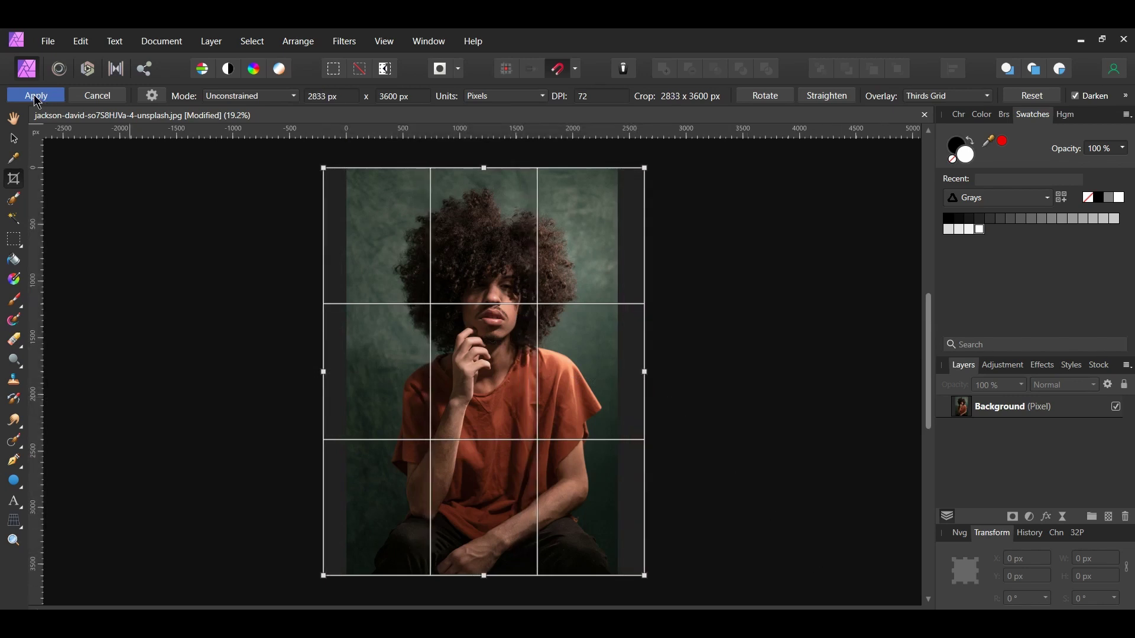
# - Apply the unconstrained crop to extend the canvas to 2833 x 3600 px and check the Transparent Background setting
pyautogui.click(36, 96)
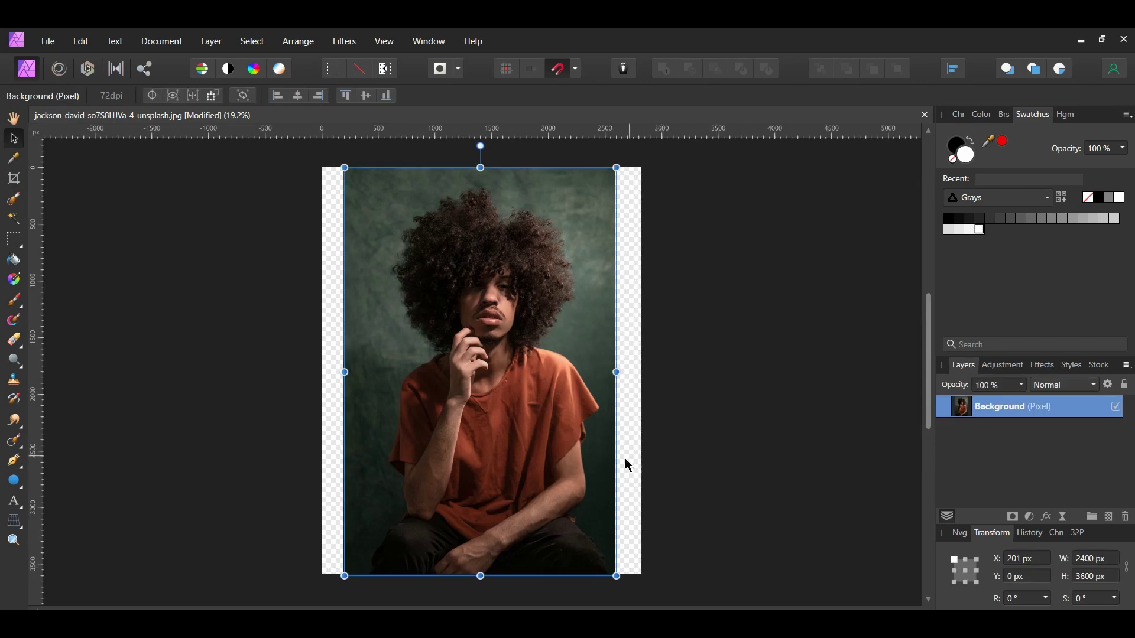
pyautogui.click(158, 41)
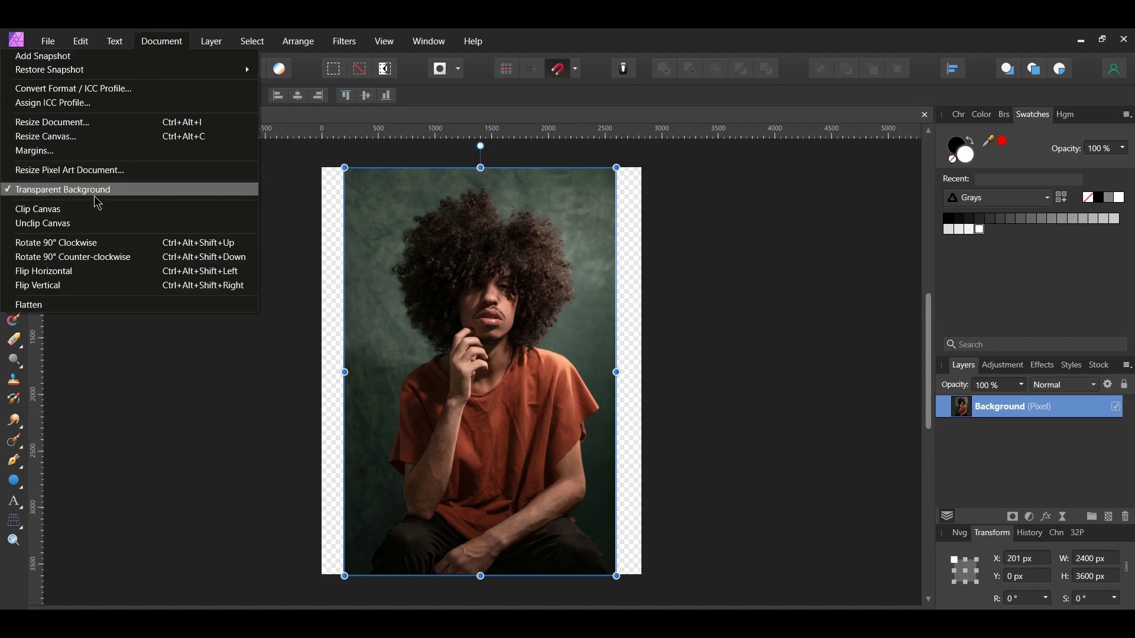
pyautogui.click(487, 386)
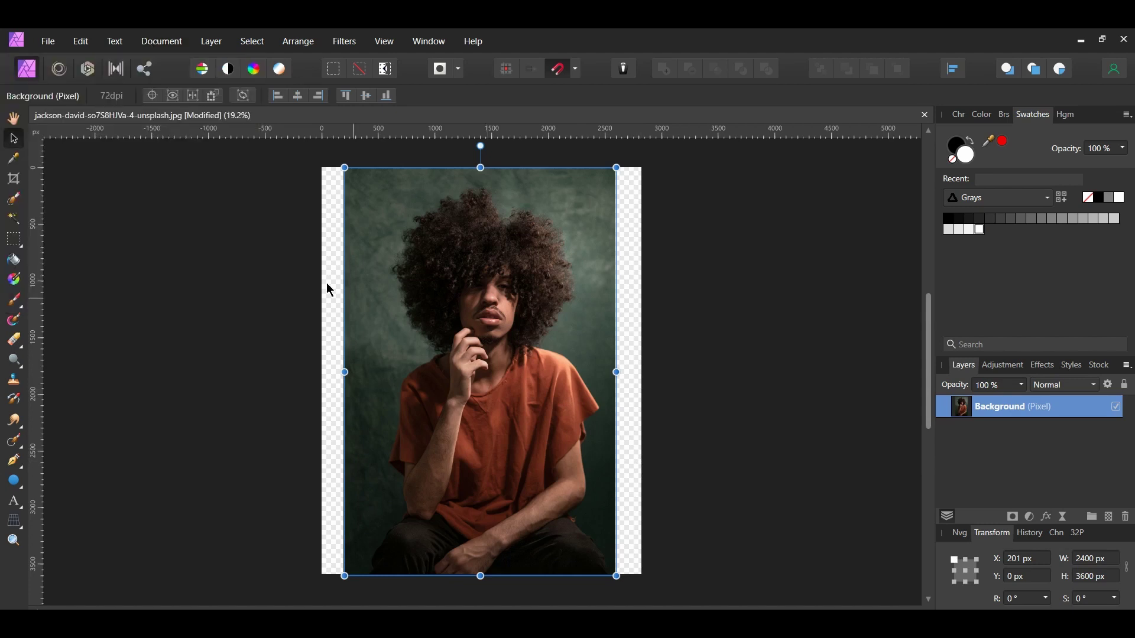
# - Duplicate a full-height strip about 262 px wide from the photo's left edge, deselect, and stretch it over the left transparent gap
pyautogui.click(14, 239)
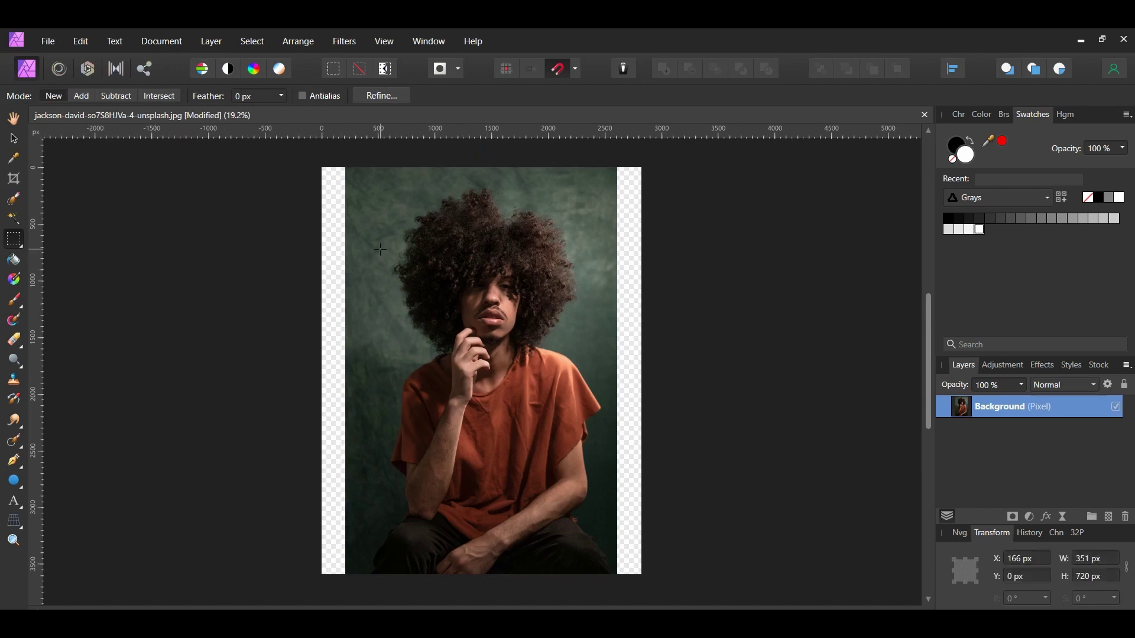
pyautogui.moveTo(339, 167); pyautogui.dragTo(370, 576)
pyautogui.hotkey('ctrl', 'j')
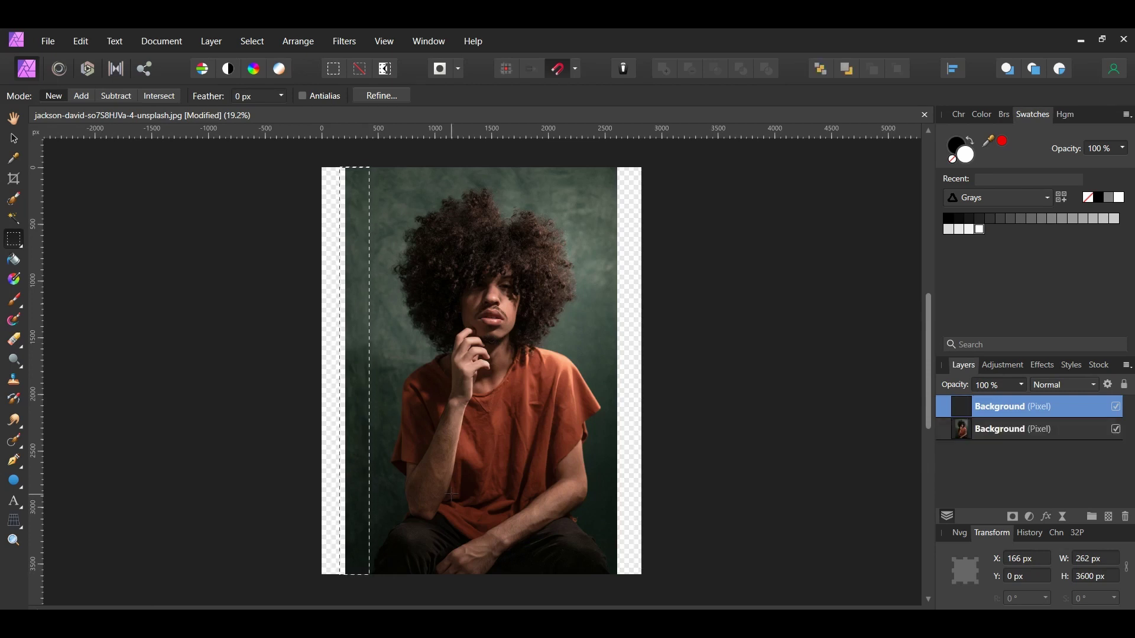
pyautogui.hotkey('ctrl', 'd')
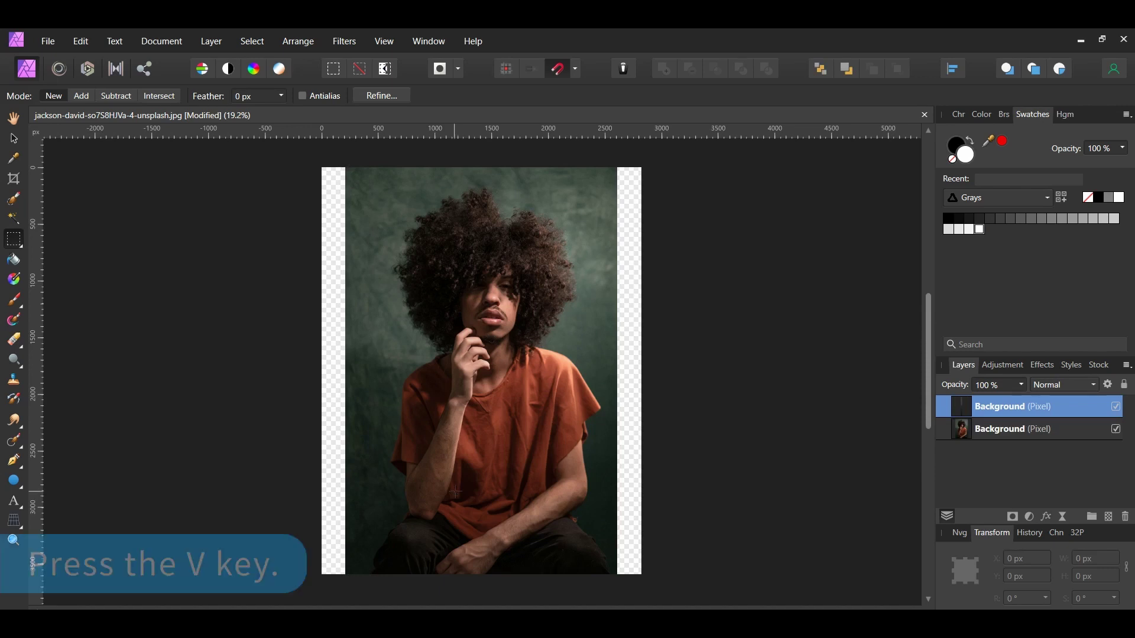
pyautogui.press('v')
pyautogui.moveTo(346, 372); pyautogui.dragTo(322, 372)
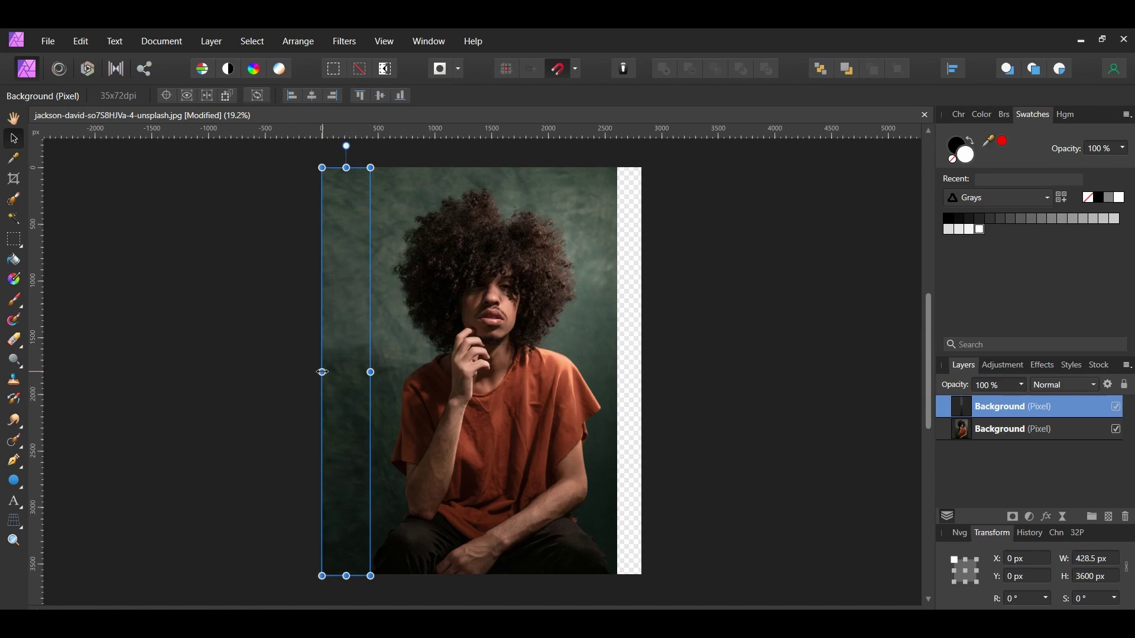
# - Duplicate a full-height strip about 85 px wide from the original photo's right edge, deselect, and stretch it over the right transparent gap
pyautogui.click(14, 240)
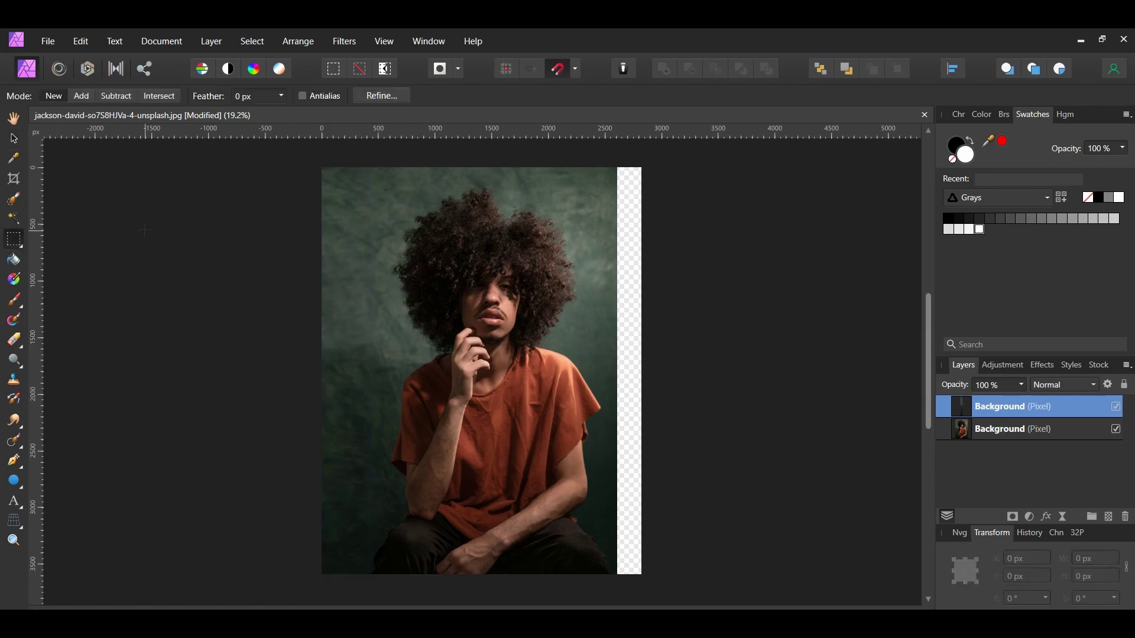
pyautogui.moveTo(608, 176); pyautogui.dragTo(620, 579)
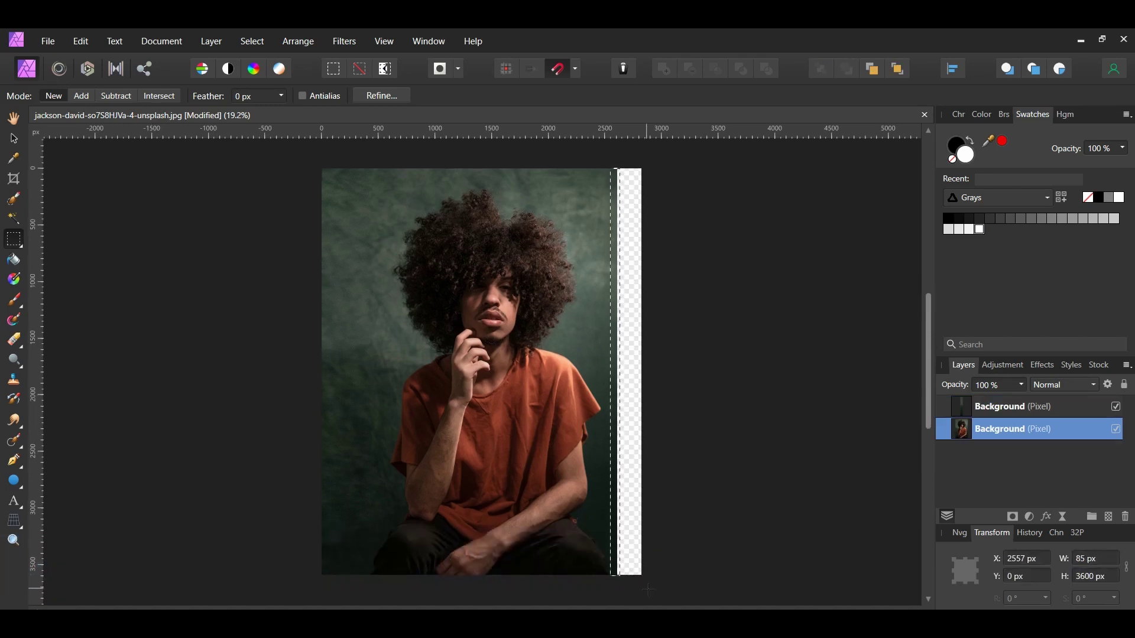
pyautogui.hotkey('ctrl', 'j')
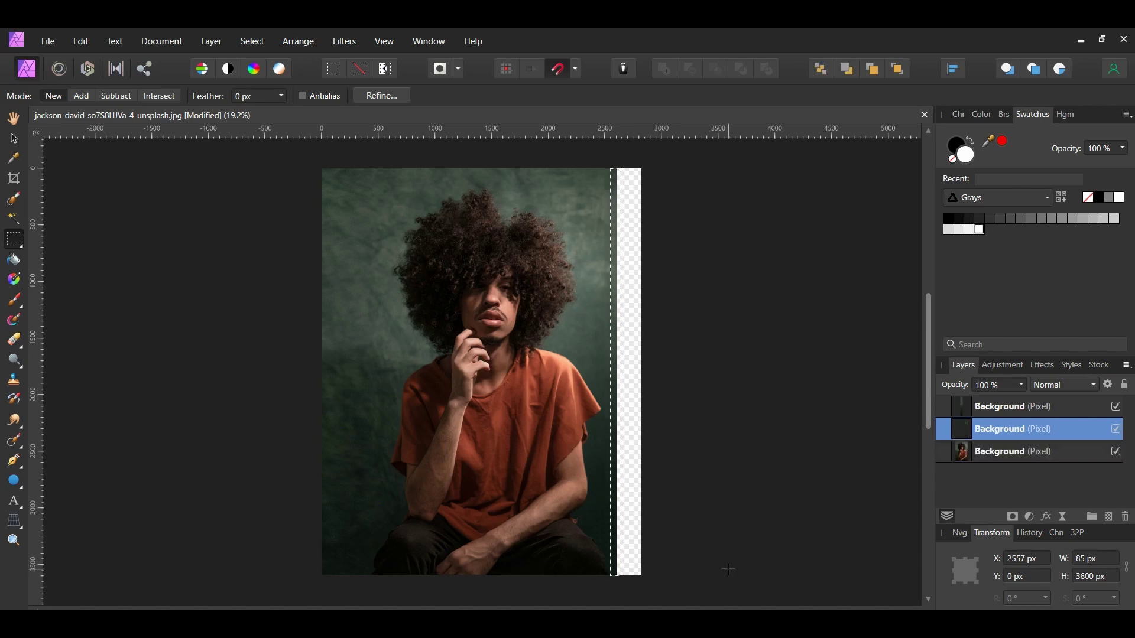
pyautogui.hotkey('ctrl', 'd')
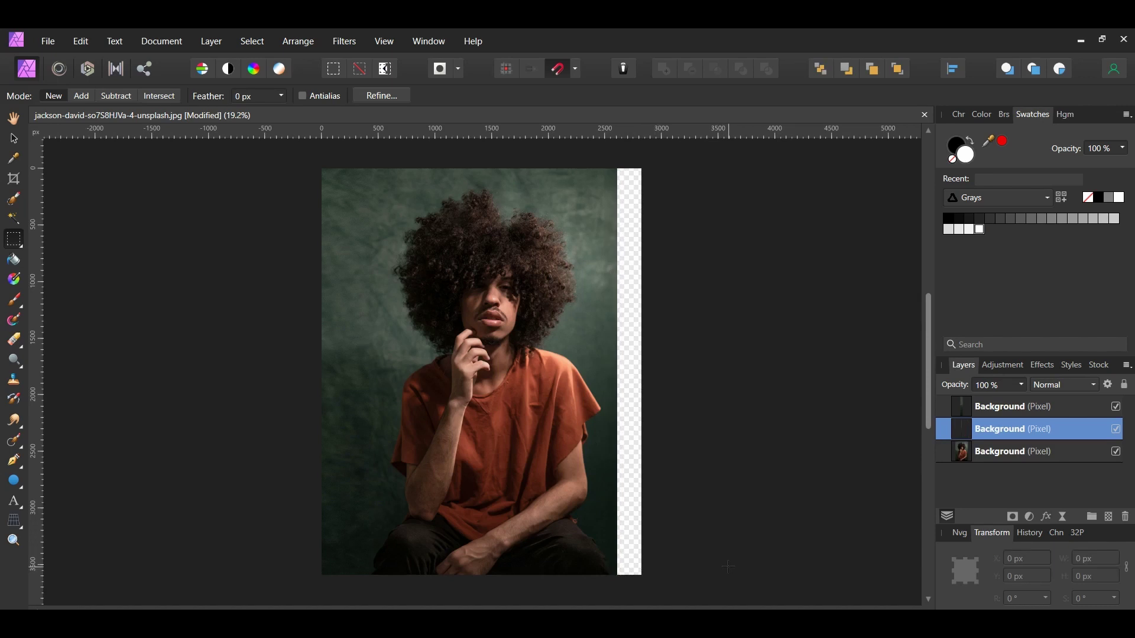
pyautogui.press('v')
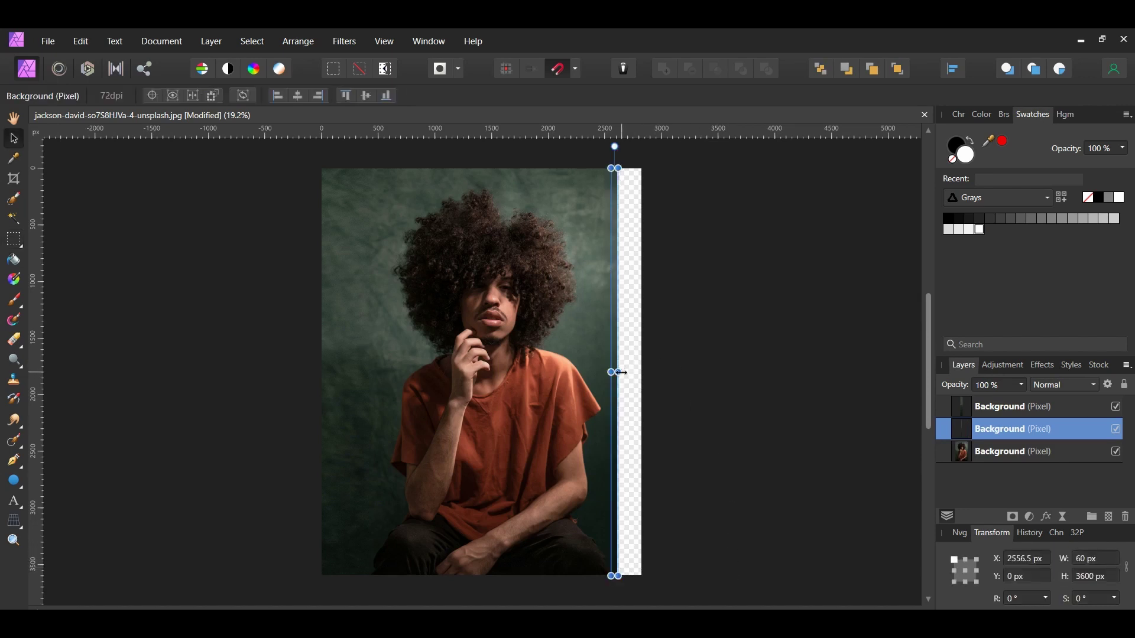
pyautogui.moveTo(619, 372); pyautogui.dragTo(643, 372)
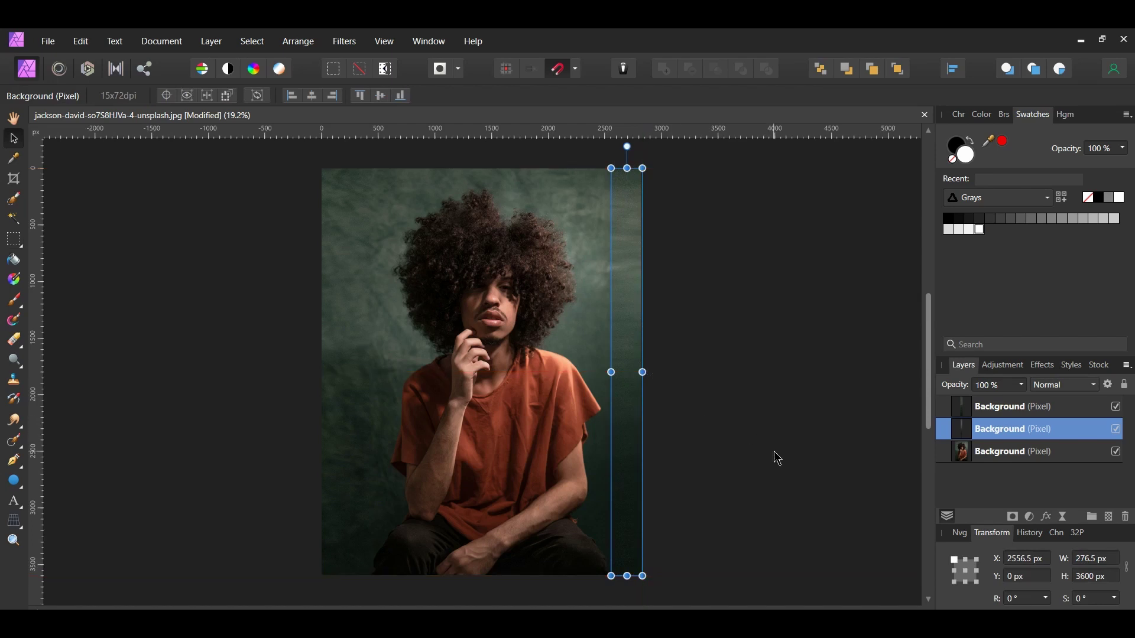
# - Merge the visible photo and strip layers into a new pixel layer and delete the three Background layers
pyautogui.click(999, 411)
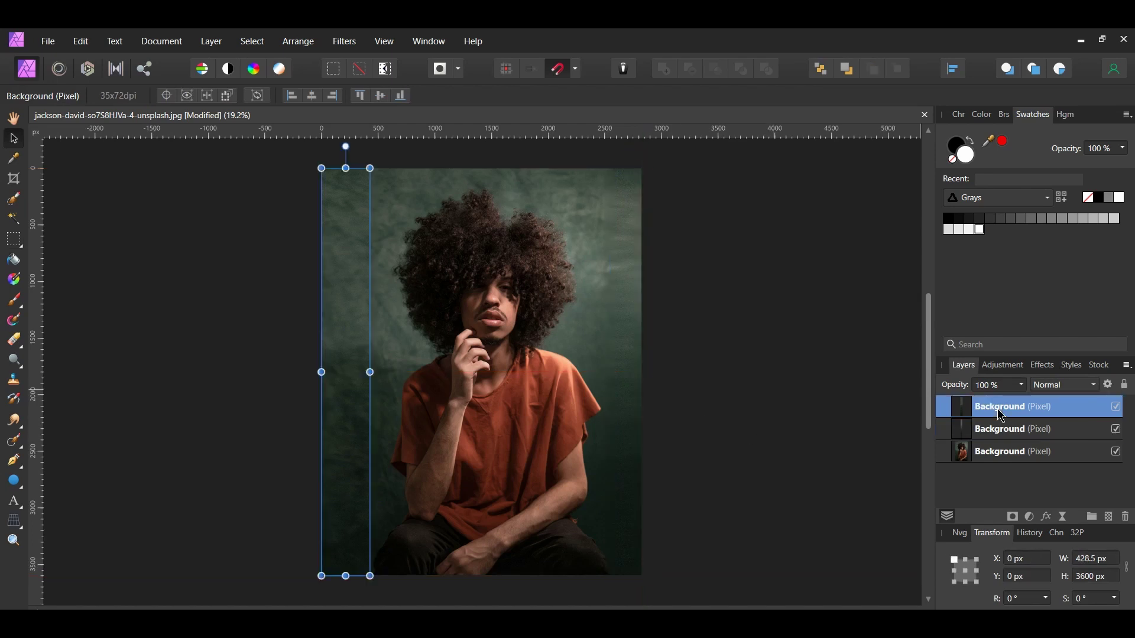
pyautogui.keyDown('shift'); pyautogui.click(1015, 455); pyautogui.keyUp('shift')
pyautogui.rightClick(1015, 460)
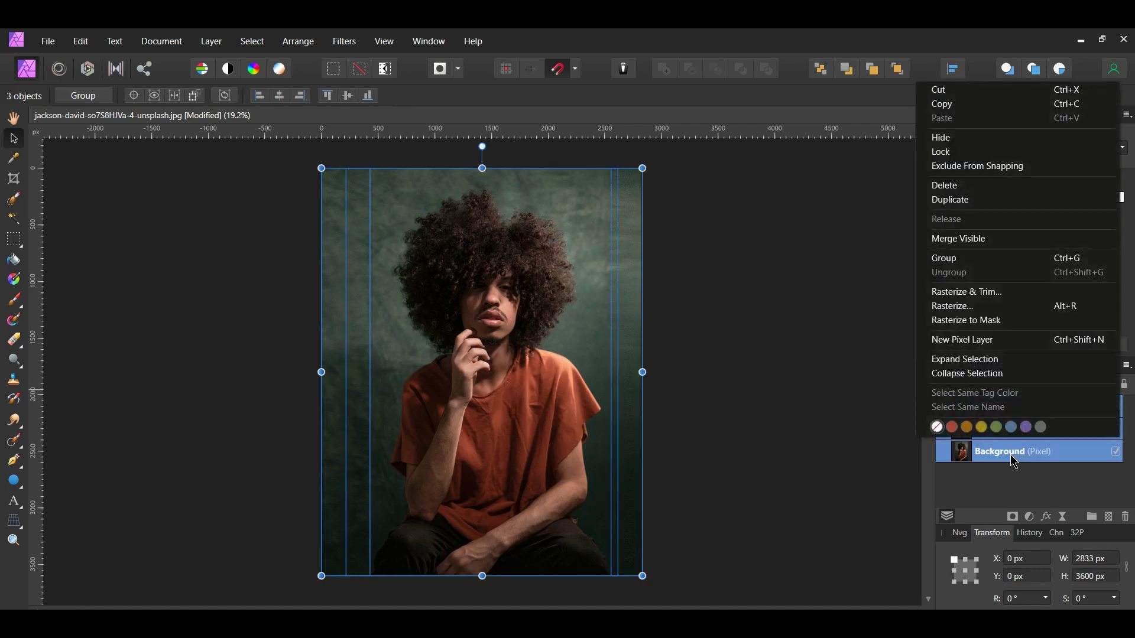
pyautogui.click(1007, 240)
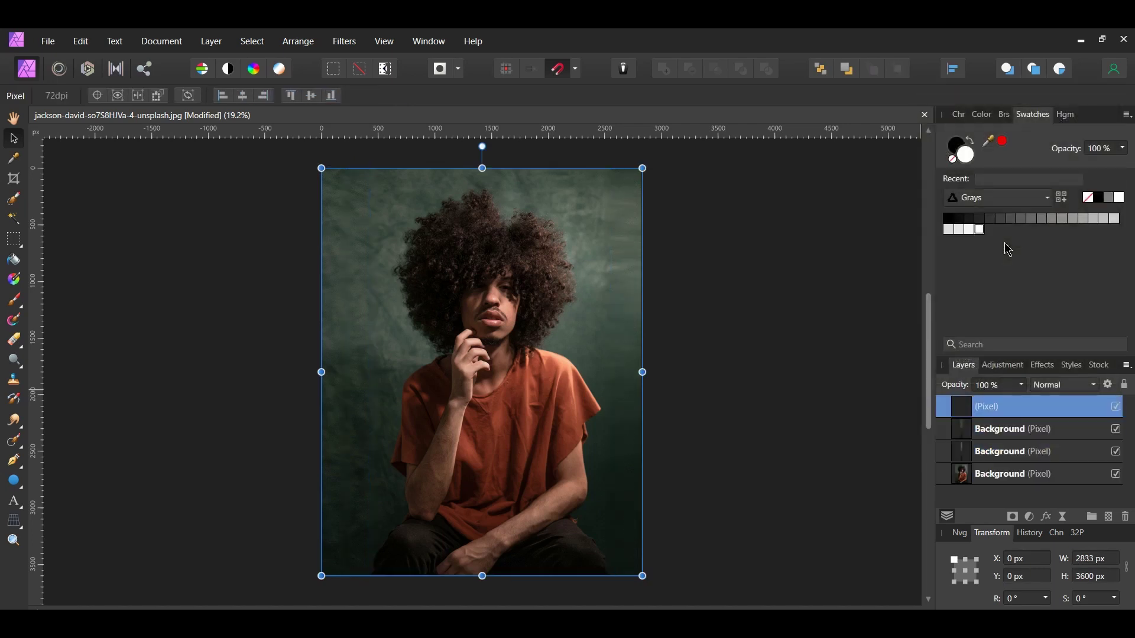
pyautogui.click(989, 431)
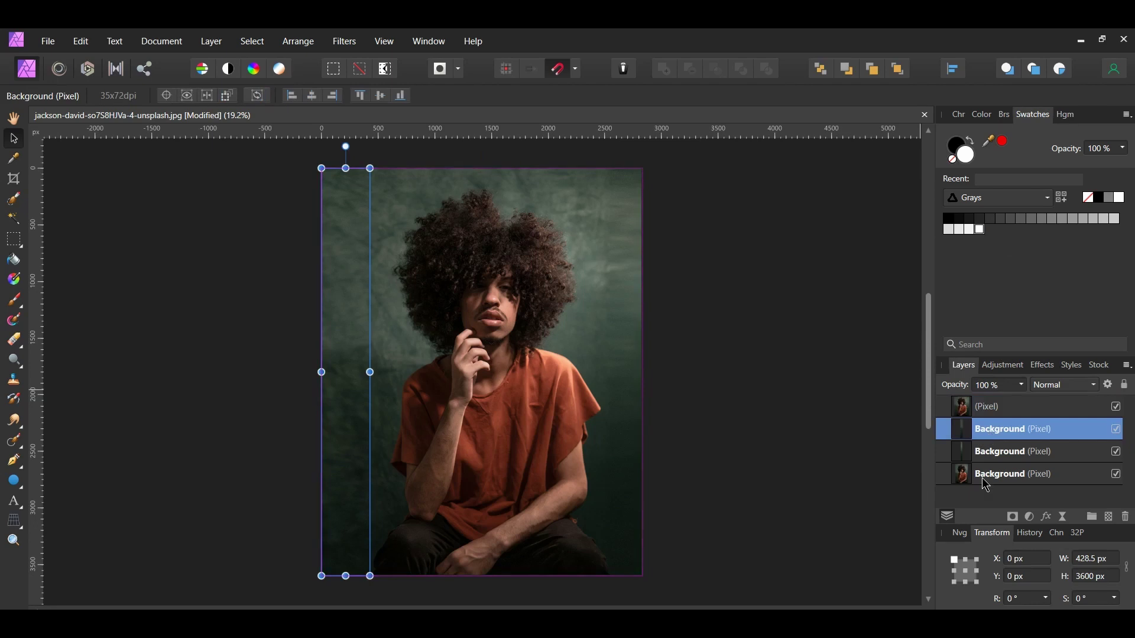
pyautogui.keyDown('shift'); pyautogui.click(983, 477); pyautogui.keyUp('shift')
pyautogui.press('Delete')
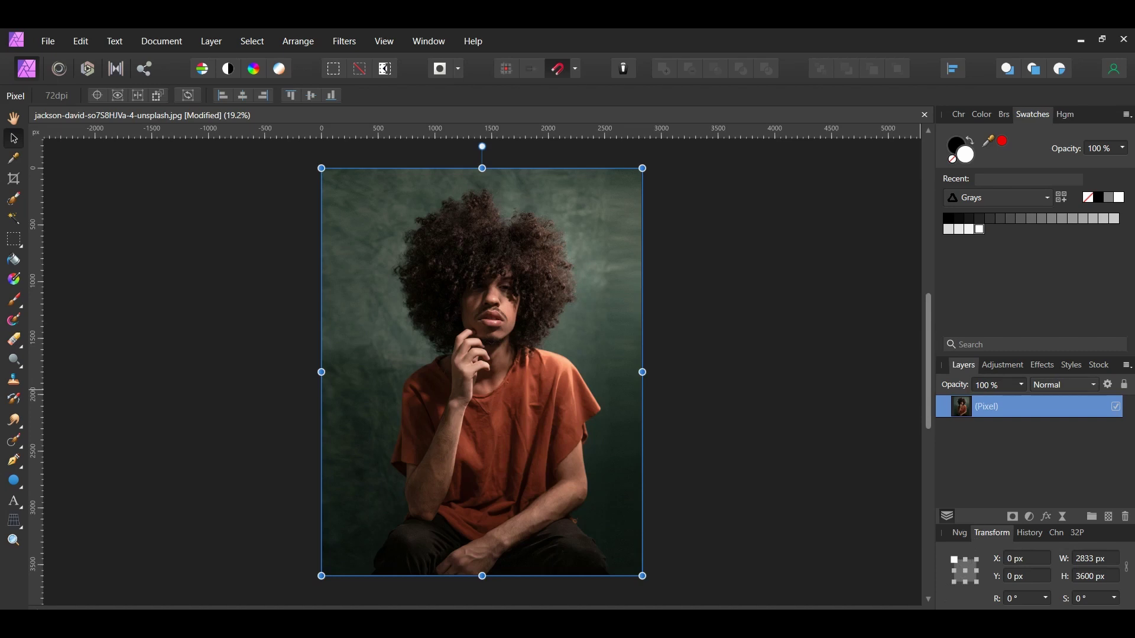
# - Darken the photo with a Curves adjustment using points at X 0.067/Y 0, X 0.553/Y 0.45 and X 1/Y 0.944, and compare before and after
pyautogui.click(1029, 517)
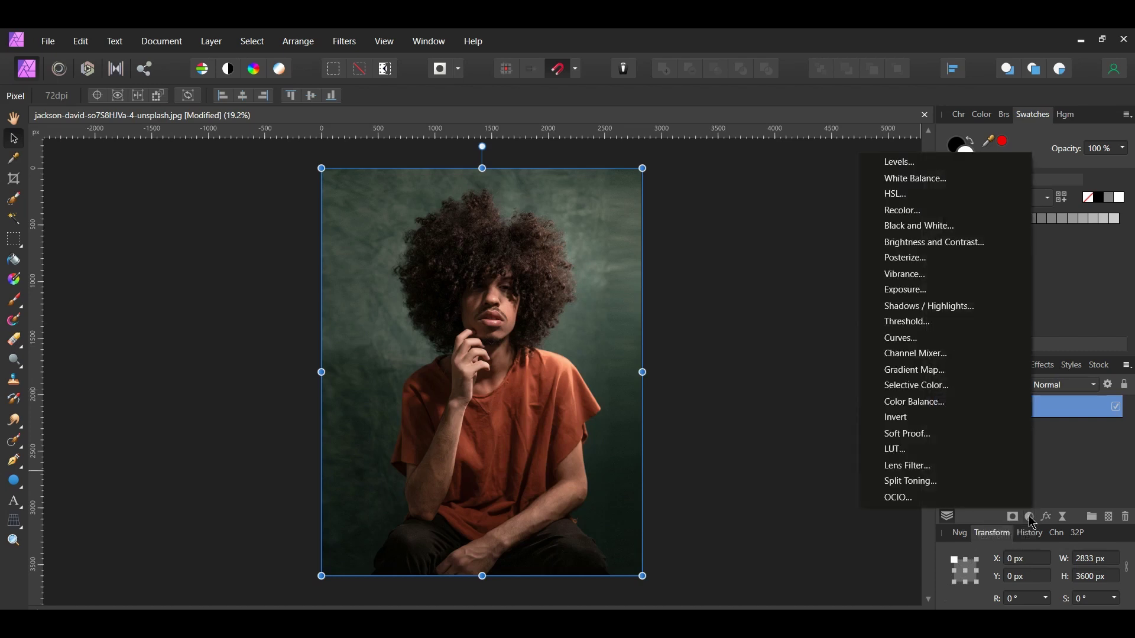
pyautogui.click(1001, 337)
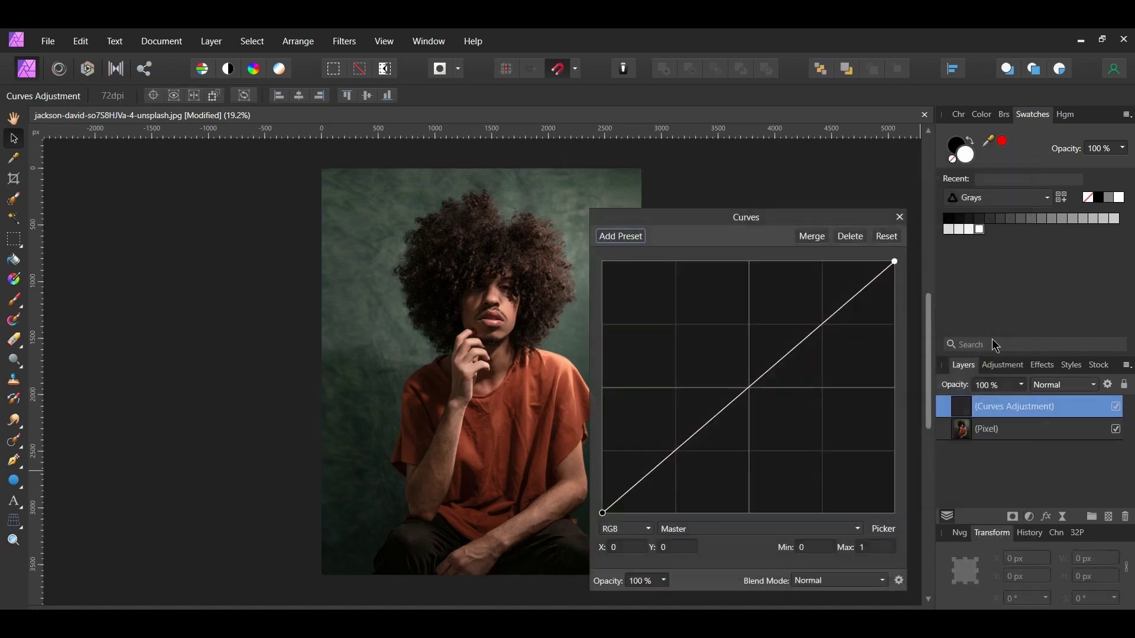
pyautogui.moveTo(703, 469); pyautogui.dragTo(723, 471)
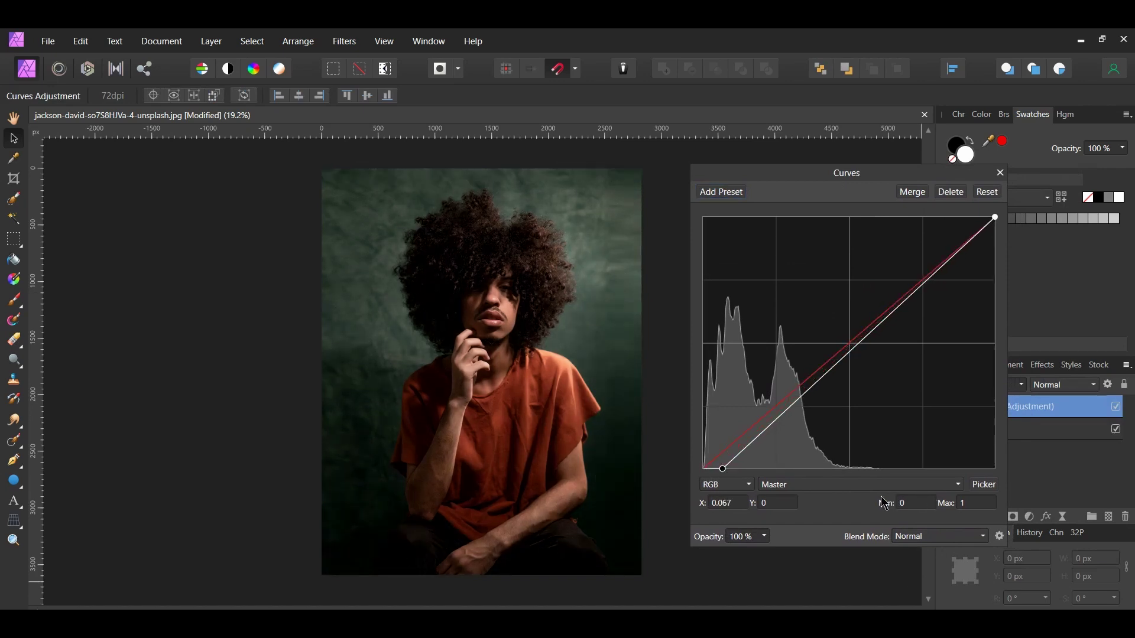
pyautogui.click(854, 348)
pyautogui.moveTo(857, 354); pyautogui.dragTo(864, 355)
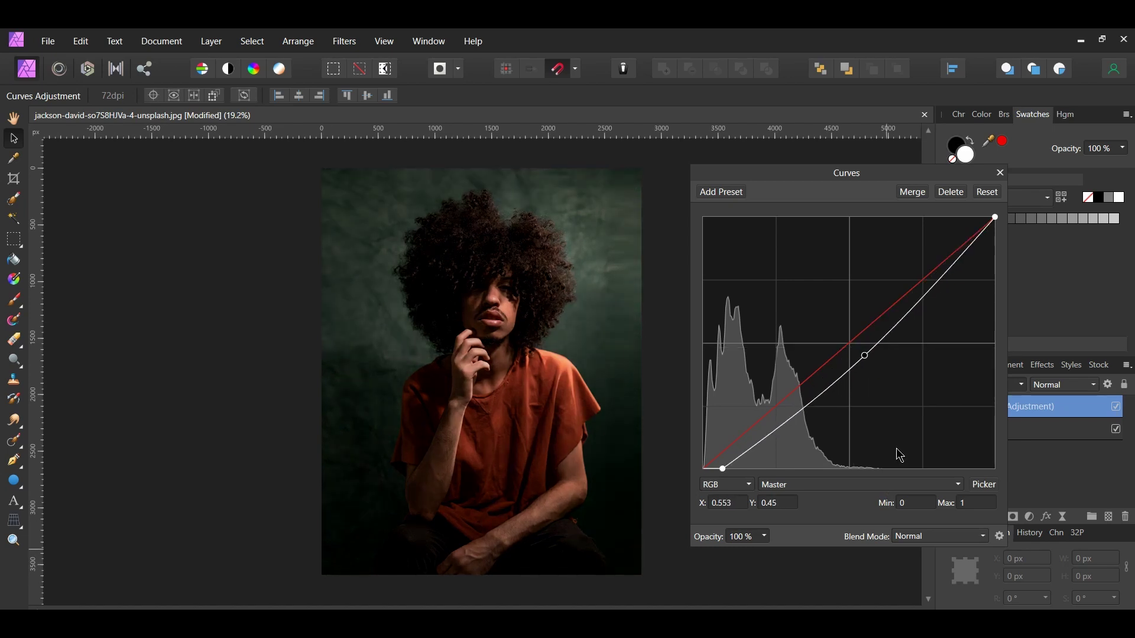
pyautogui.moveTo(996, 219); pyautogui.dragTo(1005, 237)
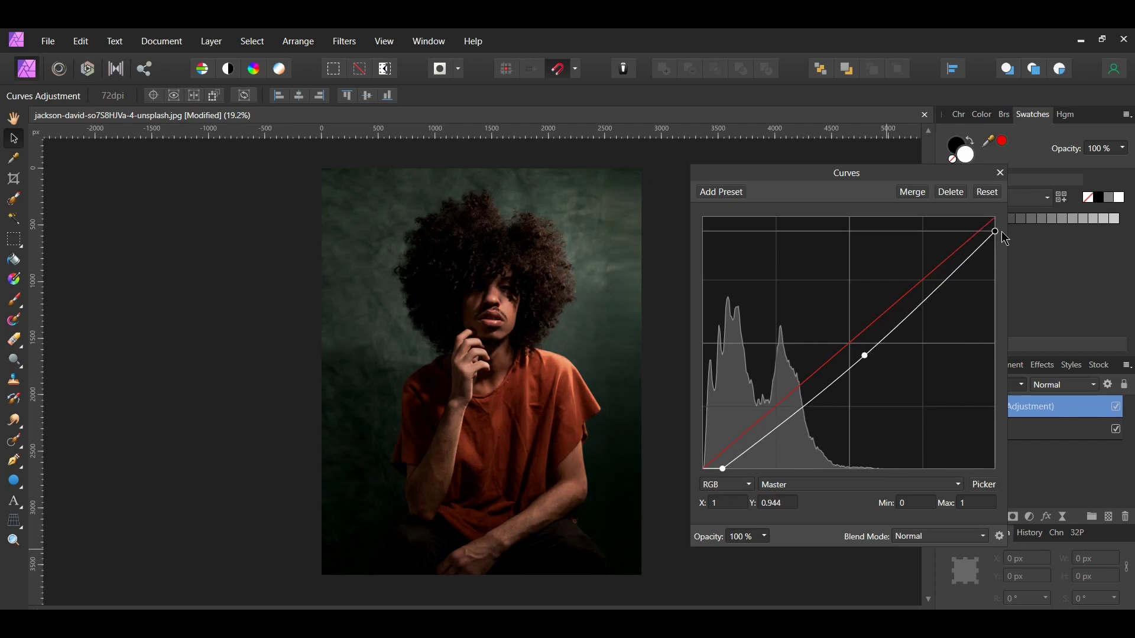
pyautogui.click(1000, 173)
pyautogui.click(1116, 408)
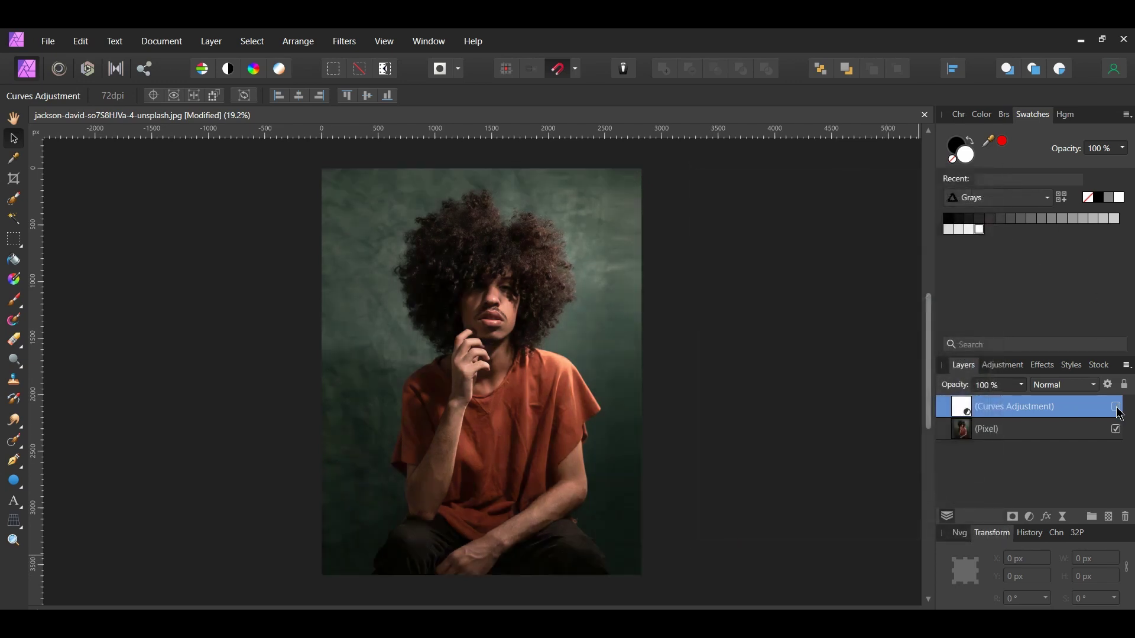
pyautogui.click(1116, 407)
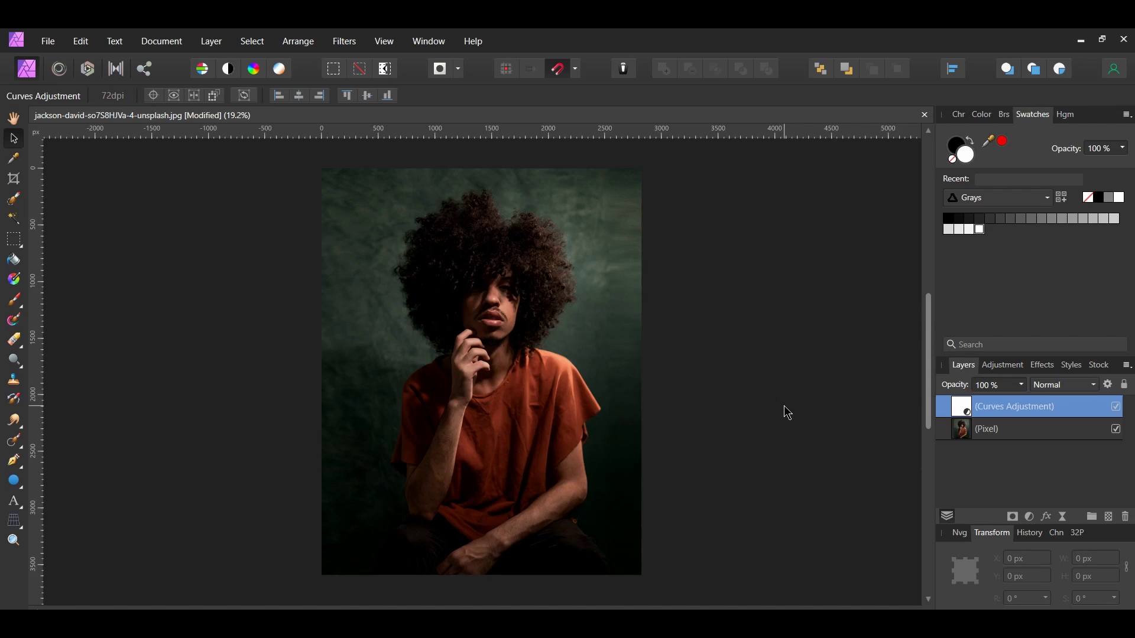
# - Draw an unfilled ellipse with a white 30 pt stroke, about 2160 x 506 px, around the man's neck and shoulders
pyautogui.click(13, 480)
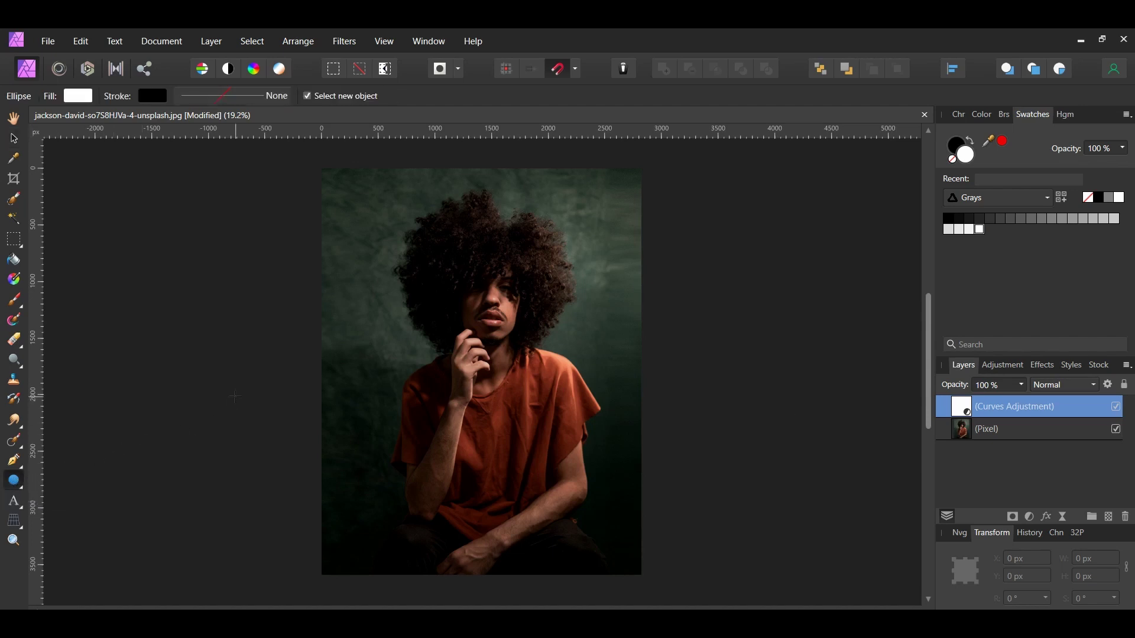
pyautogui.click(953, 161)
pyautogui.click(1119, 198)
pyautogui.click(236, 97)
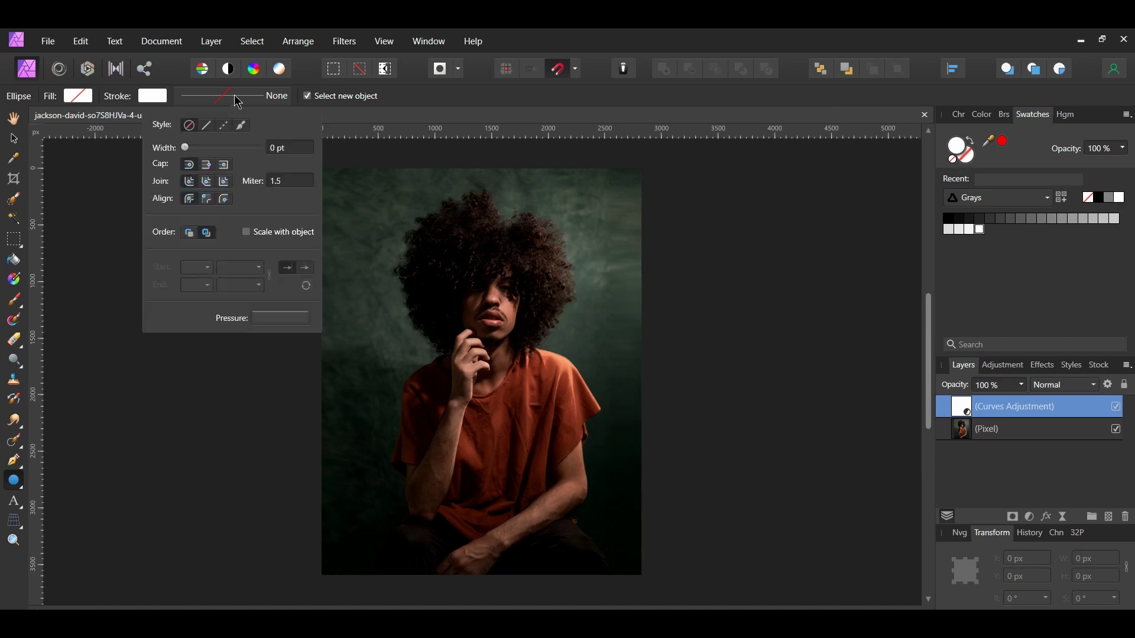
pyautogui.click(290, 147)
pyautogui.write('30')
pyautogui.press('Return')
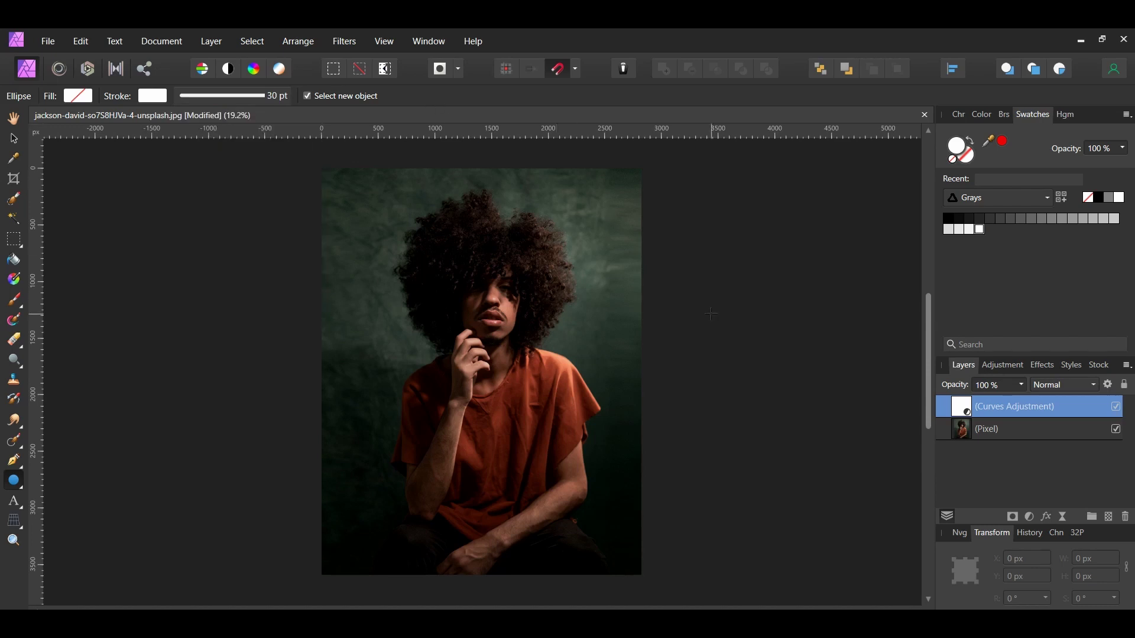
pyautogui.moveTo(362, 338); pyautogui.dragTo(614, 395)
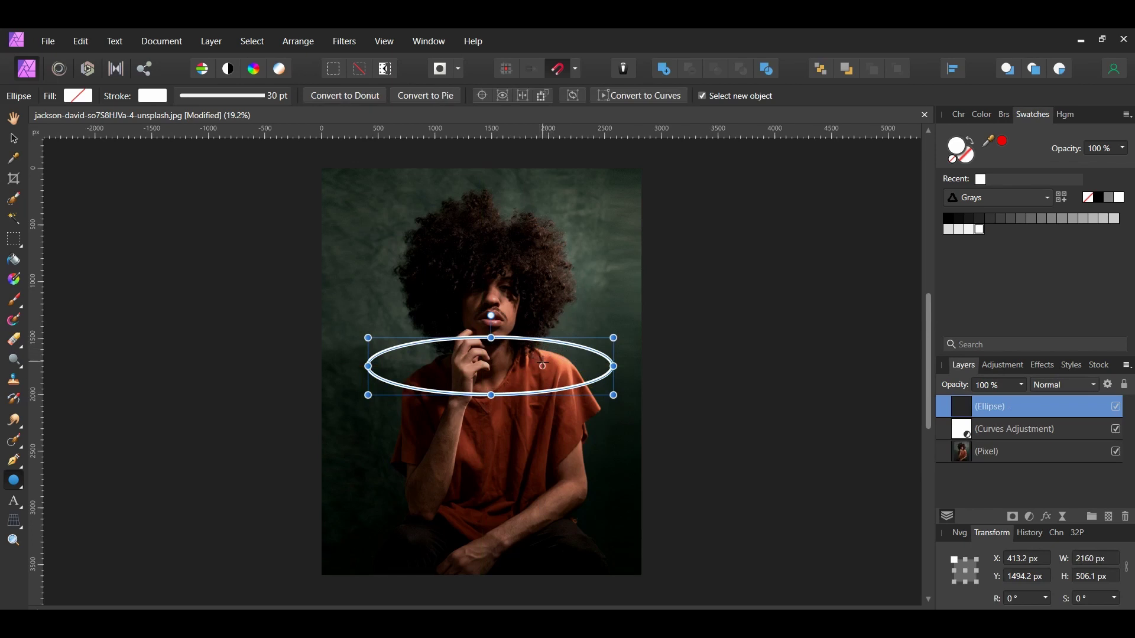
# - Flatten the ellipse evenly from above and below to about 307 px high with a single-plane Perspective transform and apply it
pyautogui.click(14, 522)
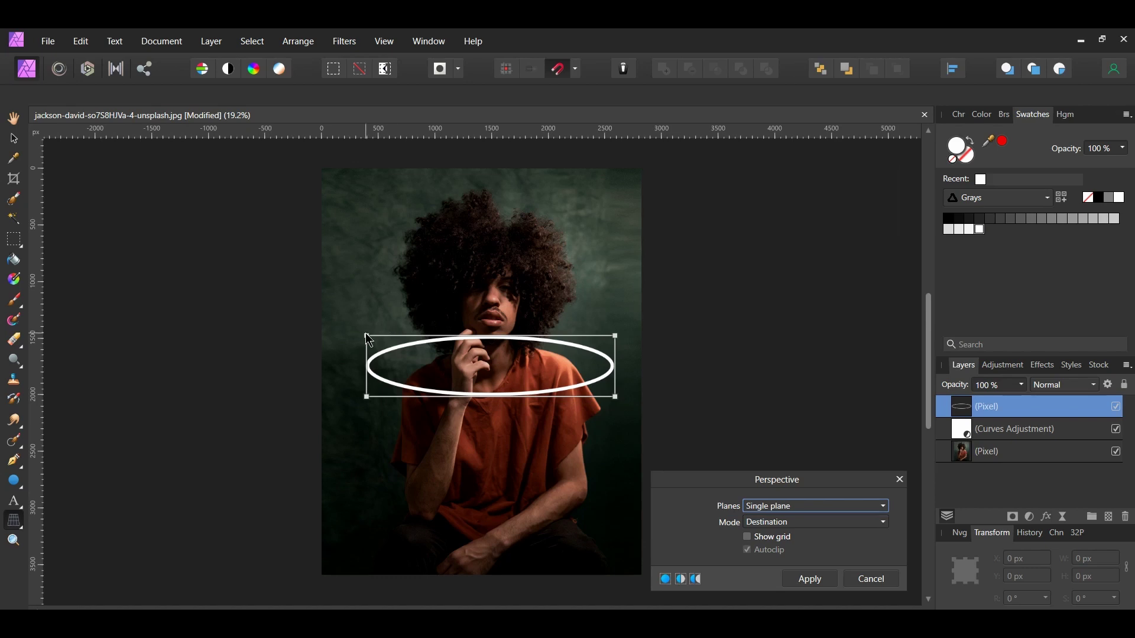
pyautogui.moveTo(367, 335); pyautogui.dragTo(370, 356)
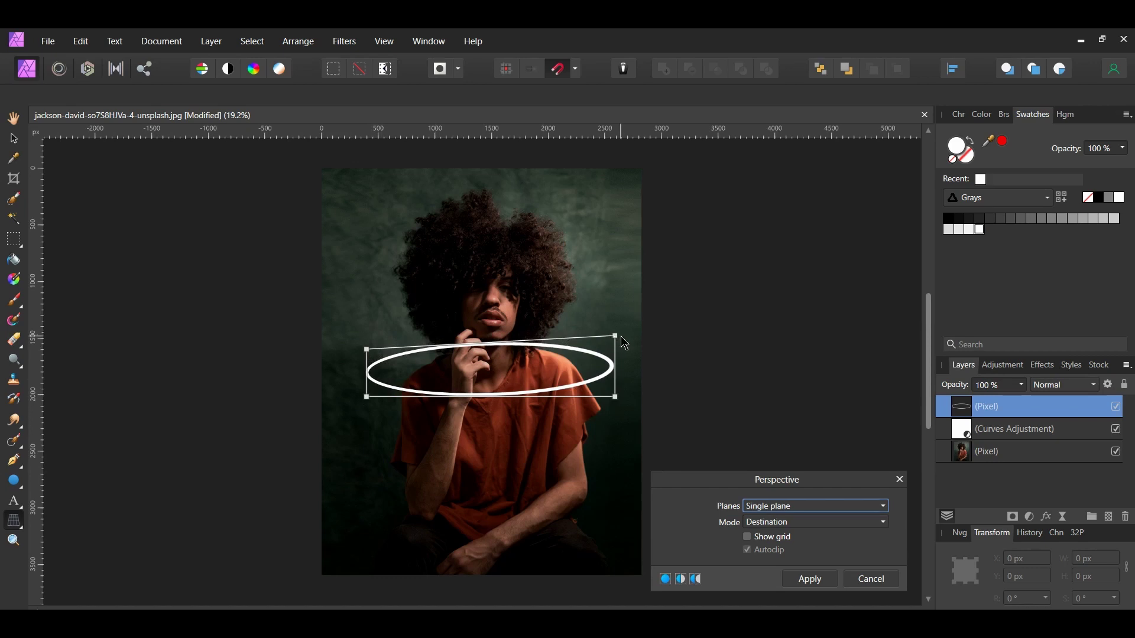
pyautogui.moveTo(615, 336); pyautogui.dragTo(615, 345)
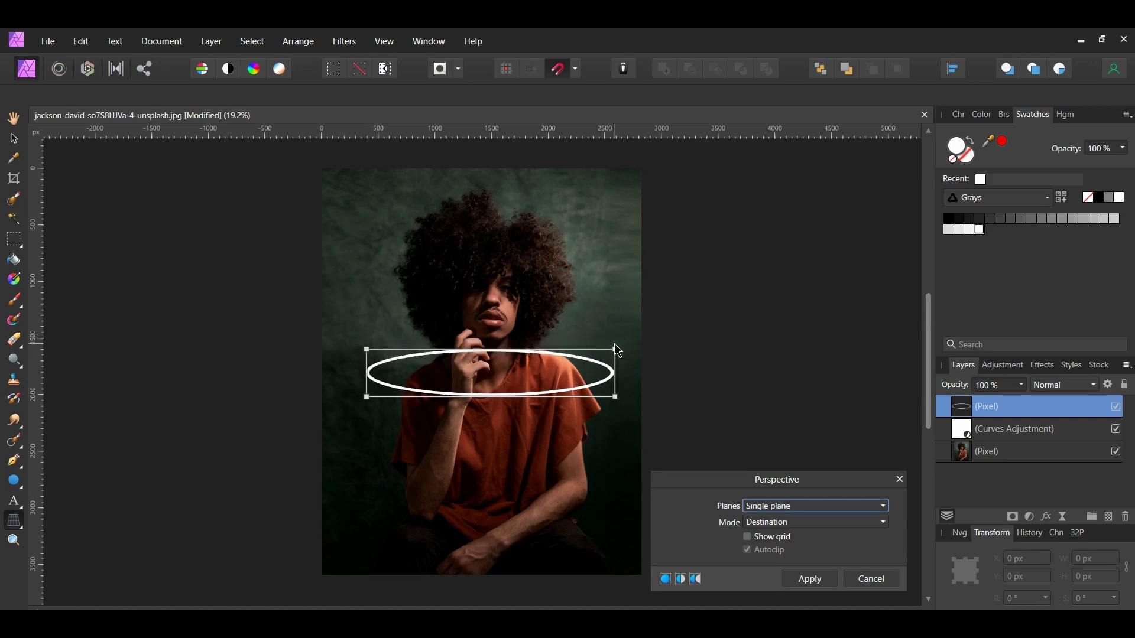
pyautogui.moveTo(367, 397); pyautogui.dragTo(366, 385)
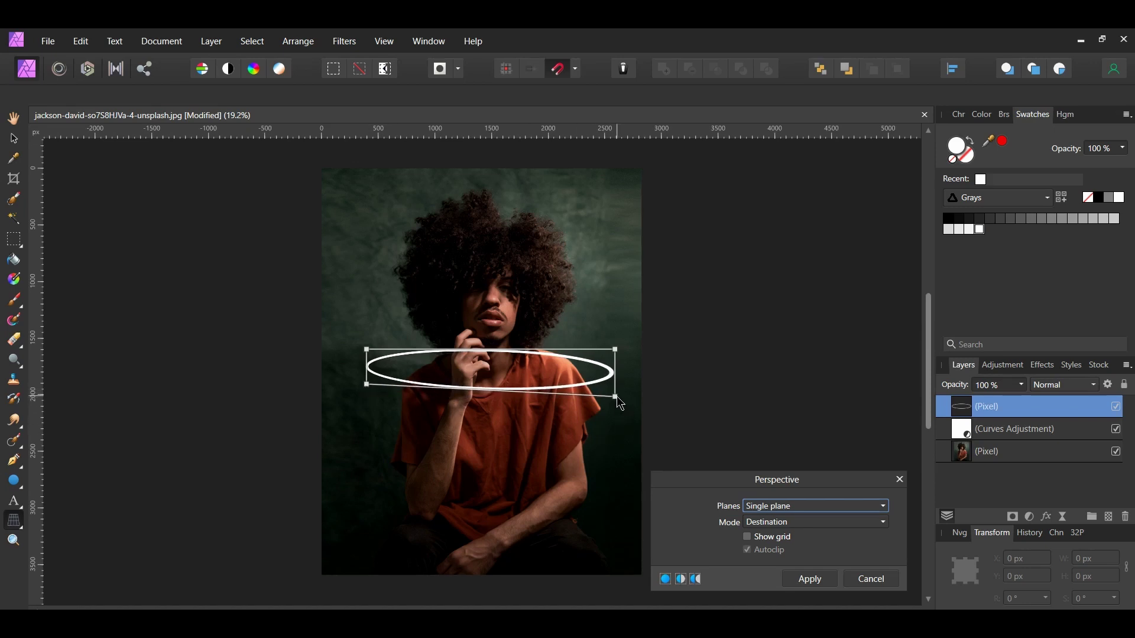
pyautogui.moveTo(615, 397); pyautogui.dragTo(616, 385)
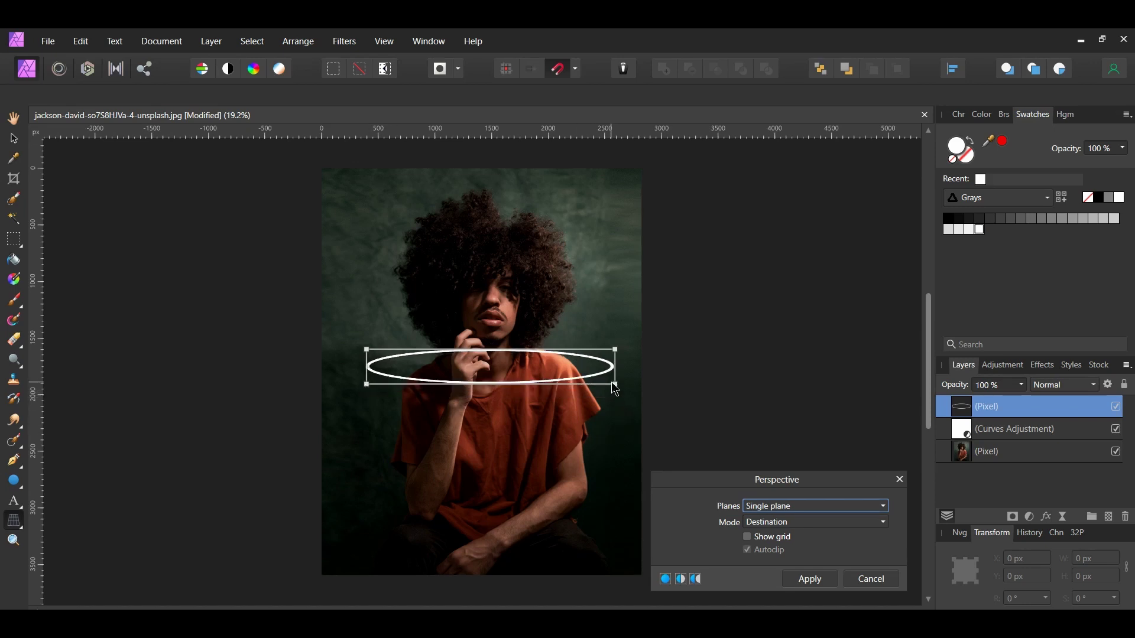
pyautogui.click(809, 579)
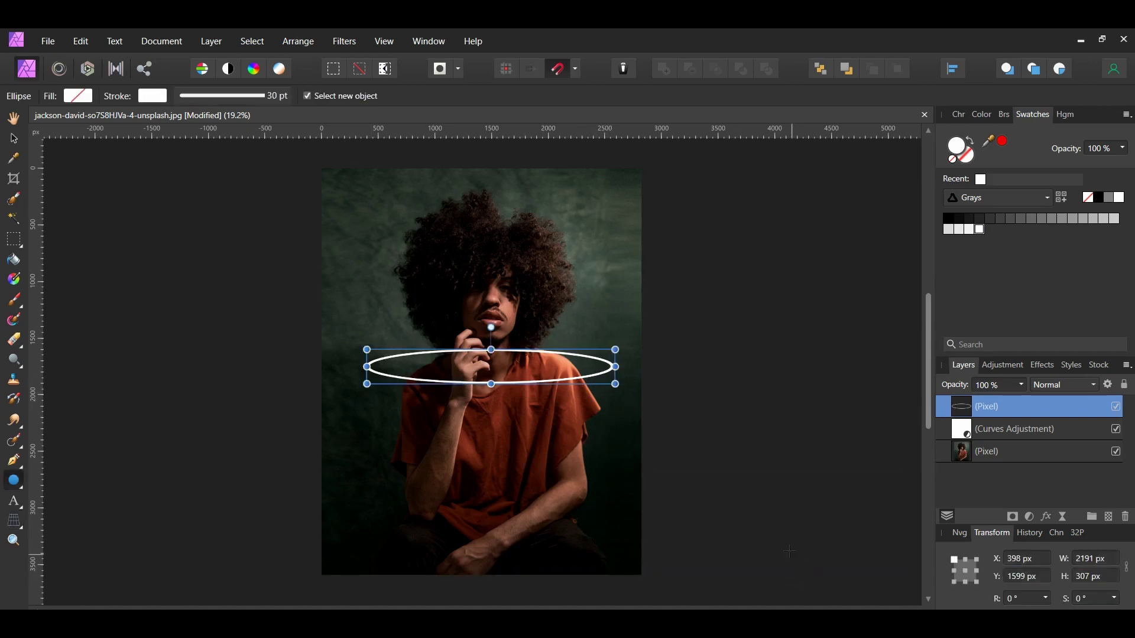
# - Stretch the white ring to about 411 px high and place it around the man's neck at about X 408, Y 1454 px
pyautogui.press('v')
pyautogui.moveTo(559, 378); pyautogui.dragTo(559, 376)
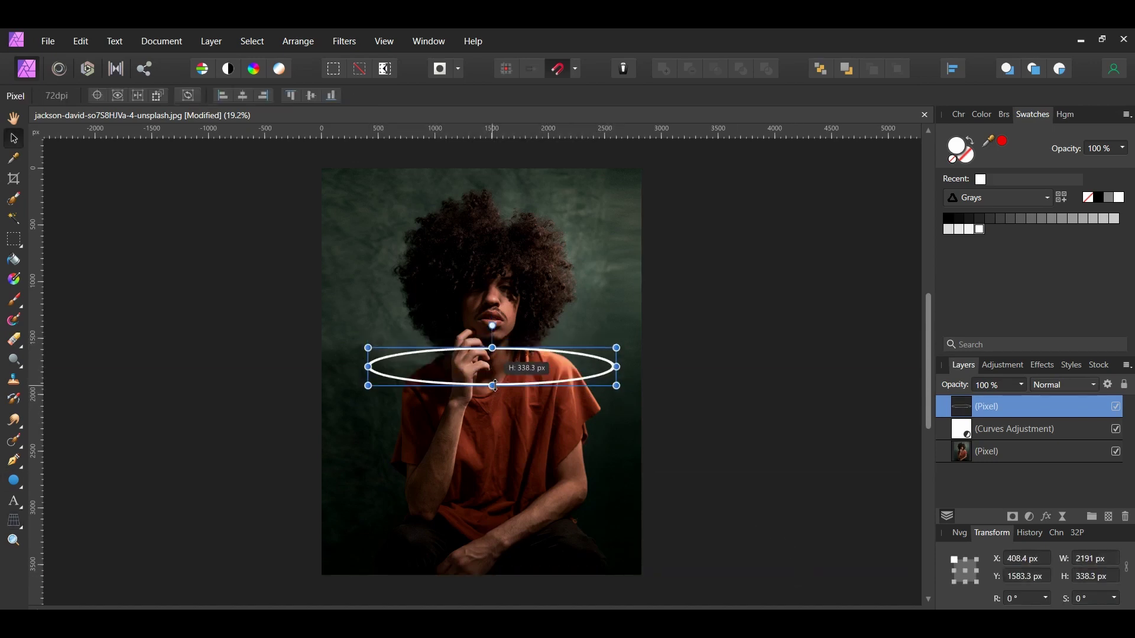
pyautogui.moveTo(494, 384); pyautogui.dragTo(494, 386)
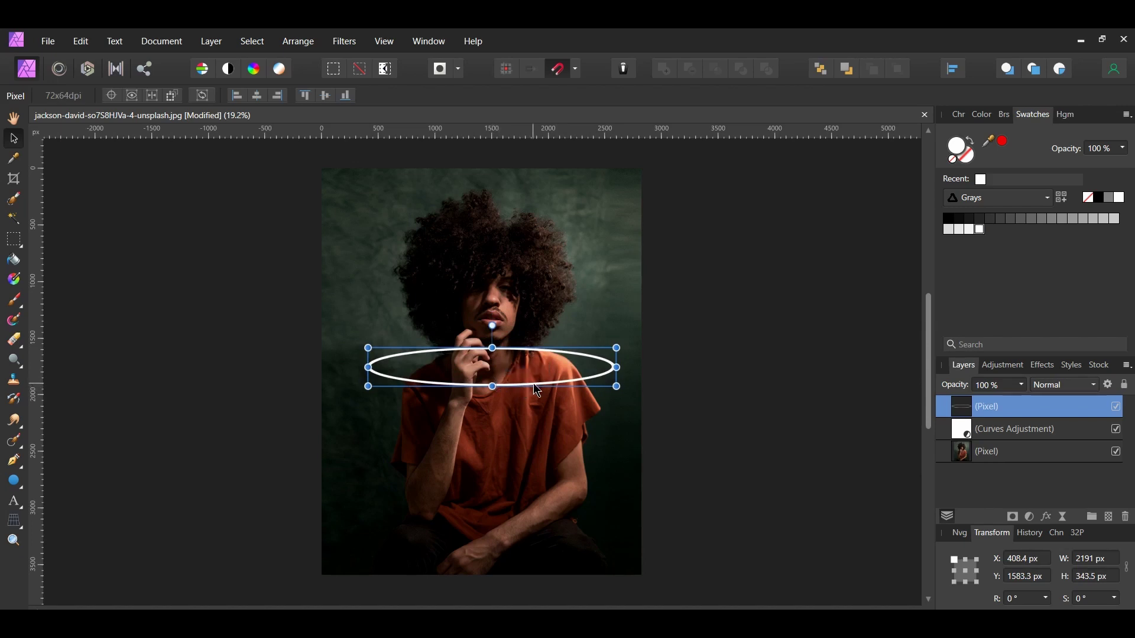
pyautogui.hotkey('ctrl', 'z')
# - Add a Color Overlay layer effect in #06E5E5 to the ring, moving the effects dialog clear of the photo
pyautogui.click(1046, 516)
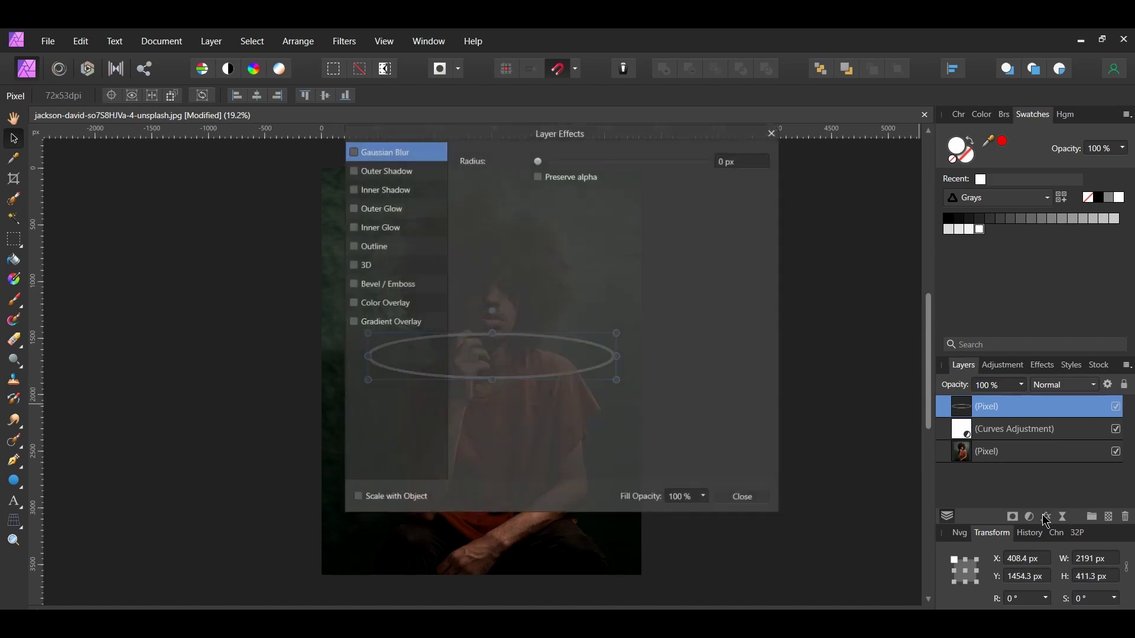
pyautogui.moveTo(555, 134); pyautogui.dragTo(843, 134)
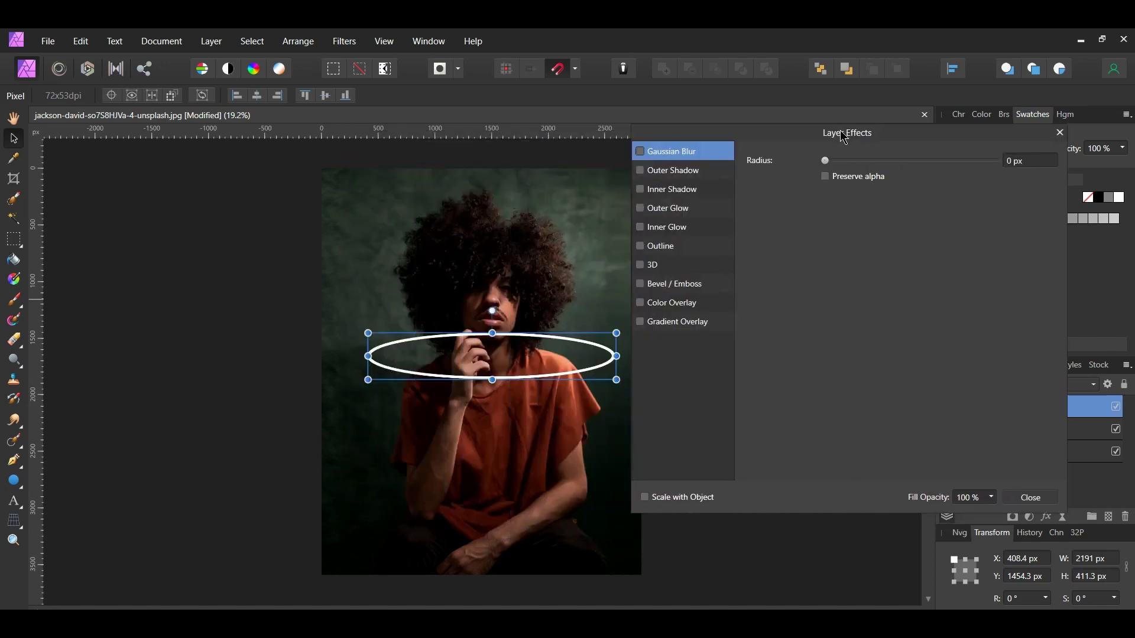
pyautogui.click(661, 308)
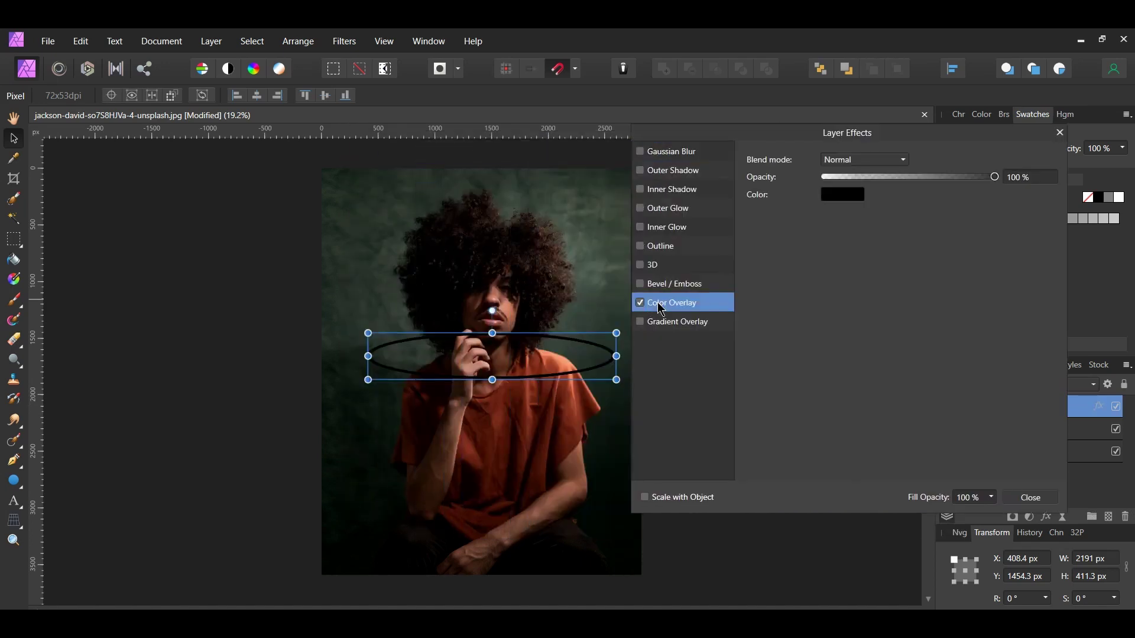
pyautogui.click(836, 196)
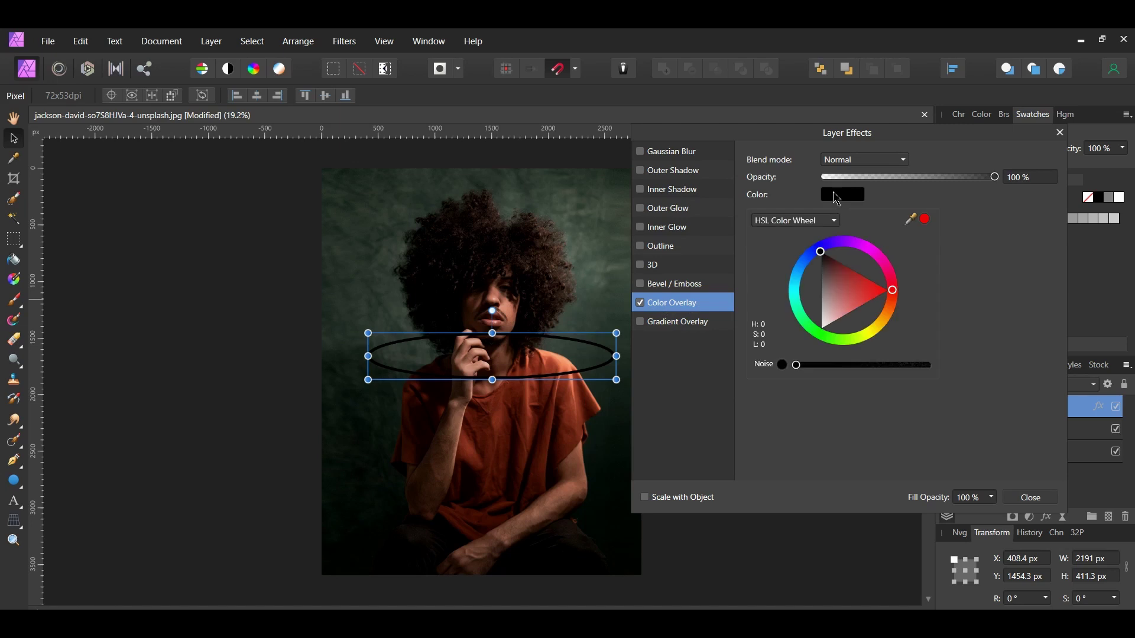
pyautogui.click(808, 223)
pyautogui.click(802, 255)
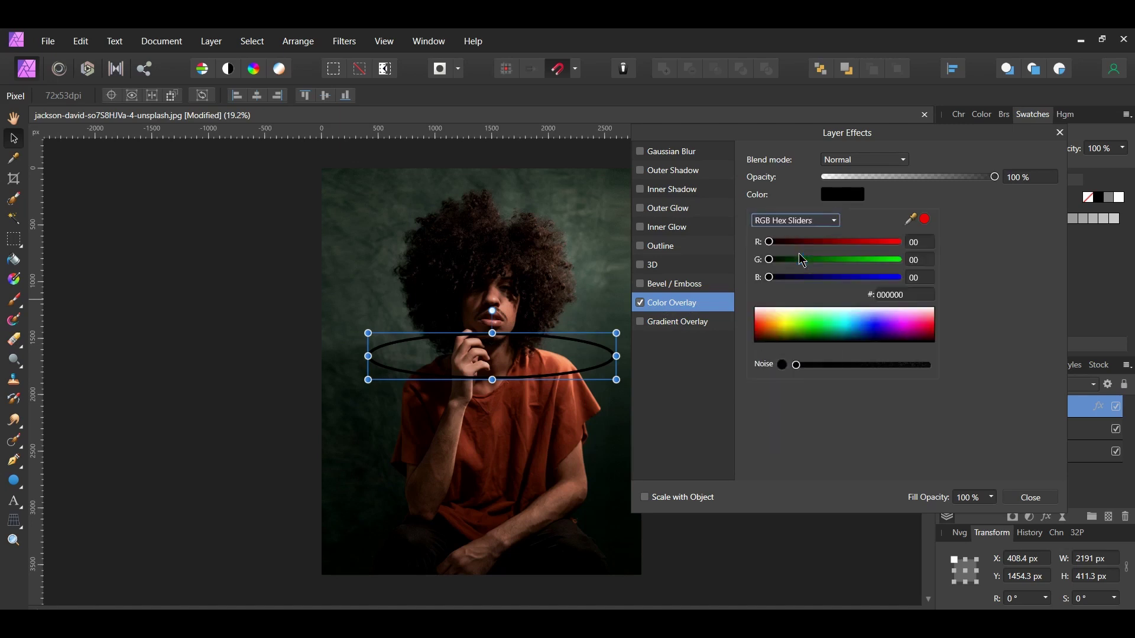
pyautogui.click(910, 295)
pyautogui.write('06e5e5')
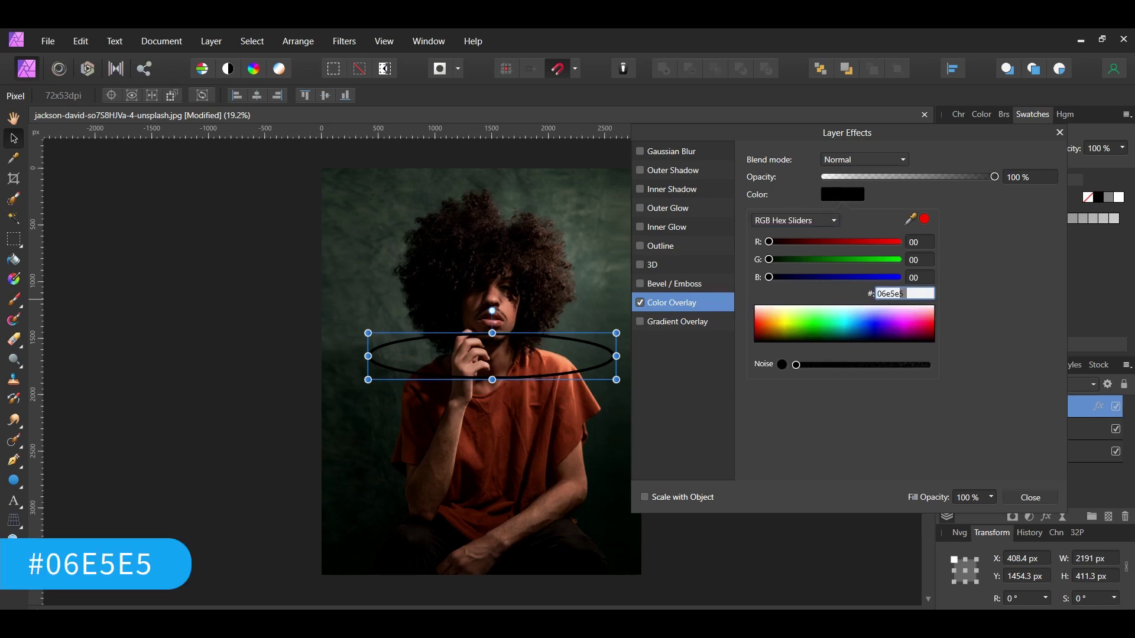
pyautogui.press('Return')
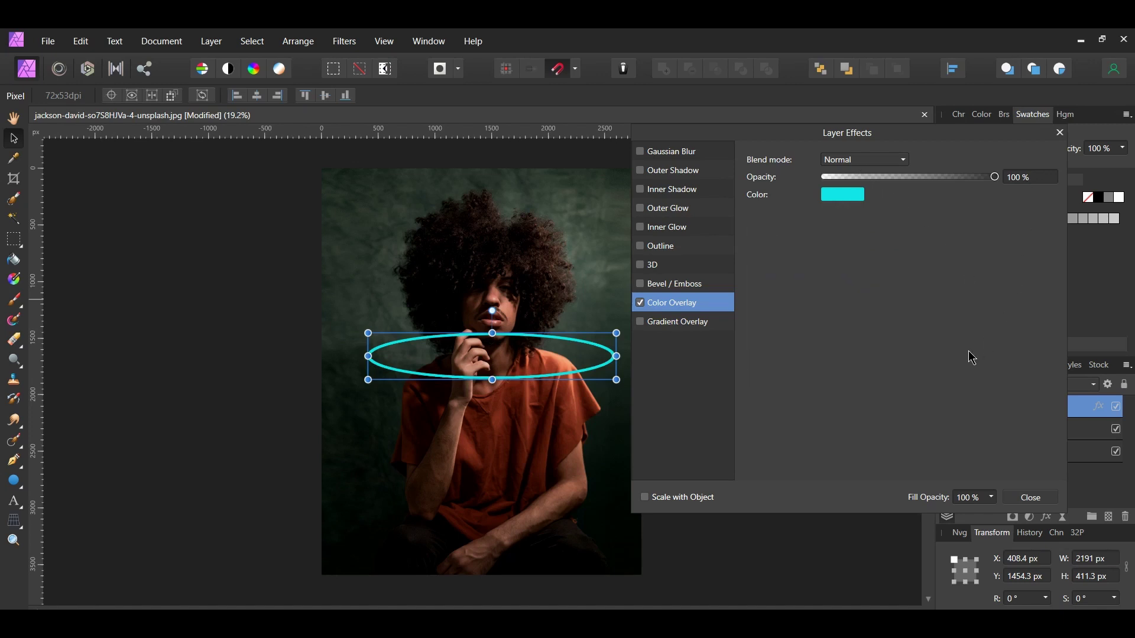
# - Add an Inner Glow to the ring with a 10 px radius, glowing from the center
pyautogui.click(672, 232)
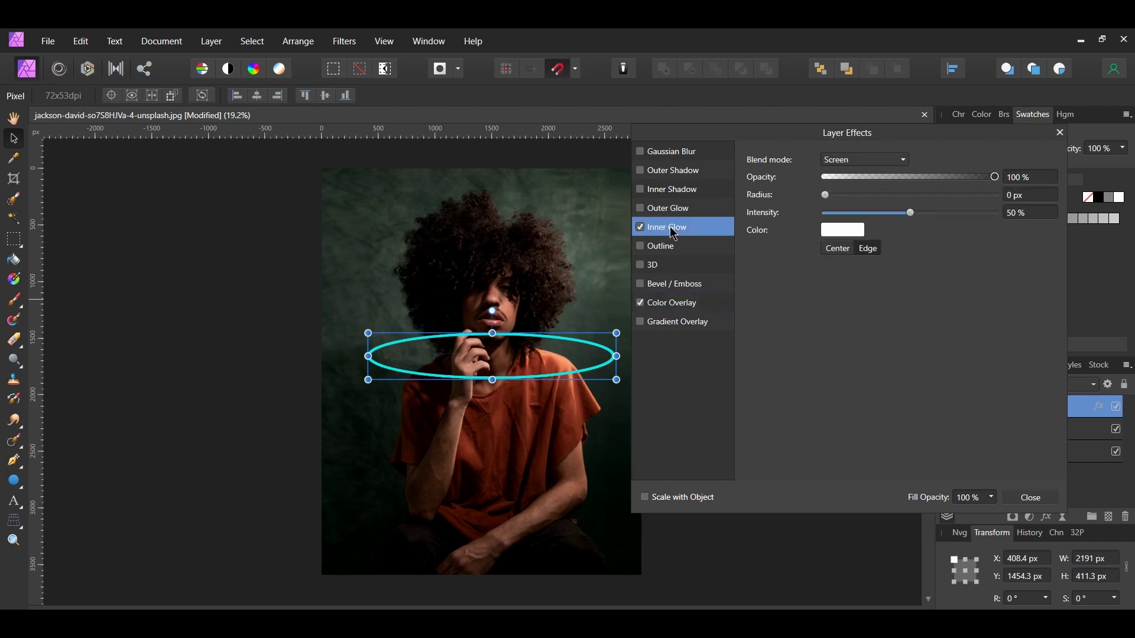
pyautogui.click(1031, 196)
pyautogui.write('10')
pyautogui.press('Return')
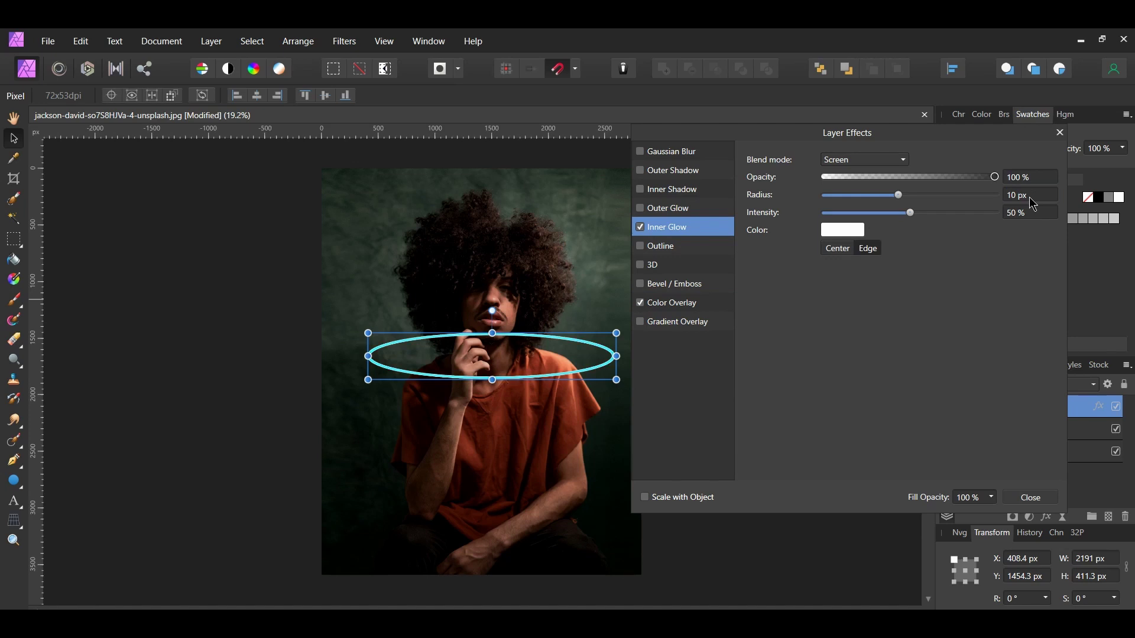
pyautogui.click(834, 251)
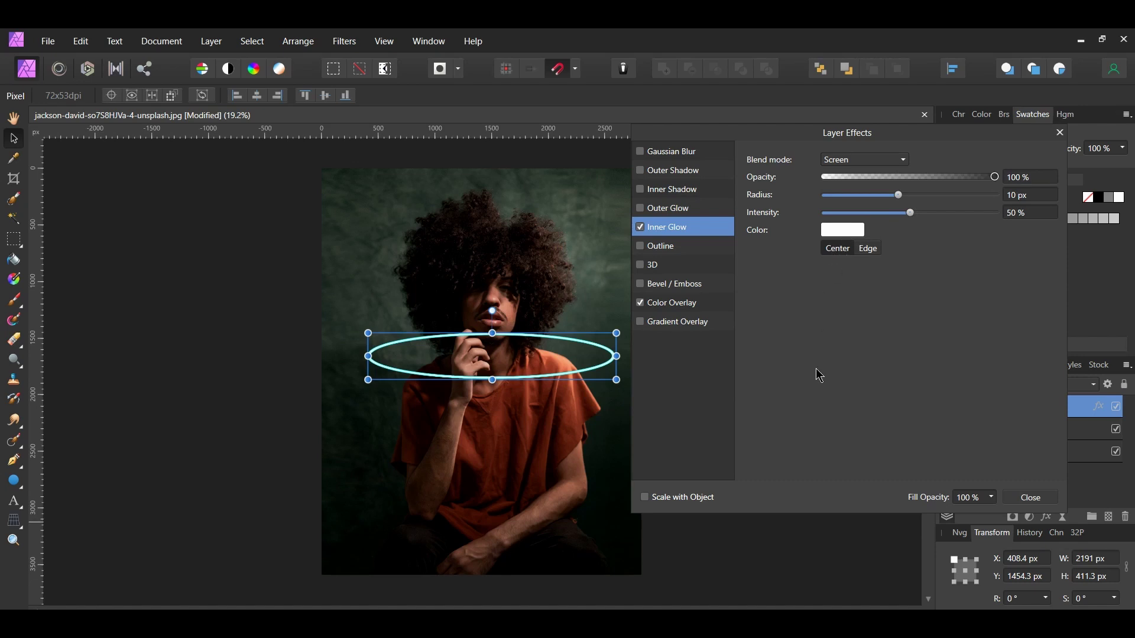
# - Add an Outer Glow to the ring with Color Dodge blending and the color #06E5E5
pyautogui.click(666, 211)
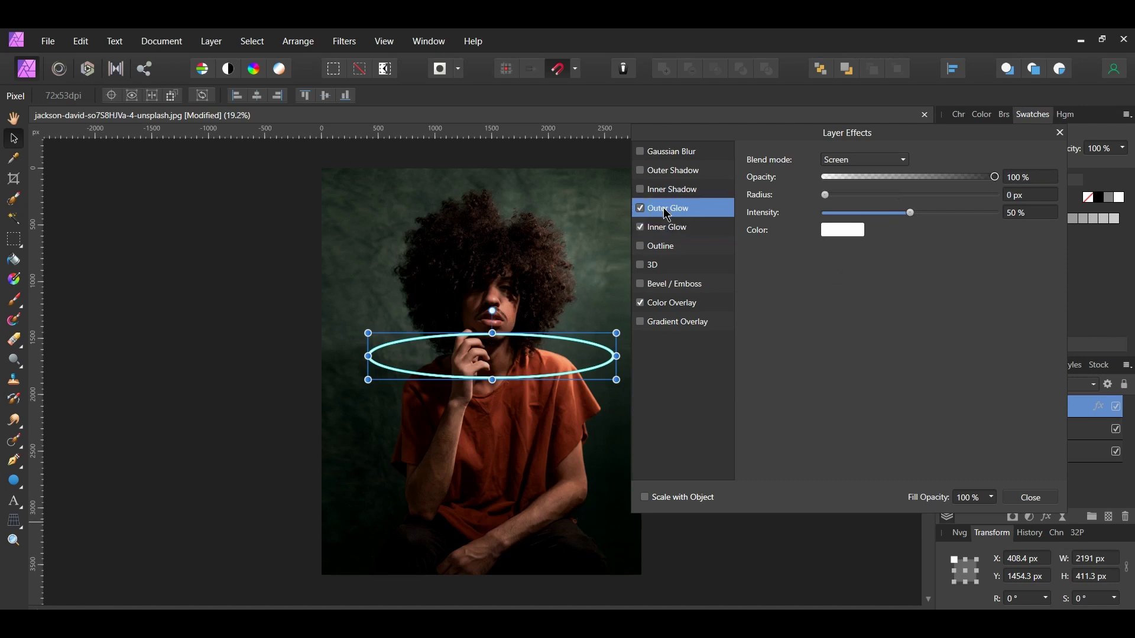
pyautogui.click(874, 158)
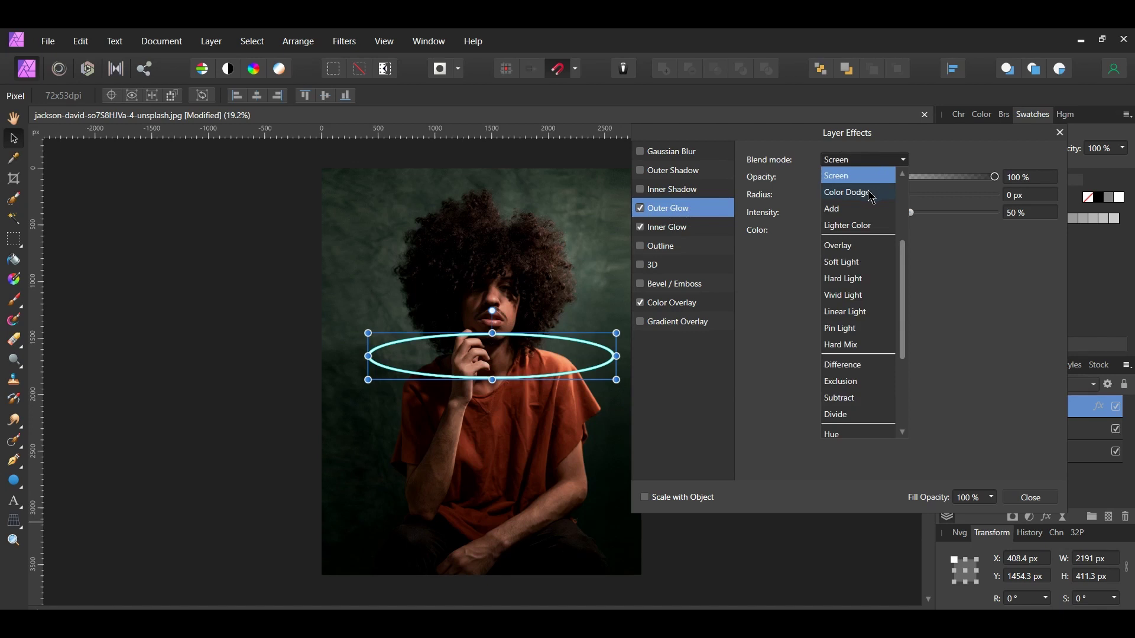
pyautogui.click(872, 195)
pyautogui.click(846, 232)
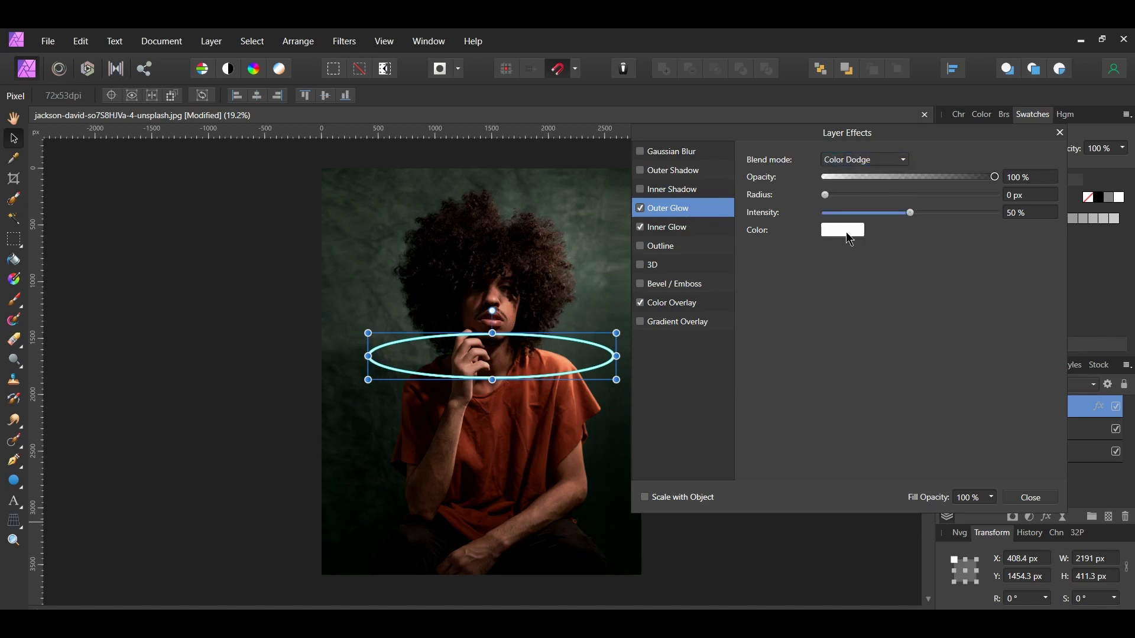
pyautogui.click(902, 331)
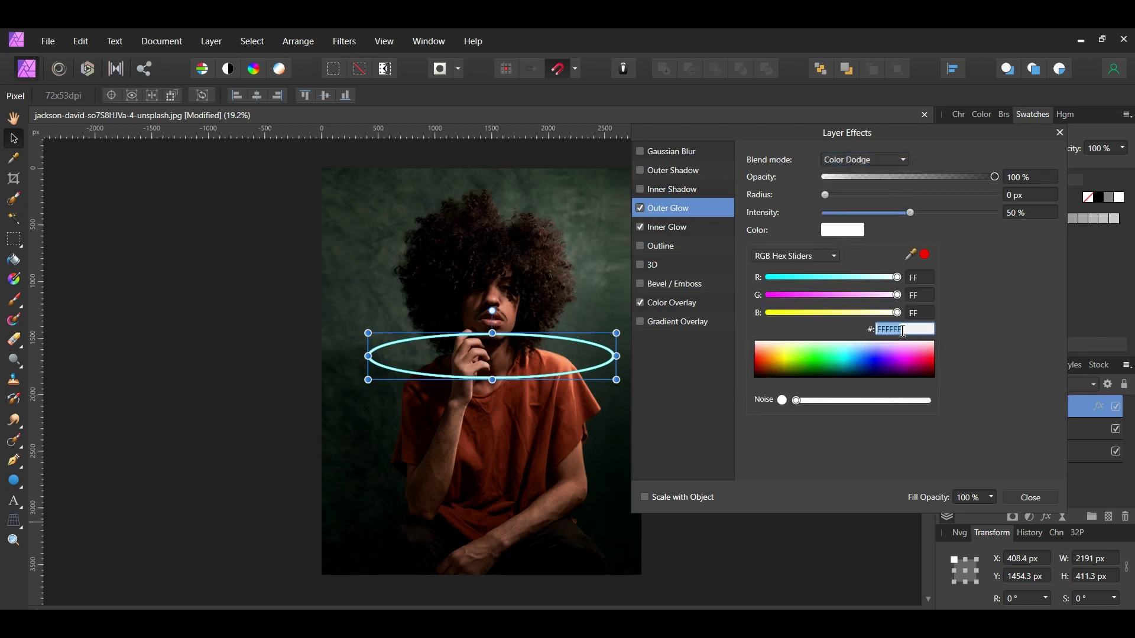
pyautogui.write('06')
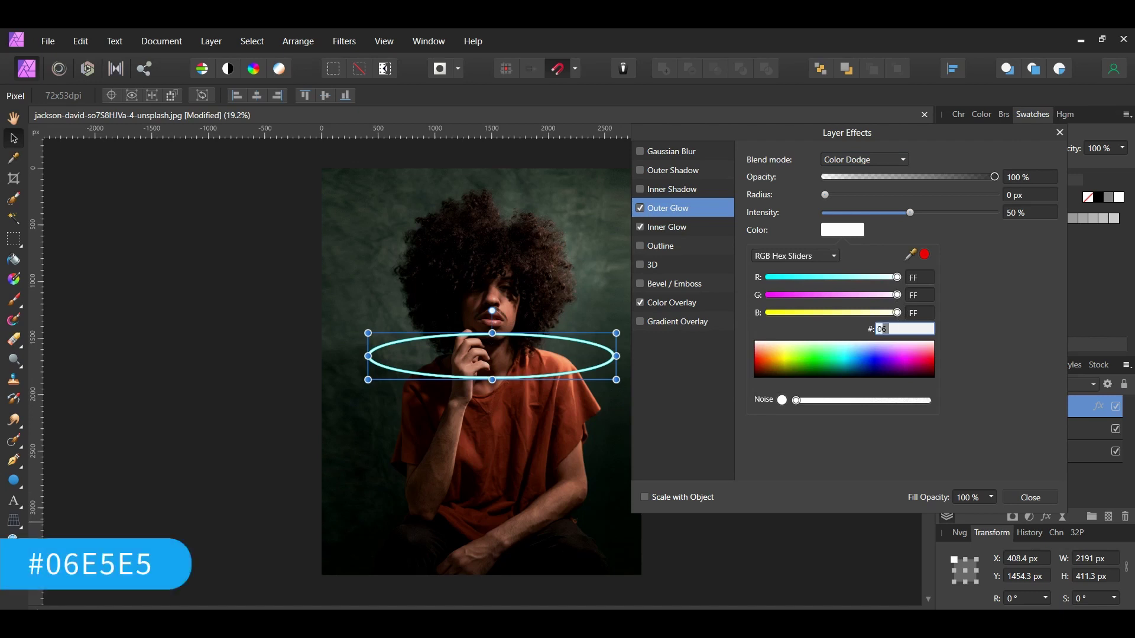
pyautogui.write('E5E5')
pyautogui.press('Return')
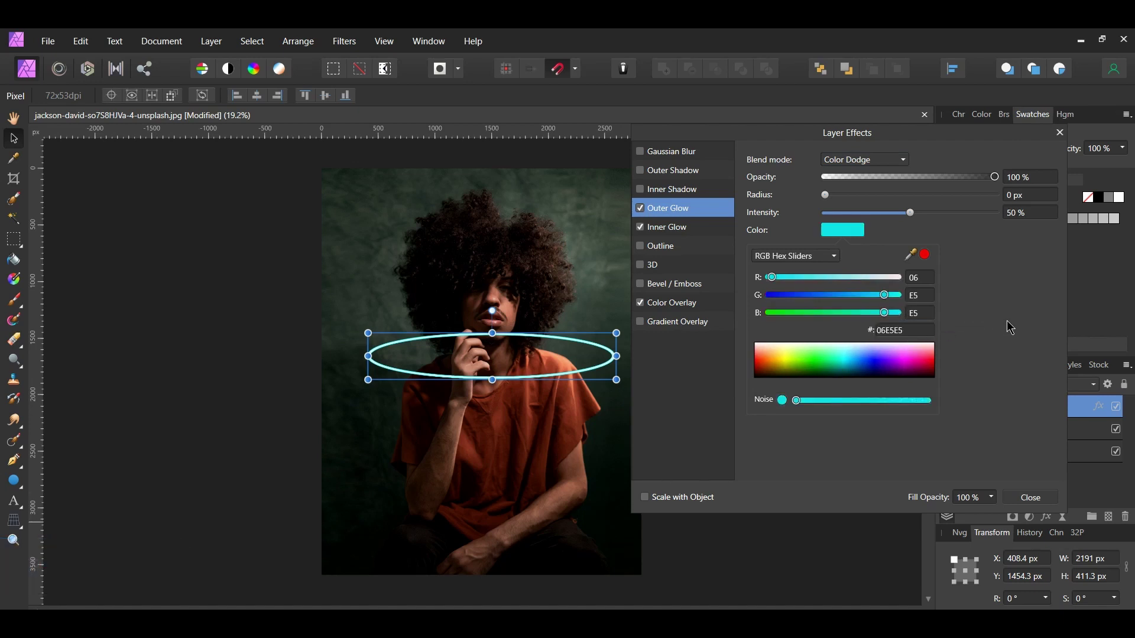
# - Set the ring's Outer Glow to a 70 px radius and 85 % opacity
pyautogui.click(1025, 195)
pyautogui.write('70')
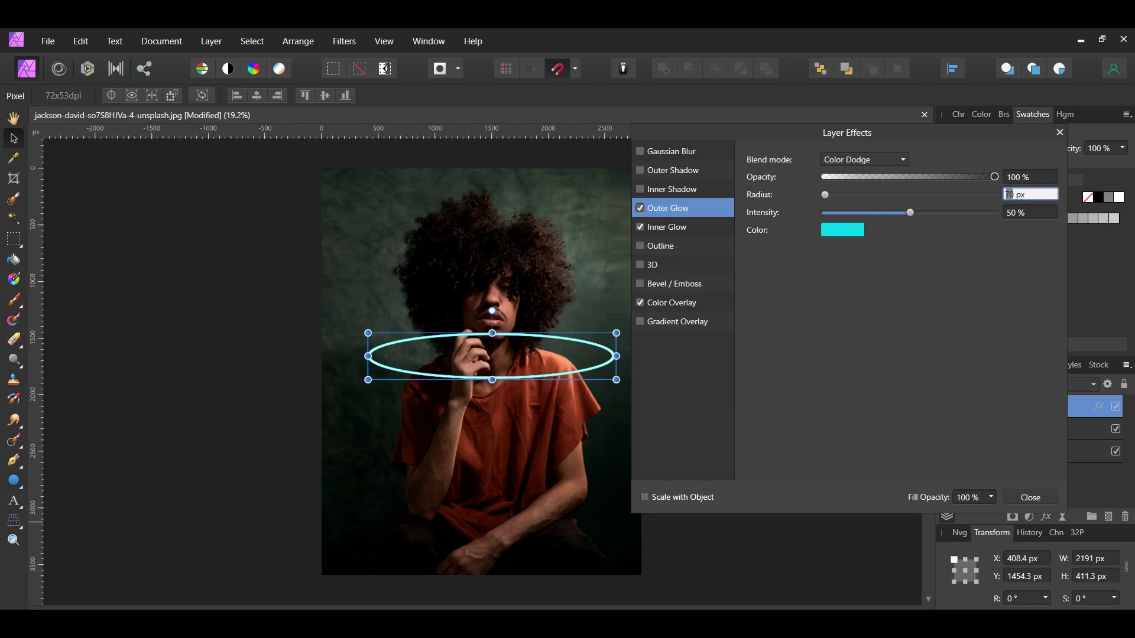
pyautogui.press('Return')
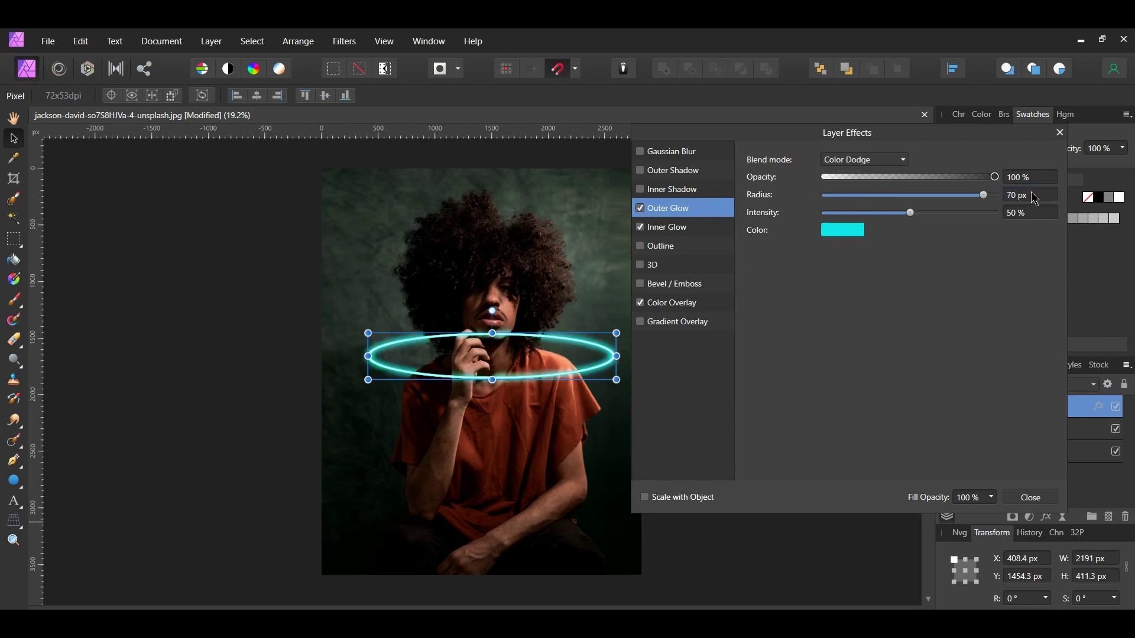
pyautogui.click(1028, 177)
pyautogui.write('85')
pyautogui.press('Return')
# - Add an Outer Shadow to the ring with Linear Burn blending and the color #06E5E5
pyautogui.click(666, 173)
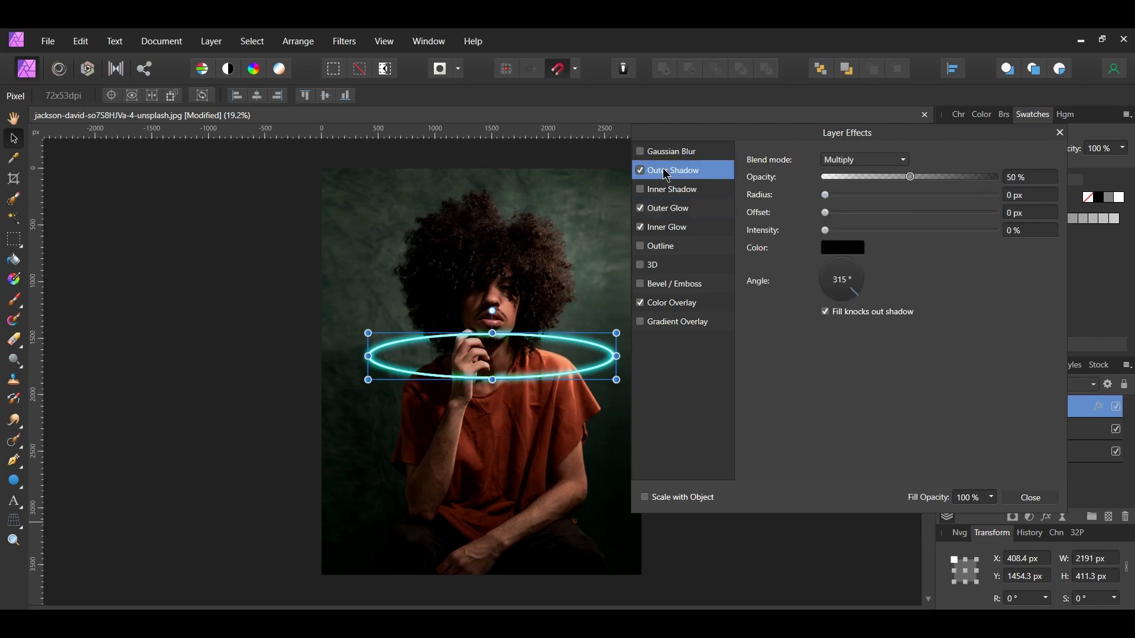
pyautogui.click(863, 160)
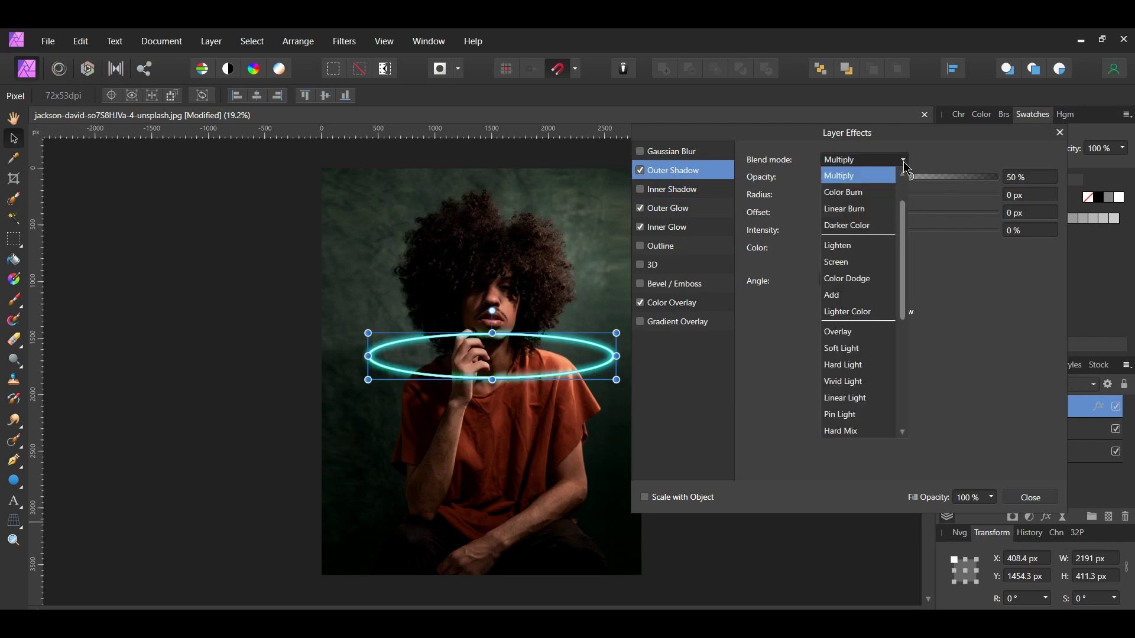
pyautogui.click(863, 210)
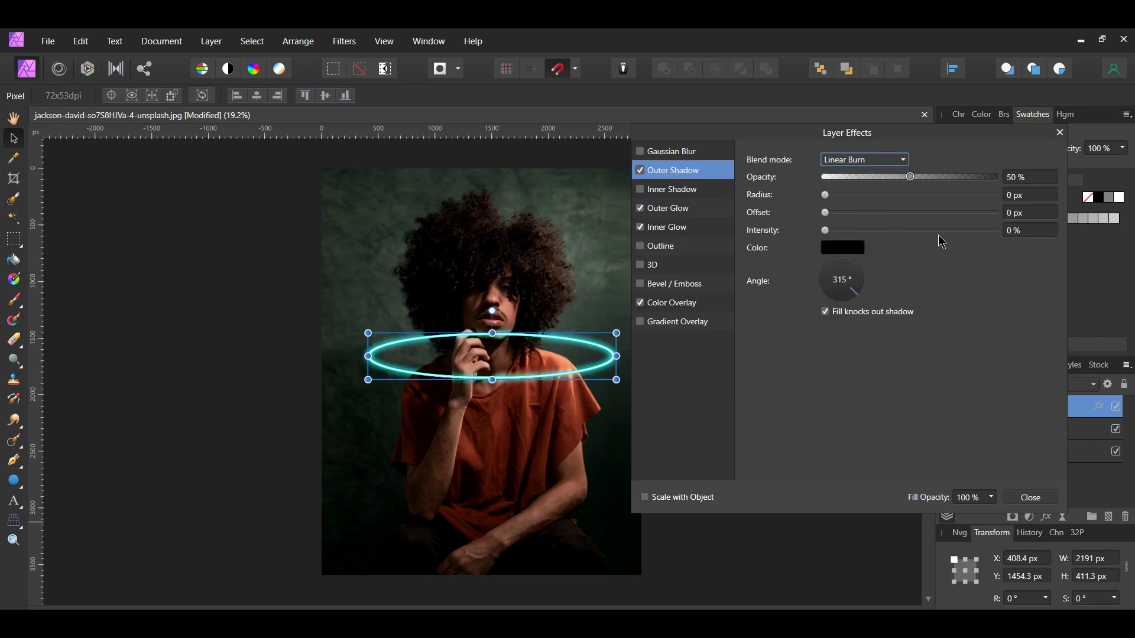
pyautogui.click(849, 246)
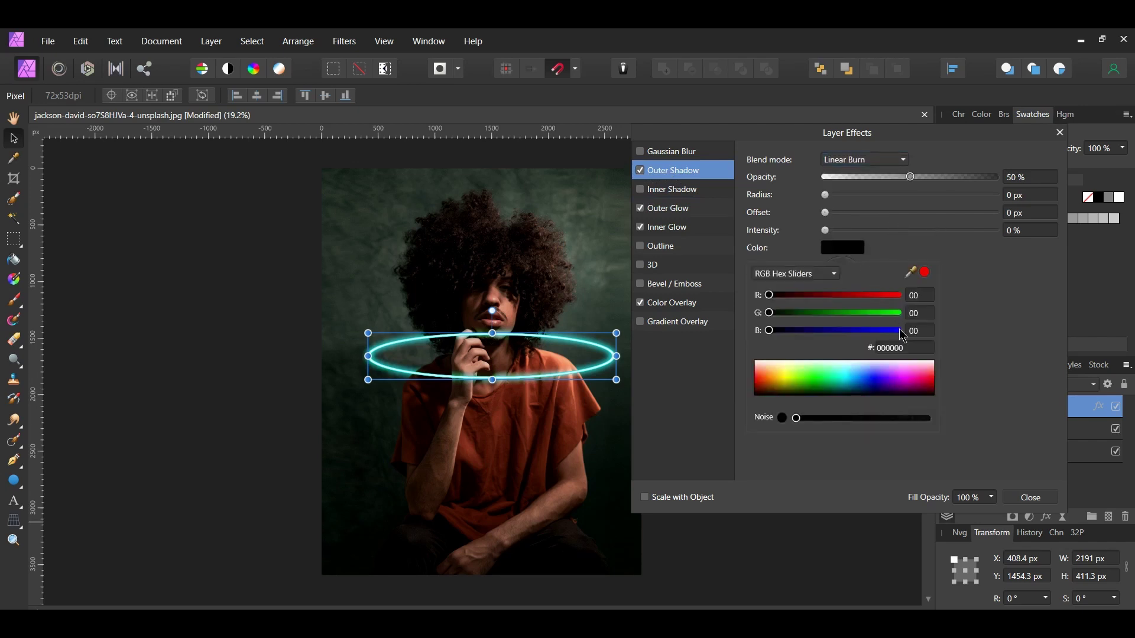
pyautogui.click(902, 347)
pyautogui.write('06E5E5')
pyautogui.press('Return')
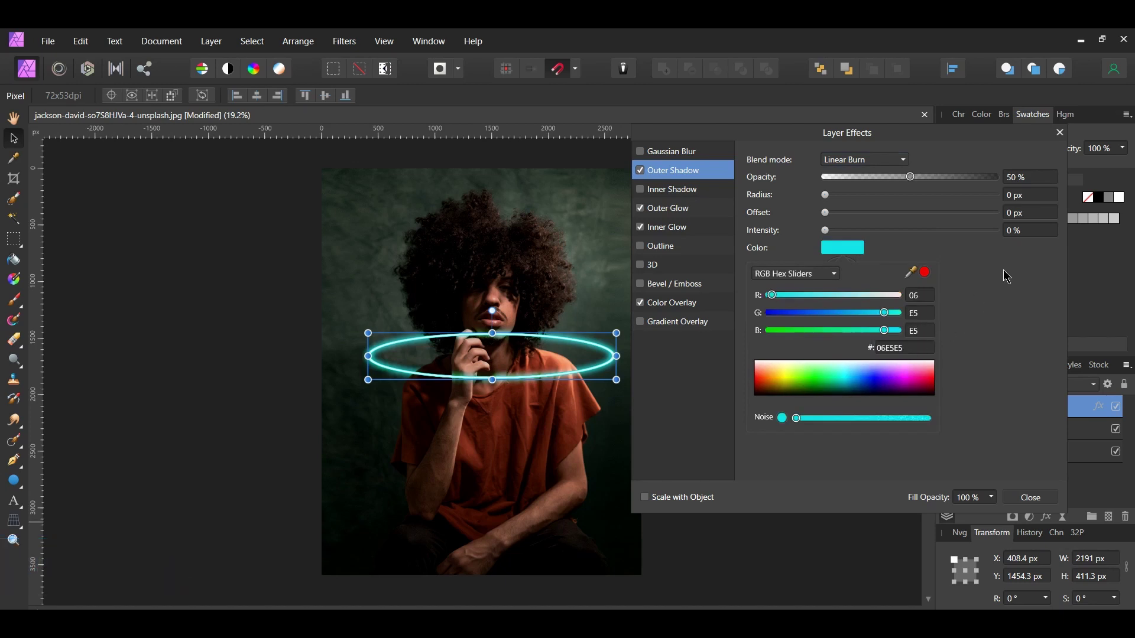
pyautogui.click(1014, 256)
# - Set the Outer Shadow to 100 px radius, 60 % opacity, 30 px offset and 10 % intensity, and close the layer effects
pyautogui.moveTo(825, 195); pyautogui.dragTo(1003, 197)
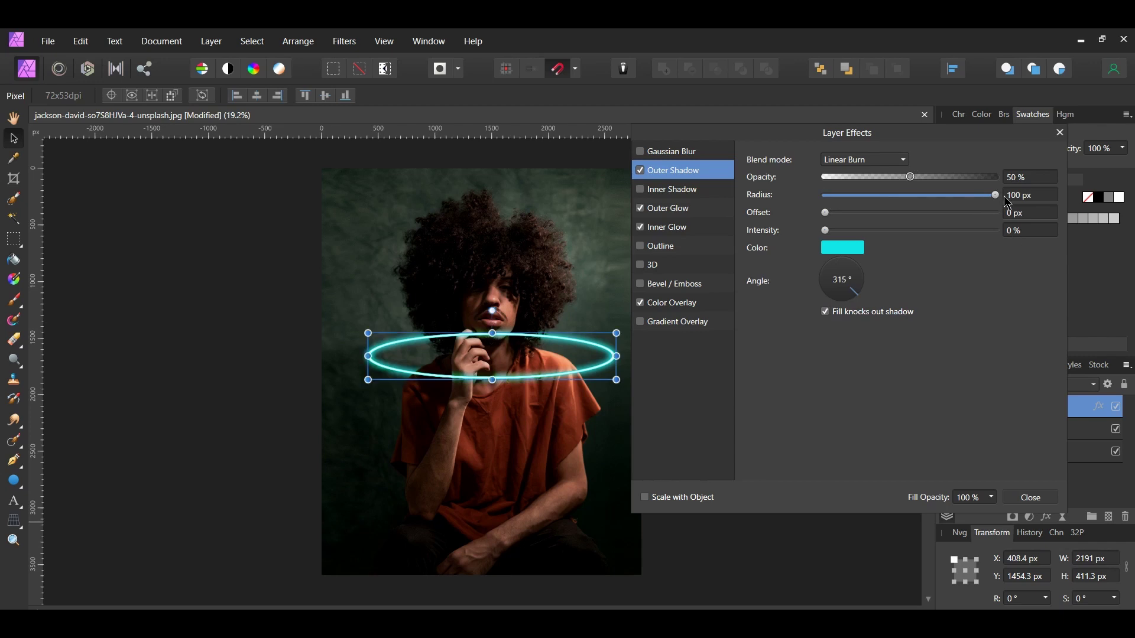
pyautogui.click(1027, 177)
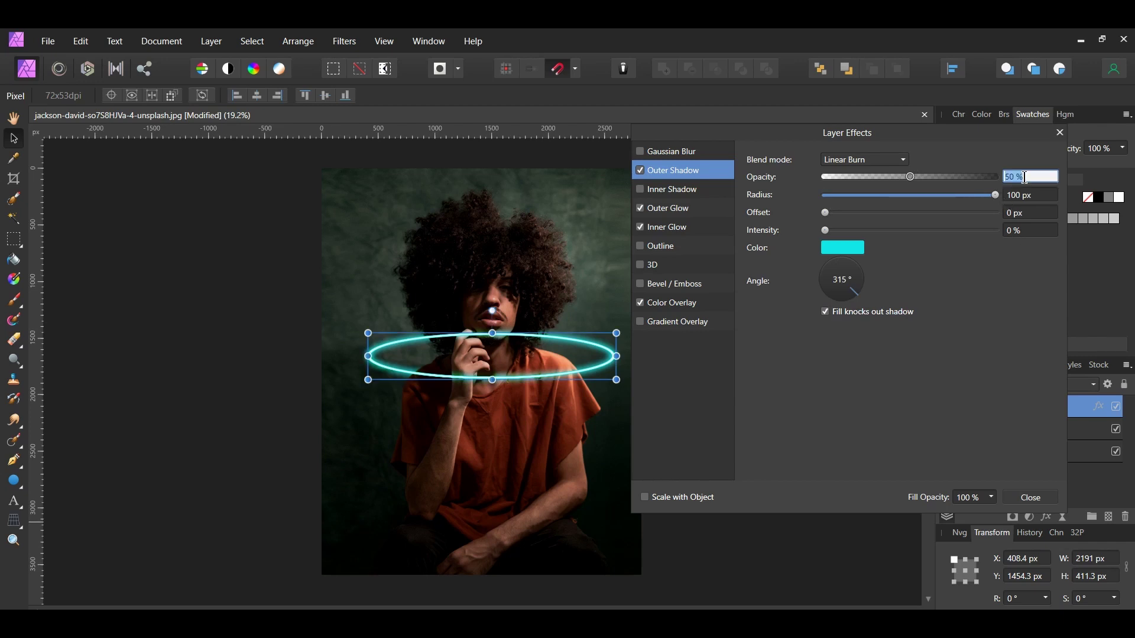
pyautogui.write('60')
pyautogui.press('Return')
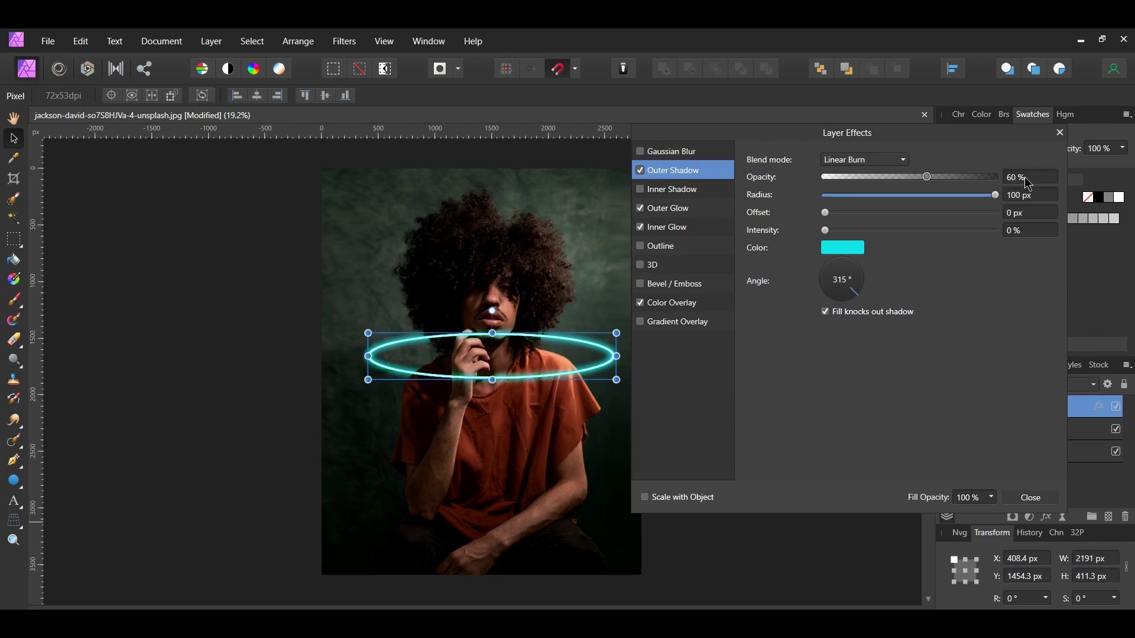
pyautogui.click(1031, 212)
pyautogui.write('30')
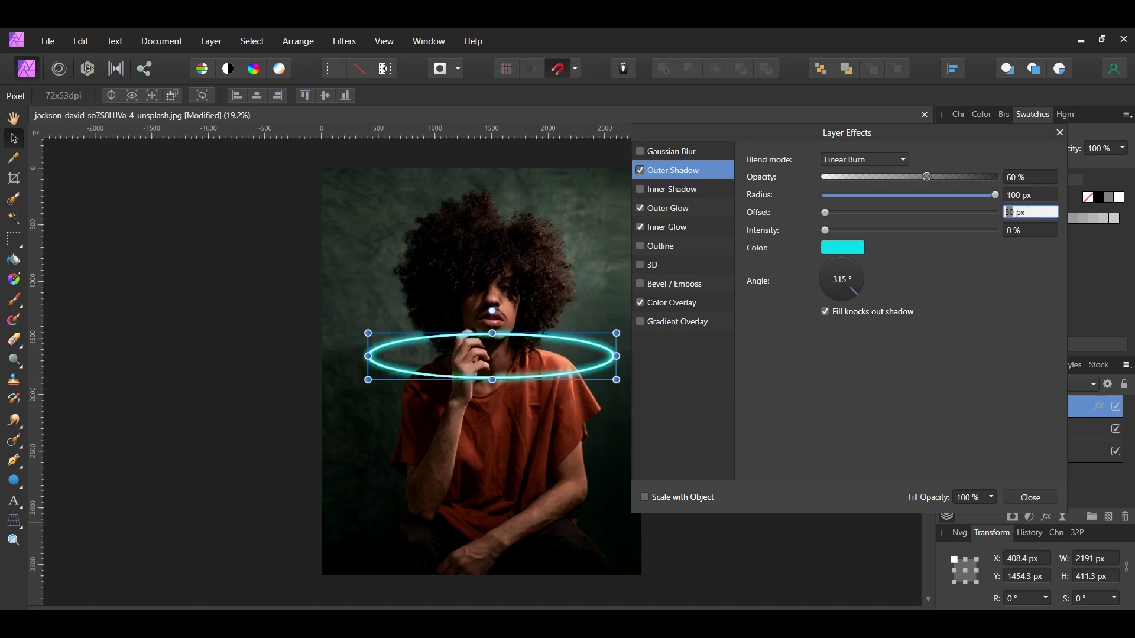
pyautogui.press('Return')
pyautogui.click(1031, 230)
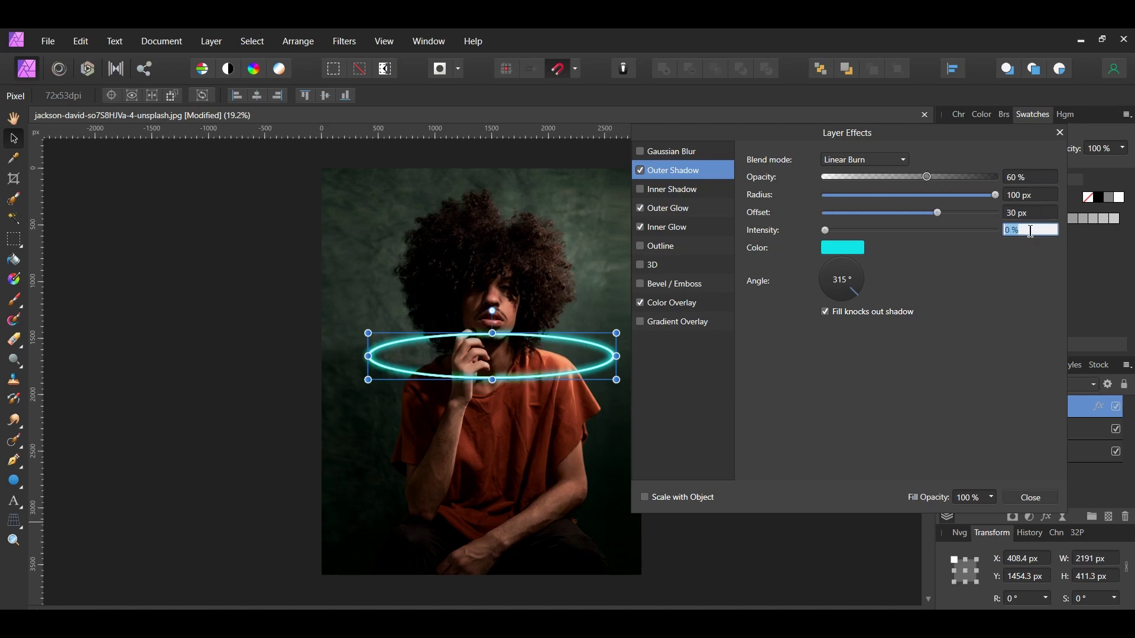
pyautogui.write('10')
pyautogui.press('Return')
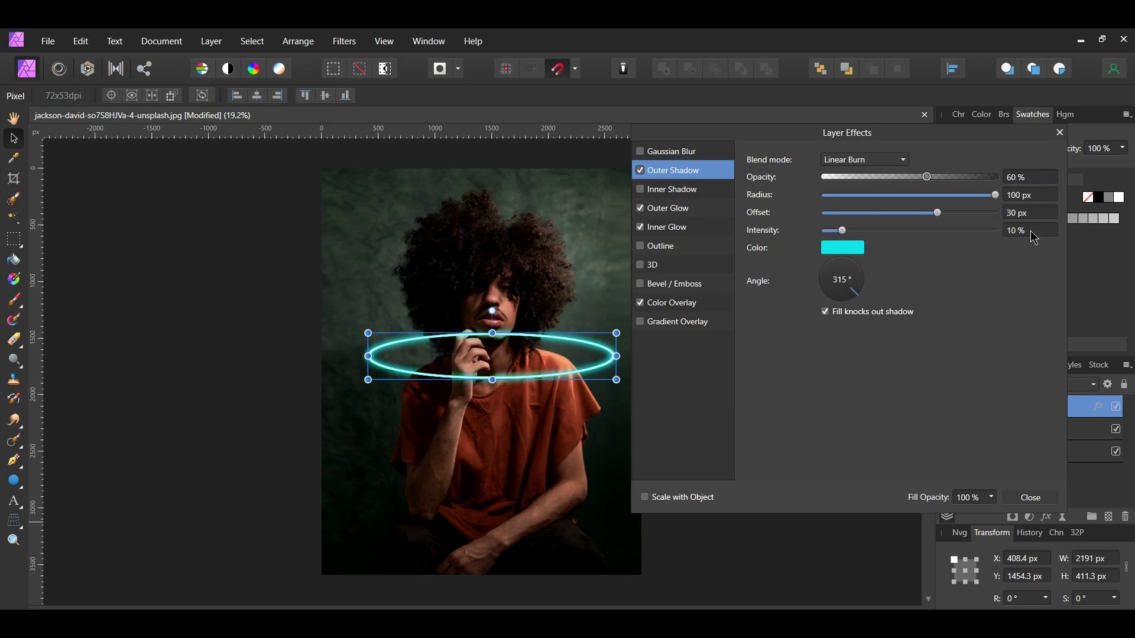
pyautogui.click(1030, 497)
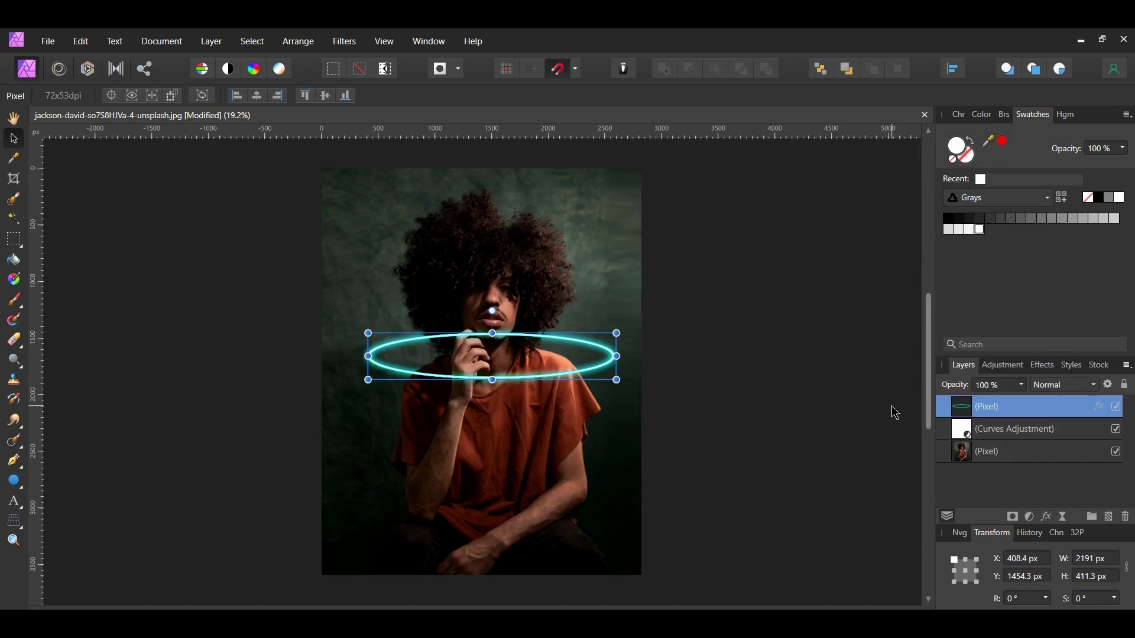
# - Duplicate the glowing ring layer and rename the lower copy 1 and the upper copy 2
pyautogui.hotkey('ctrl', 'shift', 'n')
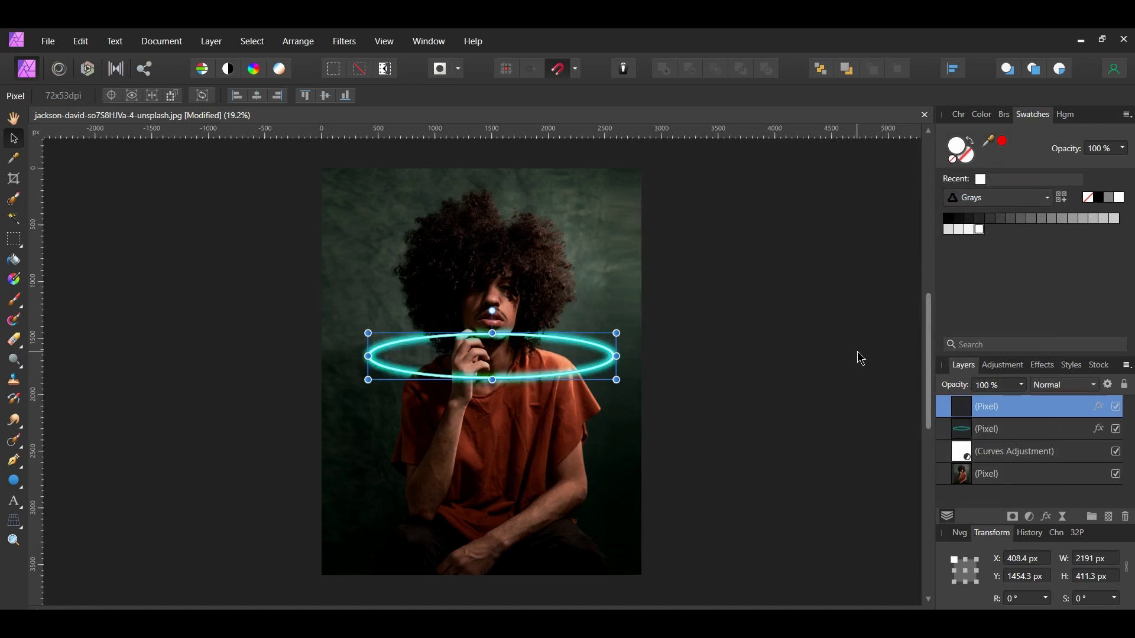
pyautogui.doubleClick(1007, 430)
pyautogui.write('1')
pyautogui.press('Return')
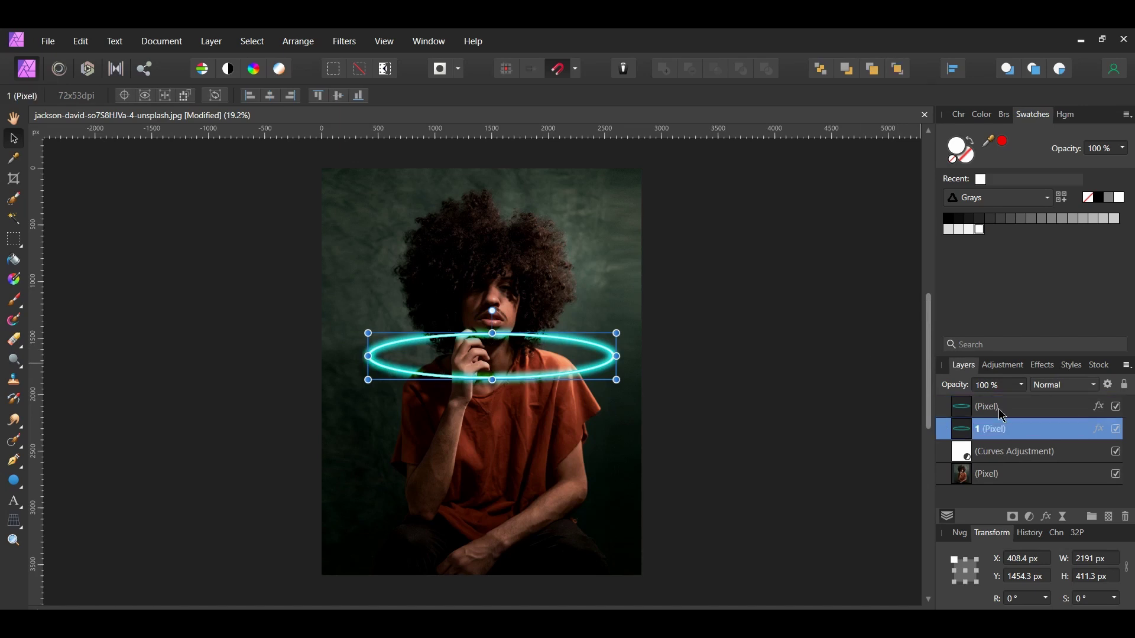
pyautogui.doubleClick(1001, 414)
pyautogui.write('2')
pyautogui.press('Return')
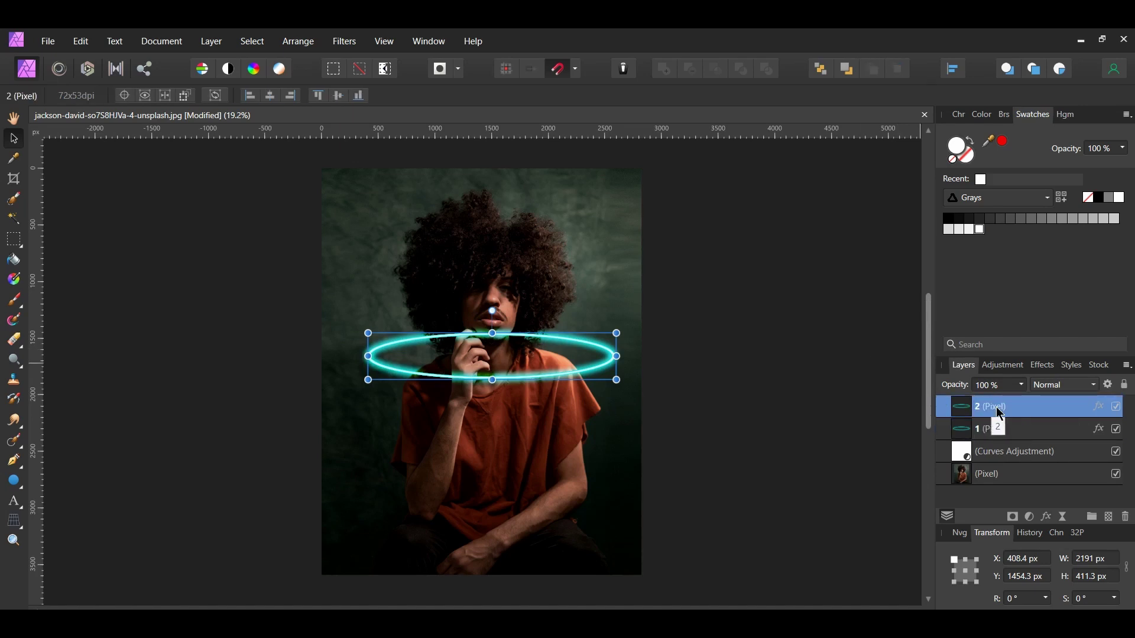
# - Open the layer effects of layer 2 and set its Outer Shadow blend mode to Linear Light
pyautogui.click(1100, 408)
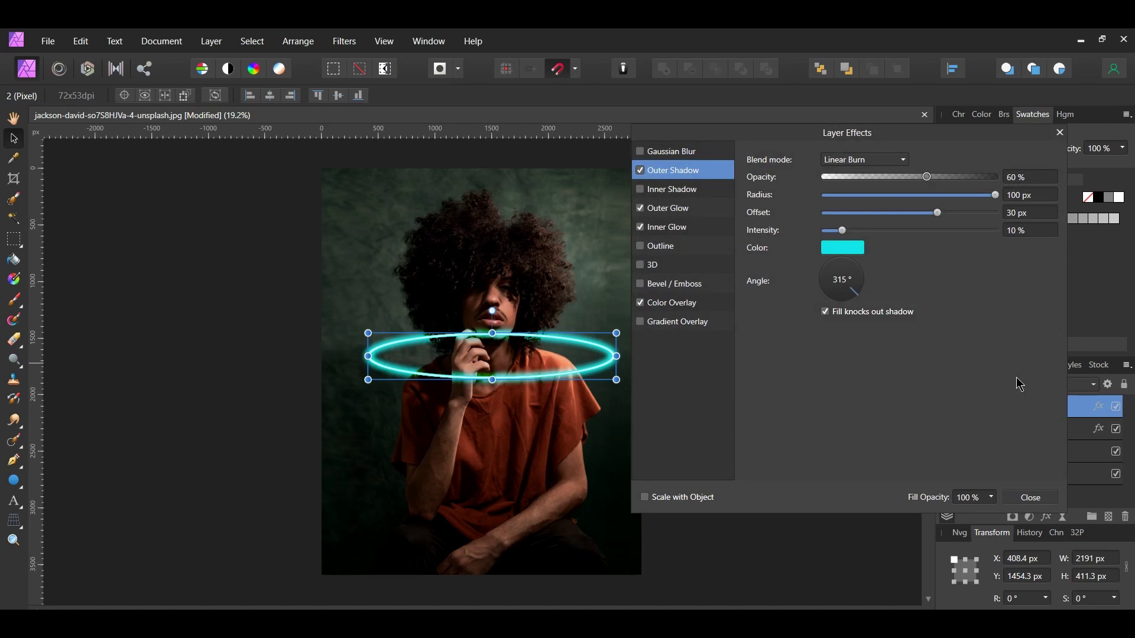
pyautogui.click(903, 159)
pyautogui.scroll(-2, 899, 260)
pyautogui.click(858, 312)
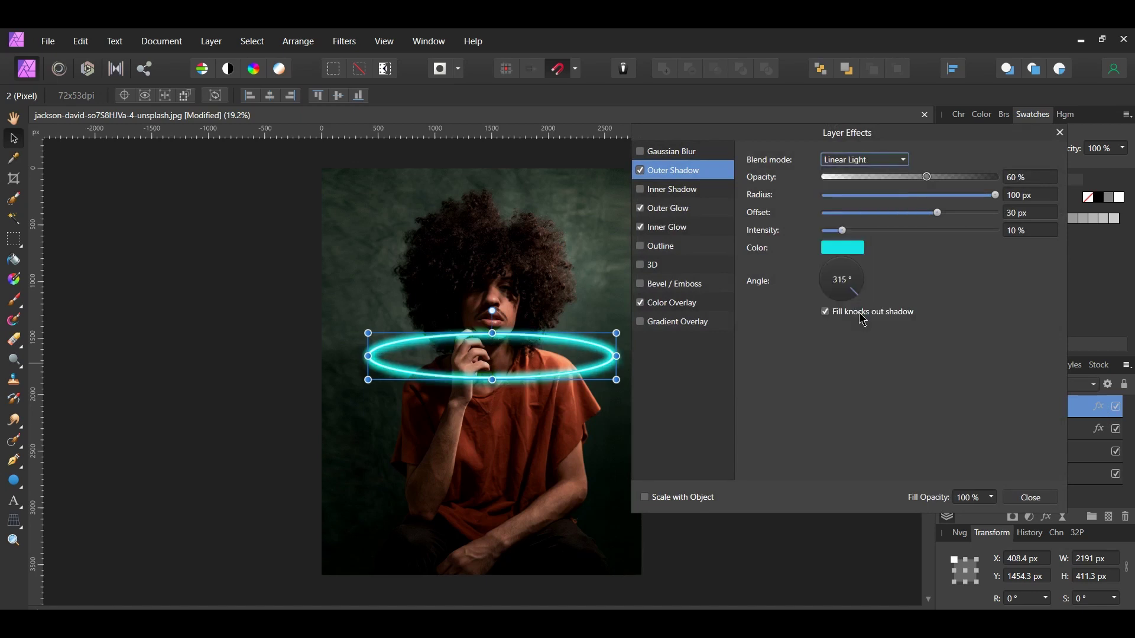
# - Set layer 2's Outer Shadow to 40 px offset and 25 % intensity, and close the layer effects
pyautogui.click(1025, 214)
pyautogui.write('40')
pyautogui.press('Return')
pyautogui.click(1038, 231)
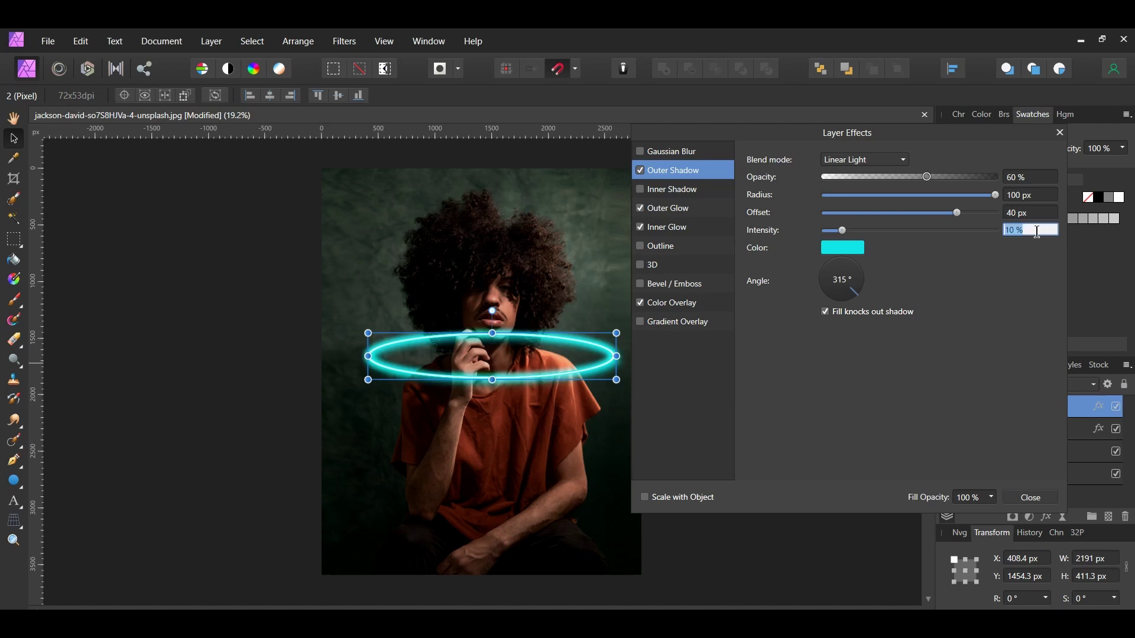
pyautogui.write('25')
pyautogui.press('Return')
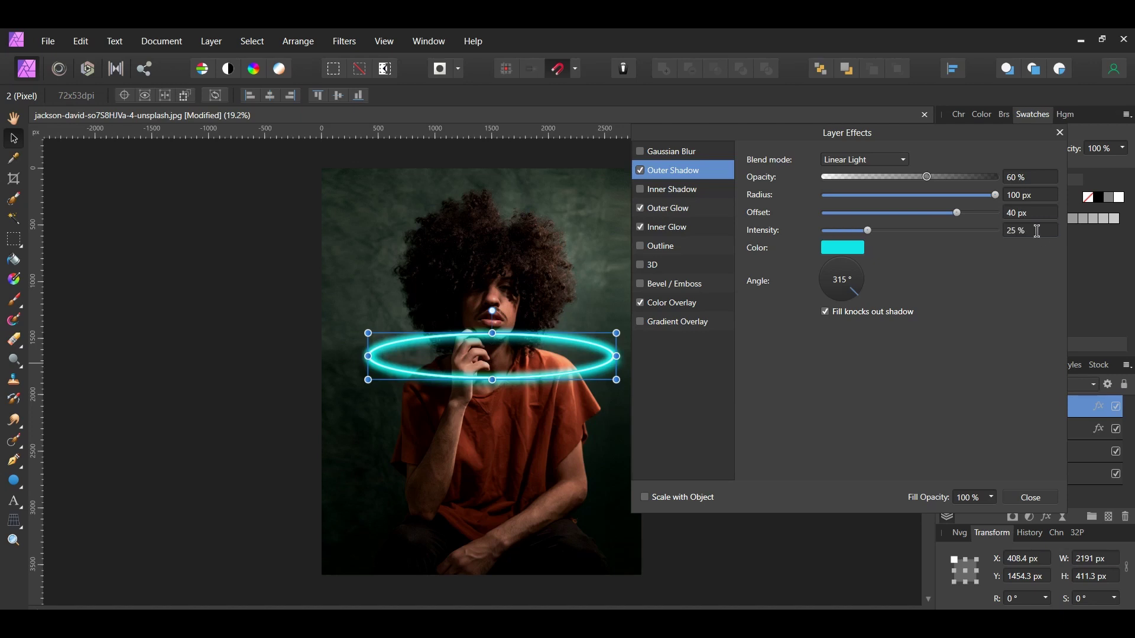
pyautogui.click(1057, 503)
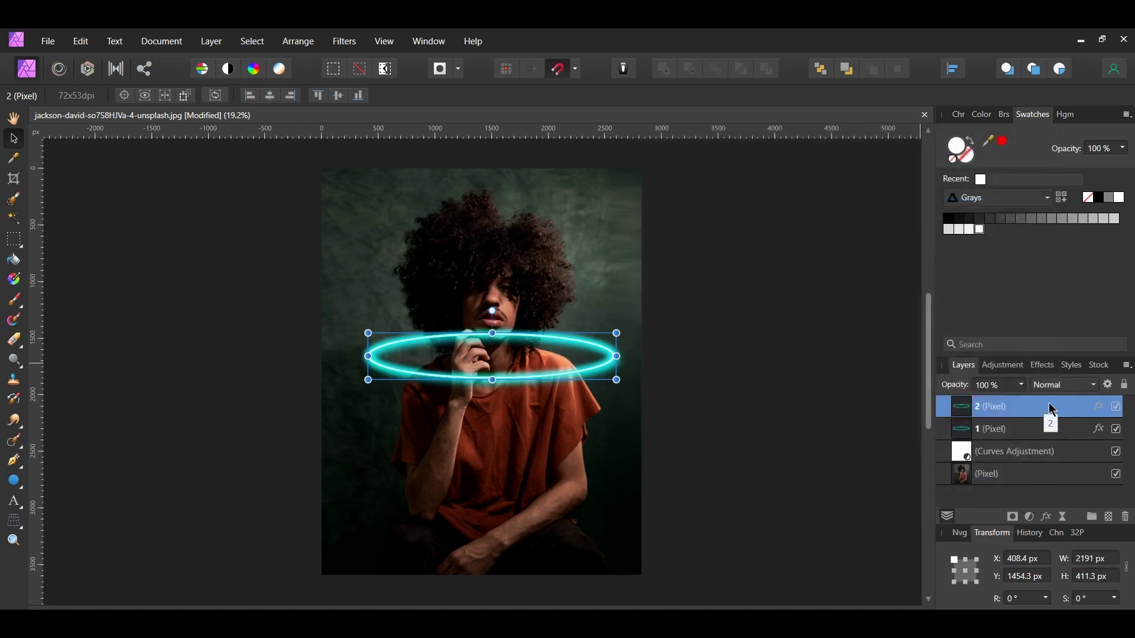
# - Reduce the opacity of layer 2 to 80 %
pyautogui.click(1008, 385)
pyautogui.write('80')
pyautogui.press('Return')
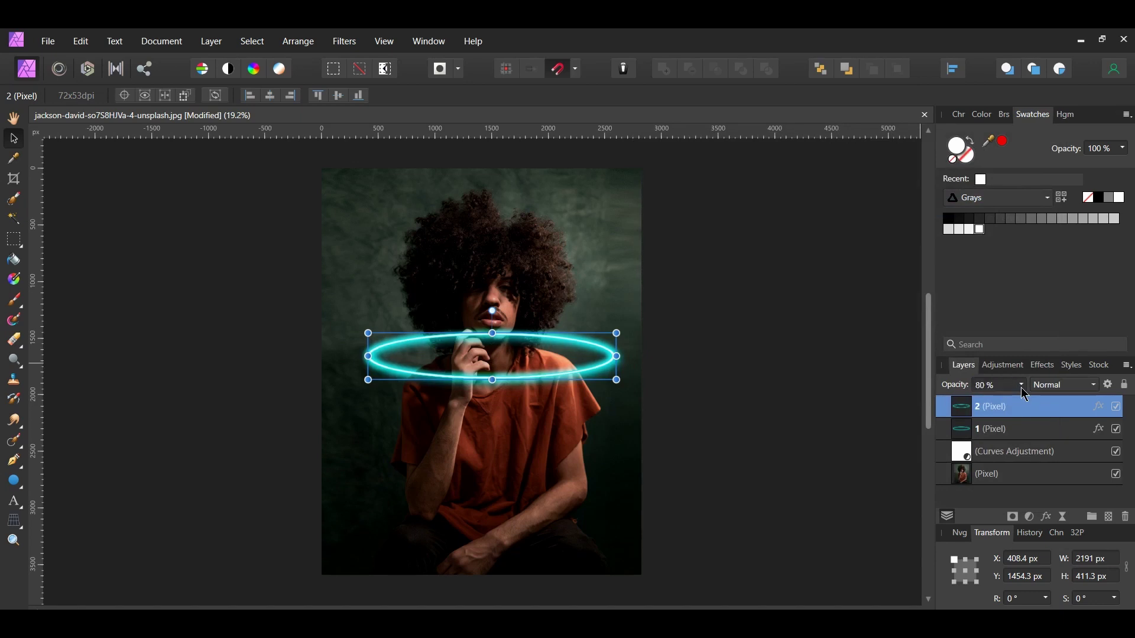
# - Group ring layers 1 and 2 together and clear the selection
pyautogui.keyDown('shift'); pyautogui.click(1005, 432); pyautogui.keyUp('shift')
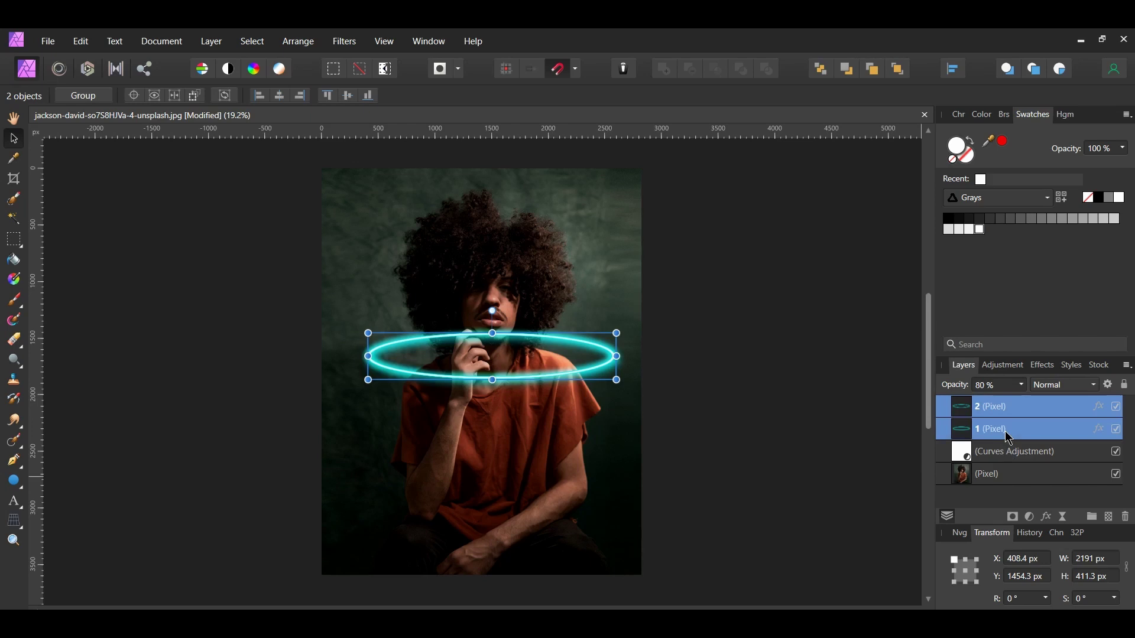
pyautogui.hotkey('ctrl', 'g')
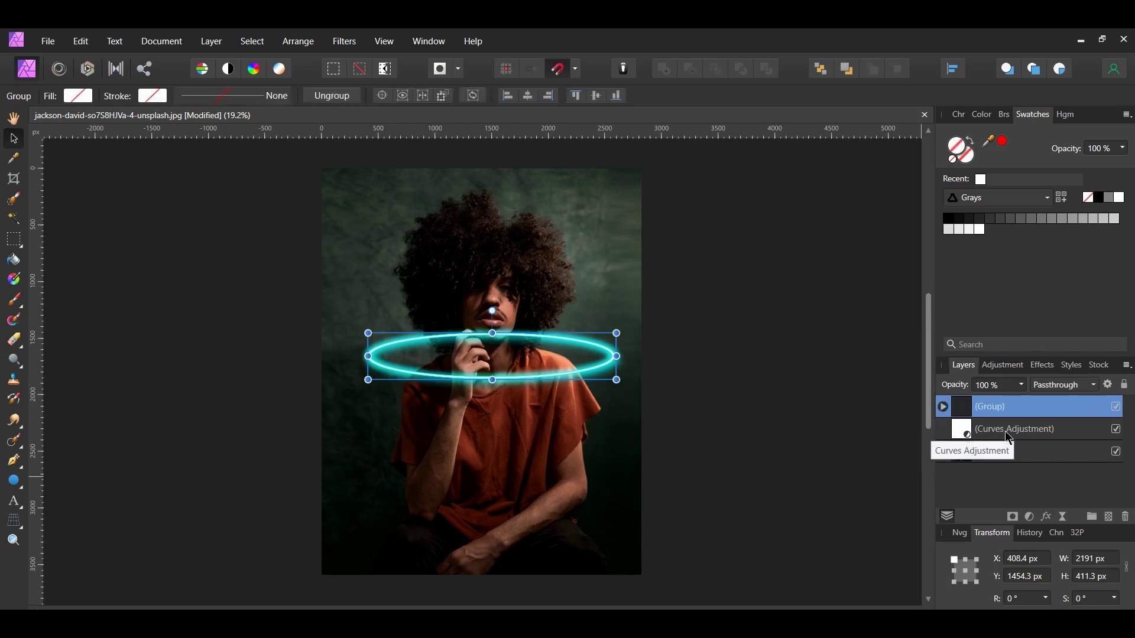
pyautogui.hotkey('ctrl', 'd')
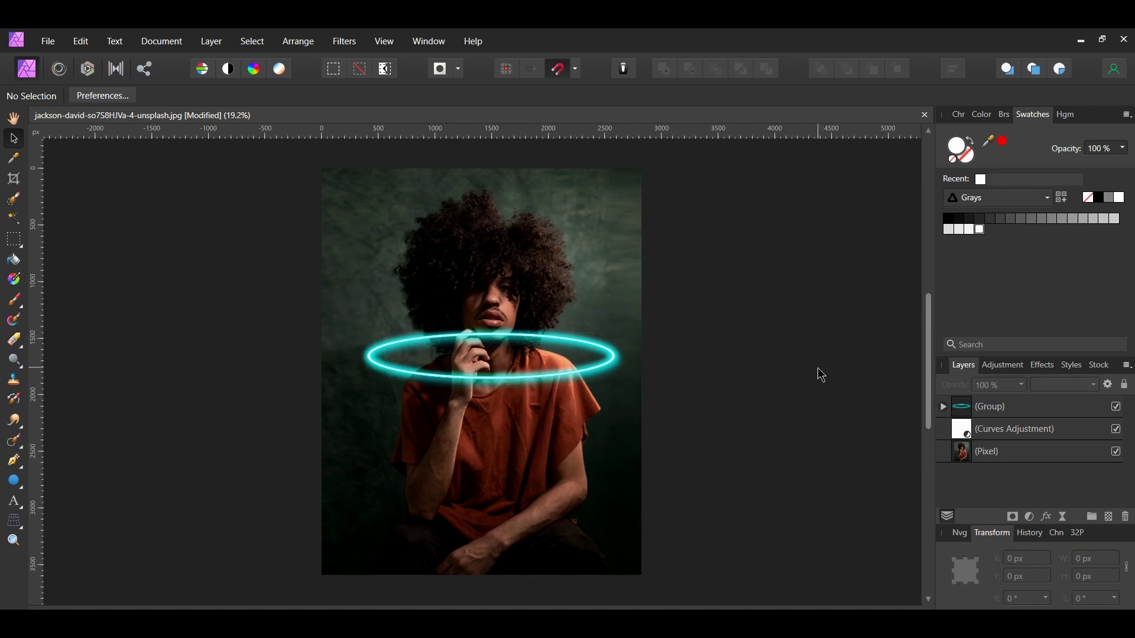
# - Add a mask to the ring group and choose the soft 128 px Basic brush at 50 % opacity
pyautogui.click(983, 411)
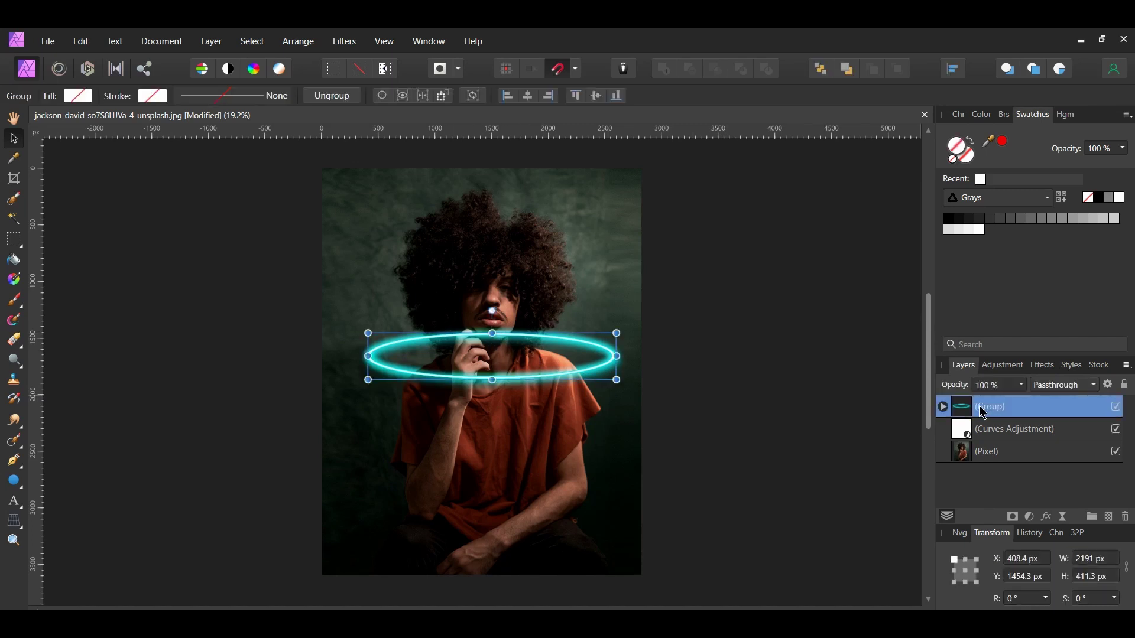
pyautogui.click(1014, 517)
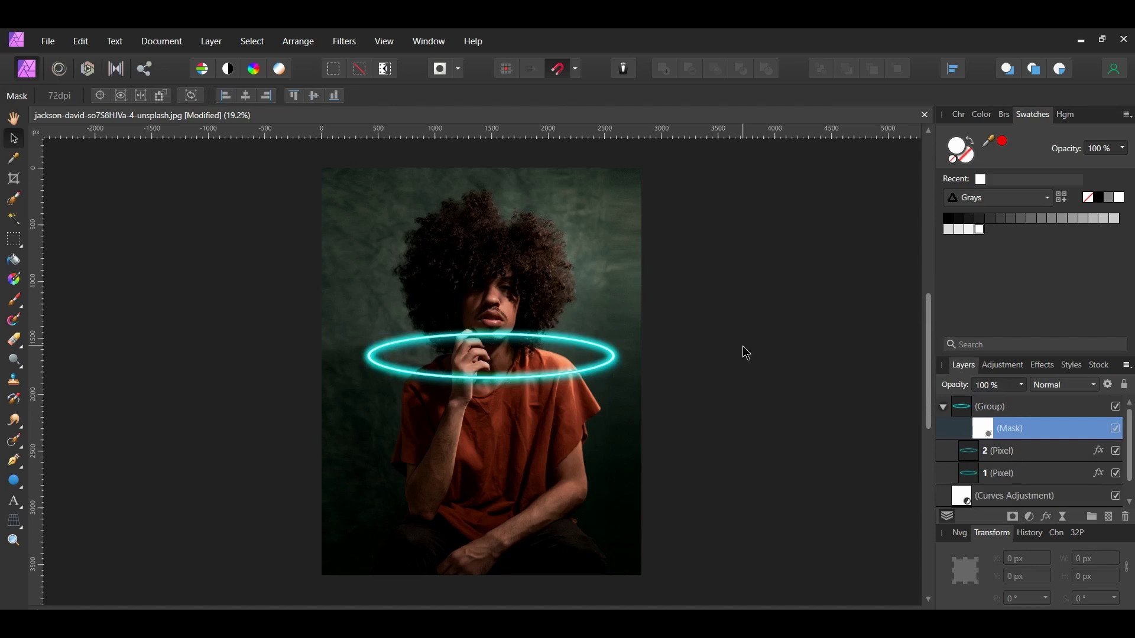
pyautogui.press('b')
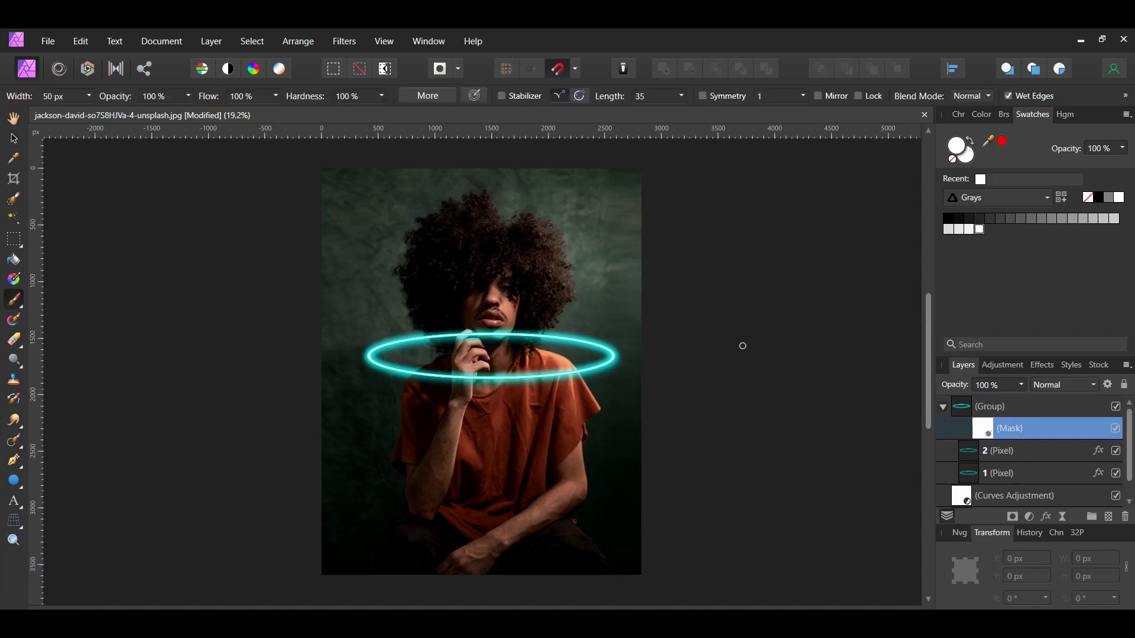
pyautogui.click(1004, 116)
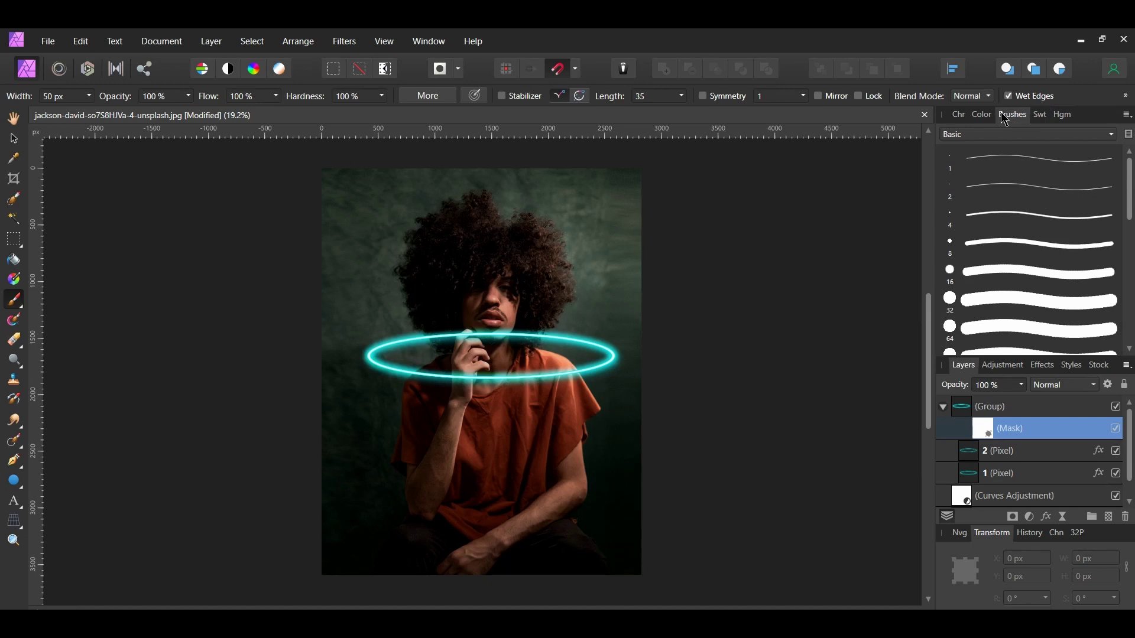
pyautogui.scroll(-5, 1044, 233)
pyautogui.click(975, 316)
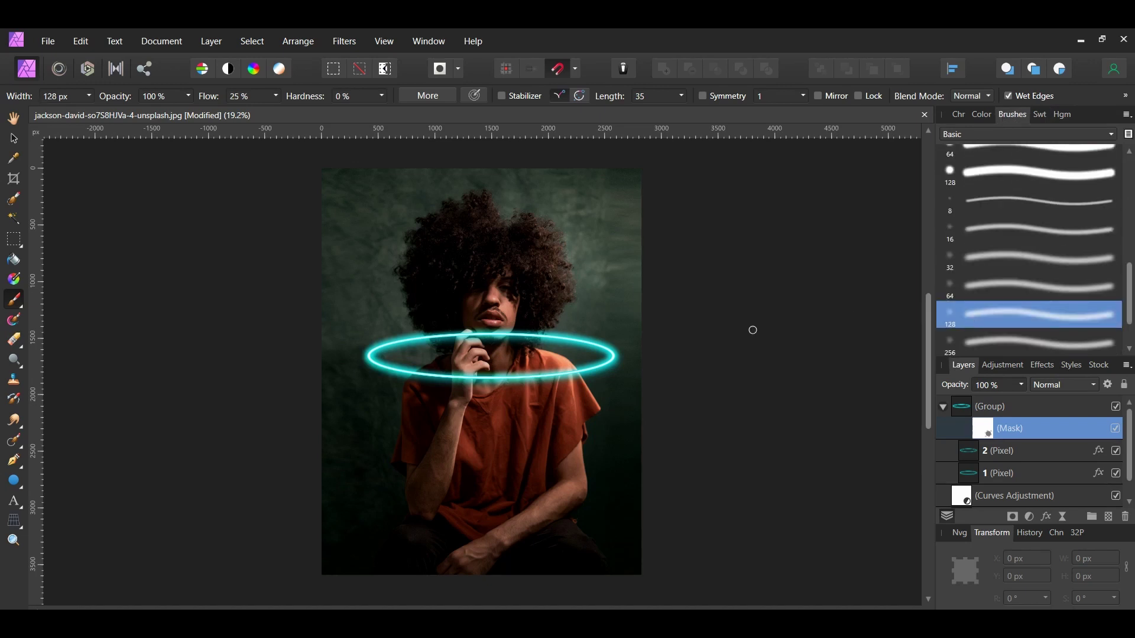
pyautogui.click(158, 96)
pyautogui.write('50')
pyautogui.press('Return')
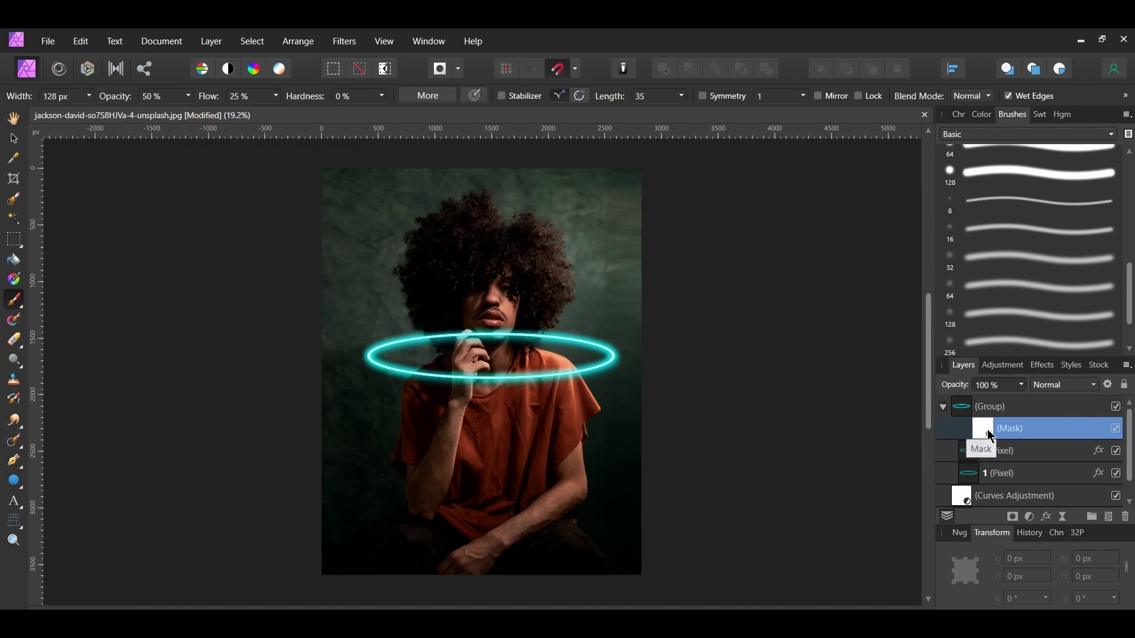
# - Paint black on the group's mask with a slightly larger brush to hide the ring's rear arc across the man's neck and hair
pyautogui.click(1040, 114)
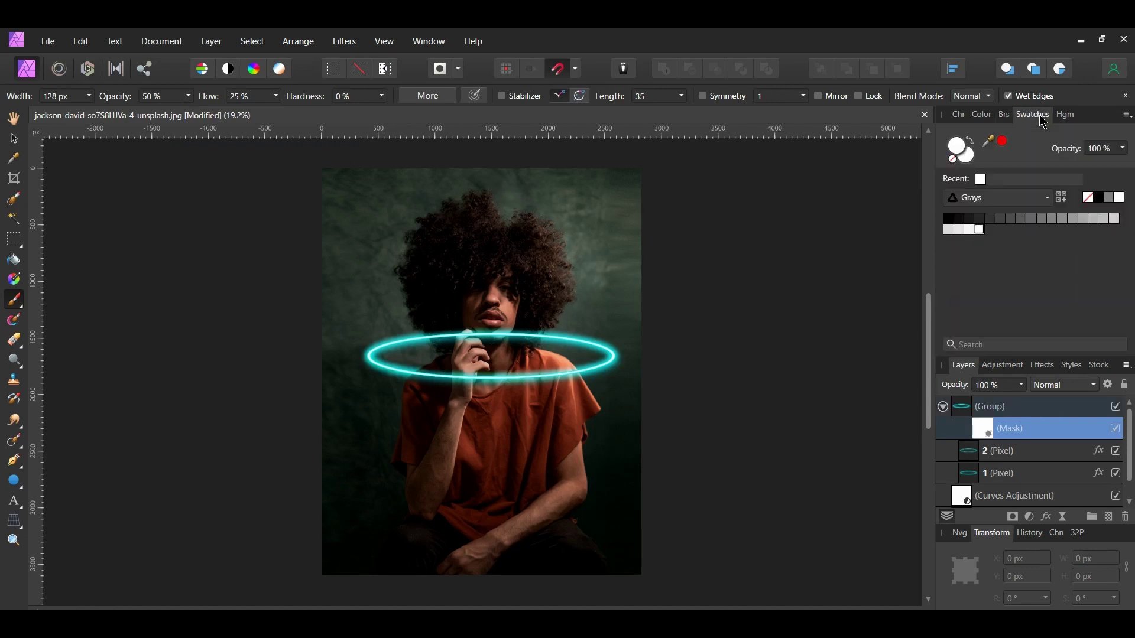
pyautogui.click(1097, 200)
pyautogui.press(']')
pyautogui.press(']')
pyautogui.moveTo(496, 333); pyautogui.dragTo(529, 332)
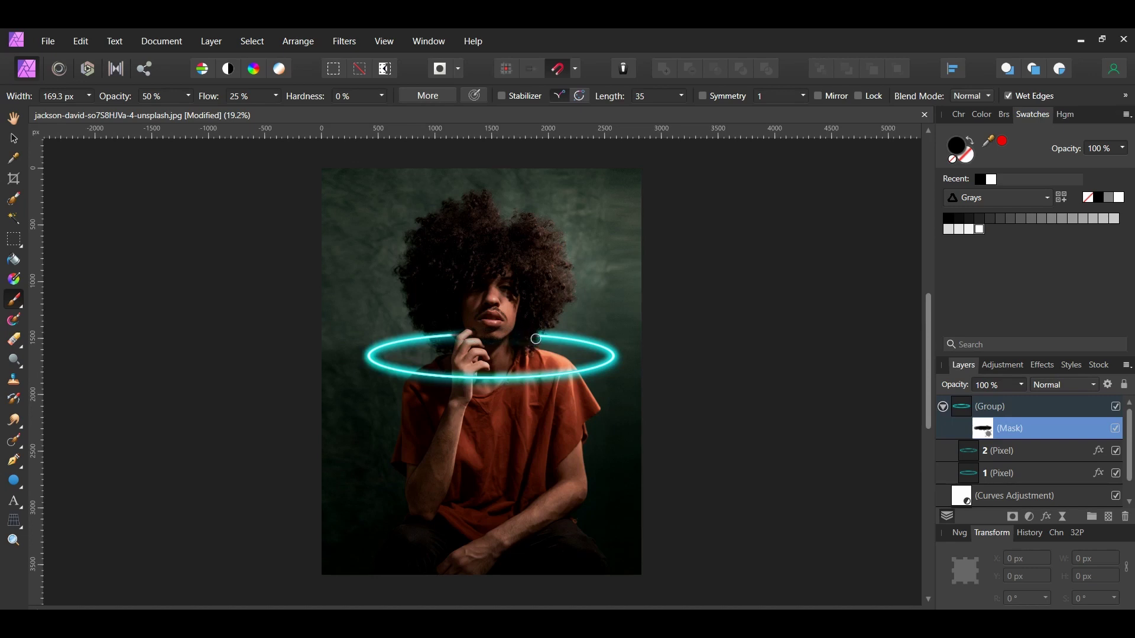
pyautogui.moveTo(449, 333); pyautogui.dragTo(439, 334)
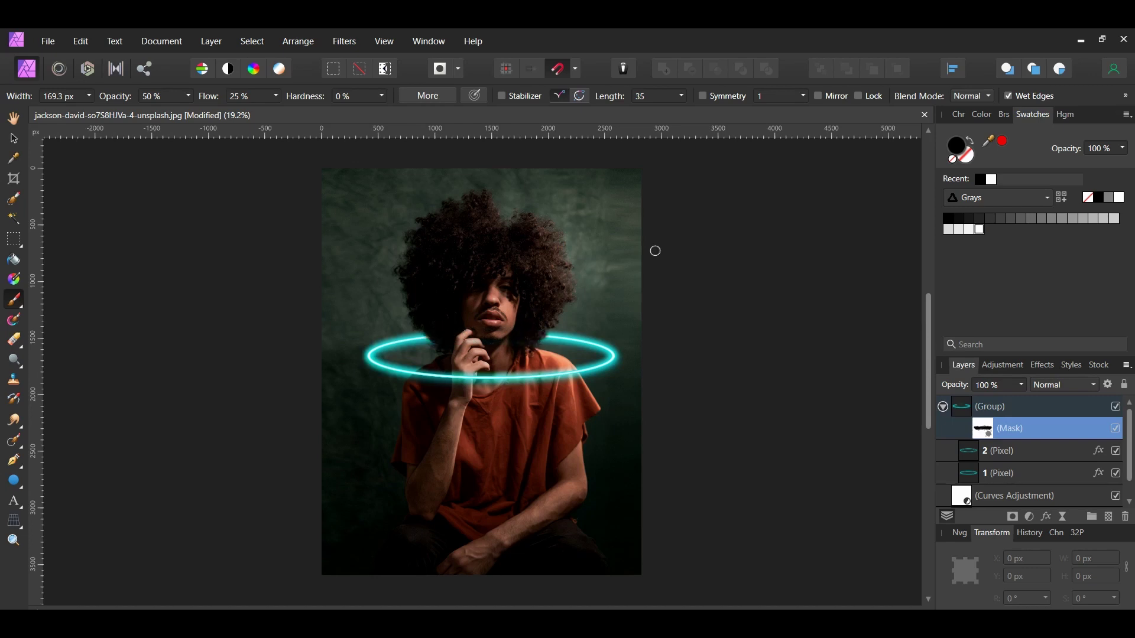
pyautogui.click(944, 407)
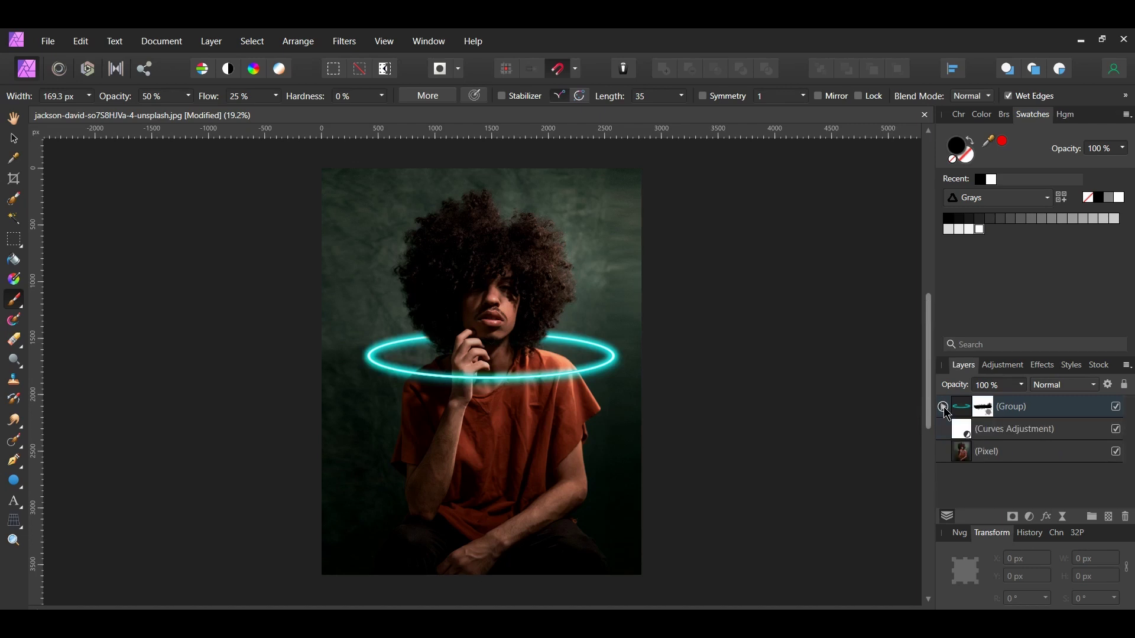
# - Add an empty pixel layer directly above the photo layer and set the brush color to #06E5E5
pyautogui.press('v')
pyautogui.click(1005, 455)
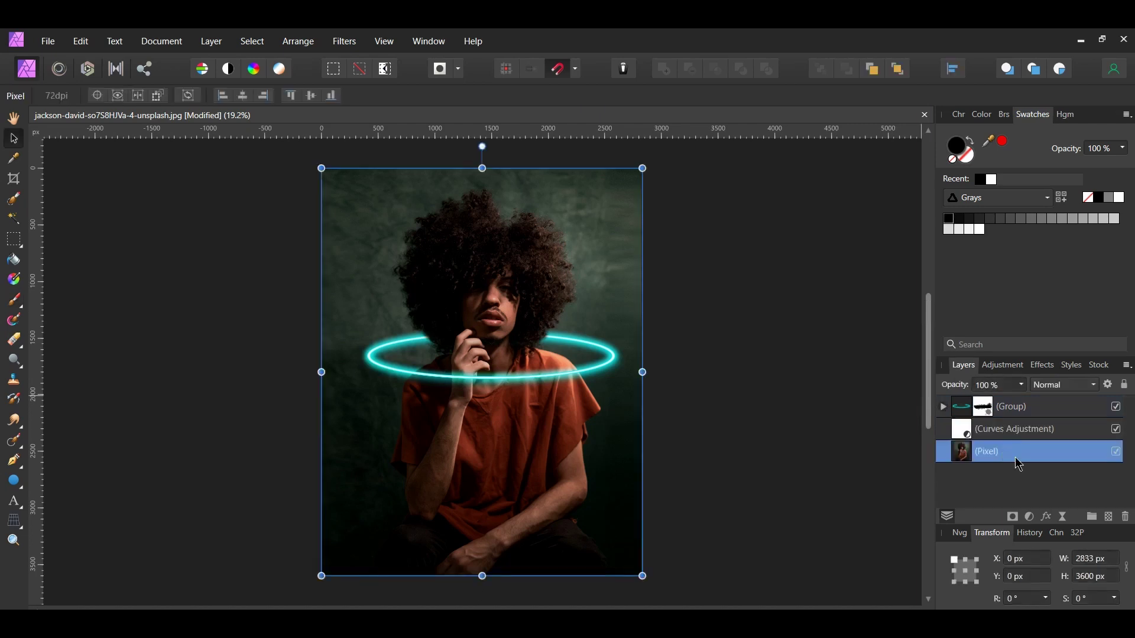
pyautogui.click(1110, 518)
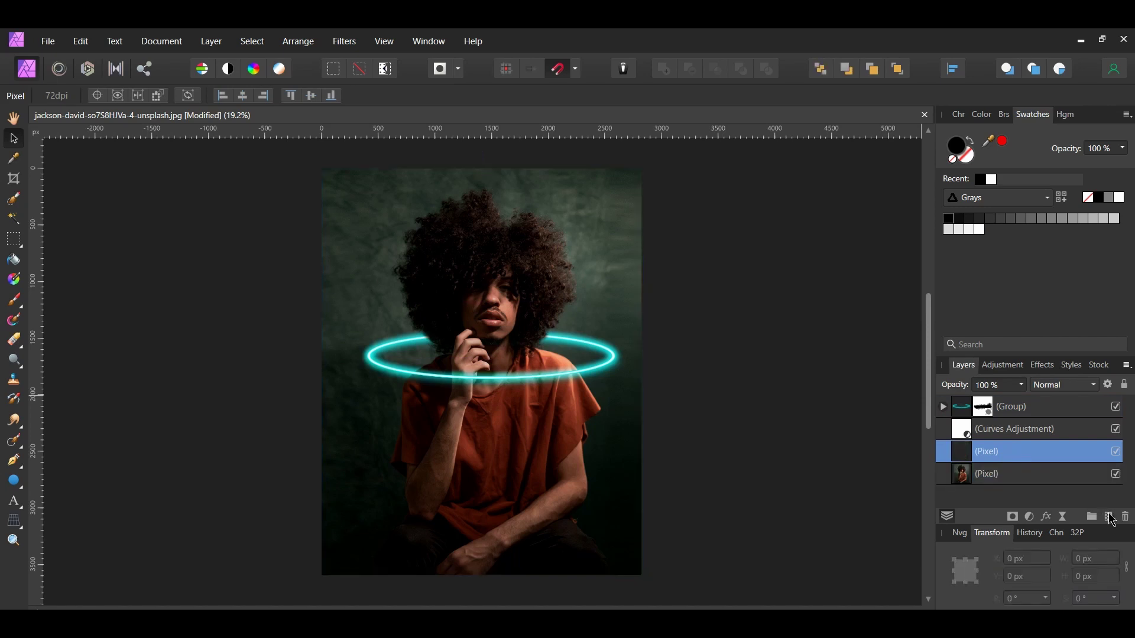
pyautogui.press('b')
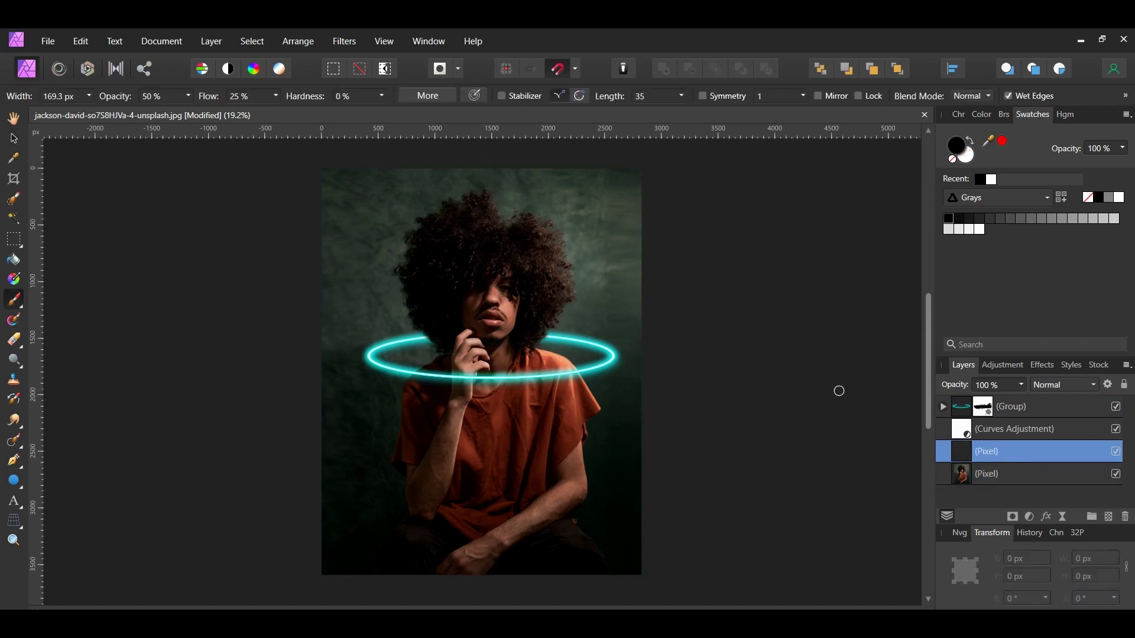
pyautogui.doubleClick(955, 147)
pyautogui.doubleClick(1010, 255)
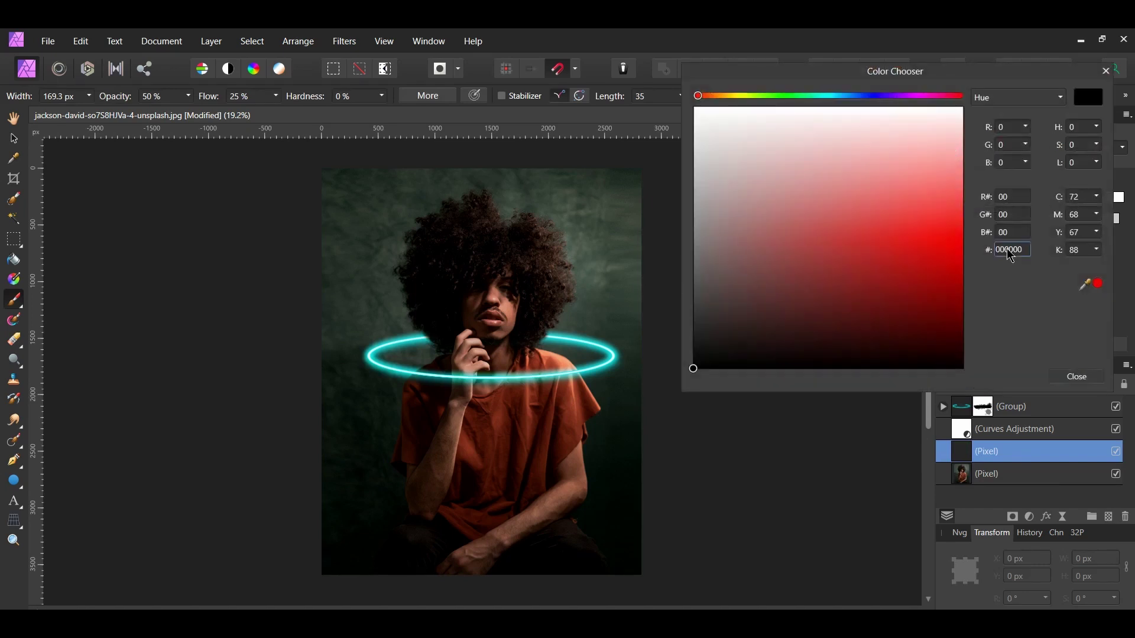
pyautogui.write('06E5E5')
pyautogui.press('Return')
pyautogui.click(1105, 71)
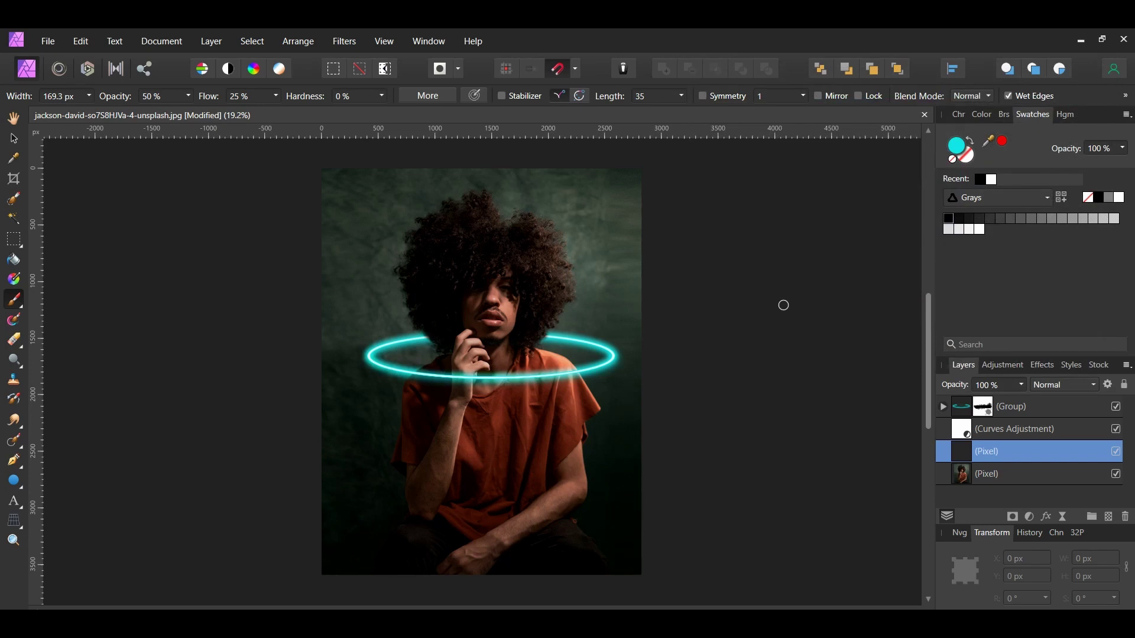
# - Paint cyan light over the man's shoulders and the upper shirt around the ring, varying the brush size up to 240.5 px
pyautogui.press(']')
pyautogui.press(']')
pyautogui.press(']')
pyautogui.moveTo(540, 356); pyautogui.dragTo(558, 368)
pyautogui.press('[')
pyautogui.press('[')
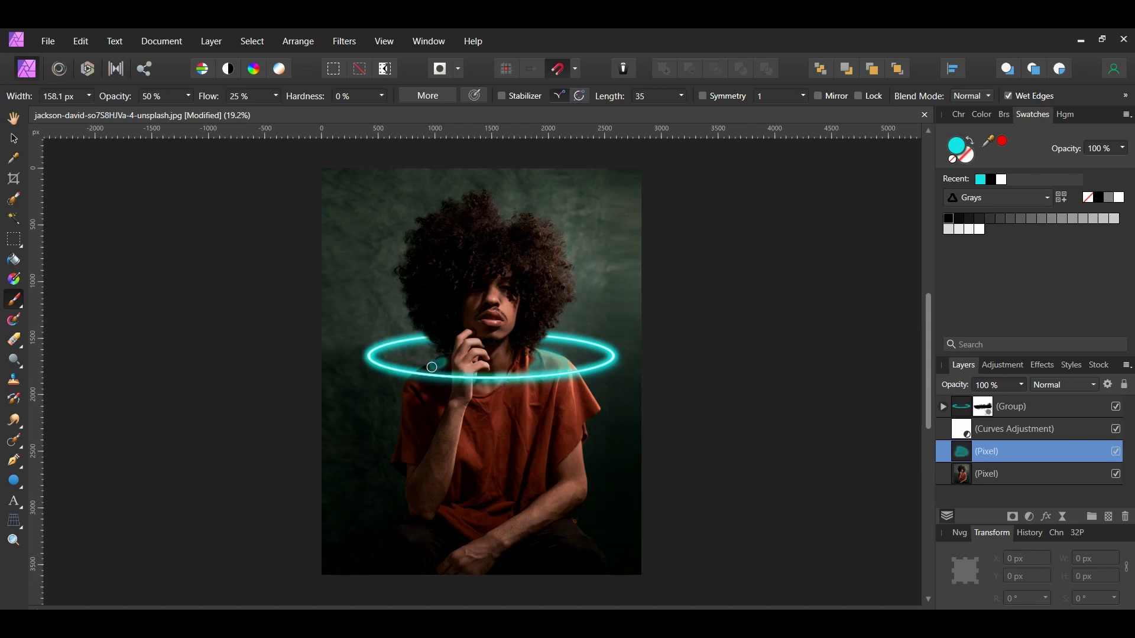
pyautogui.press(']')
pyautogui.press(']')
pyautogui.moveTo(419, 385); pyautogui.dragTo(576, 387)
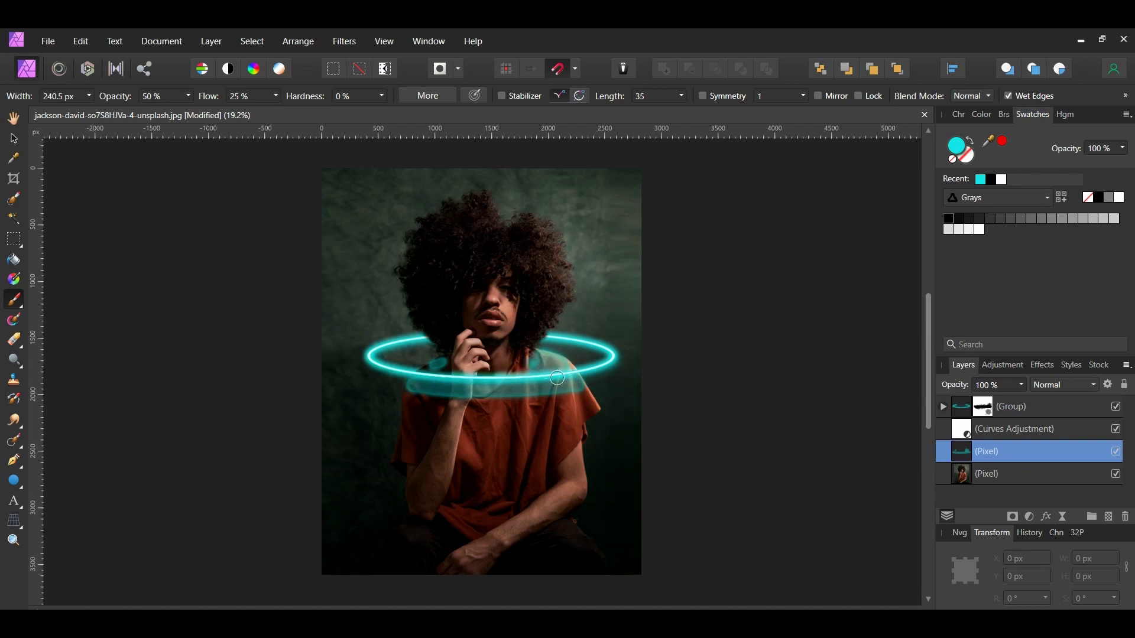
# - Apply a Gaussian Blur with a 60 px radius to the painted cyan layer
pyautogui.click(350, 44)
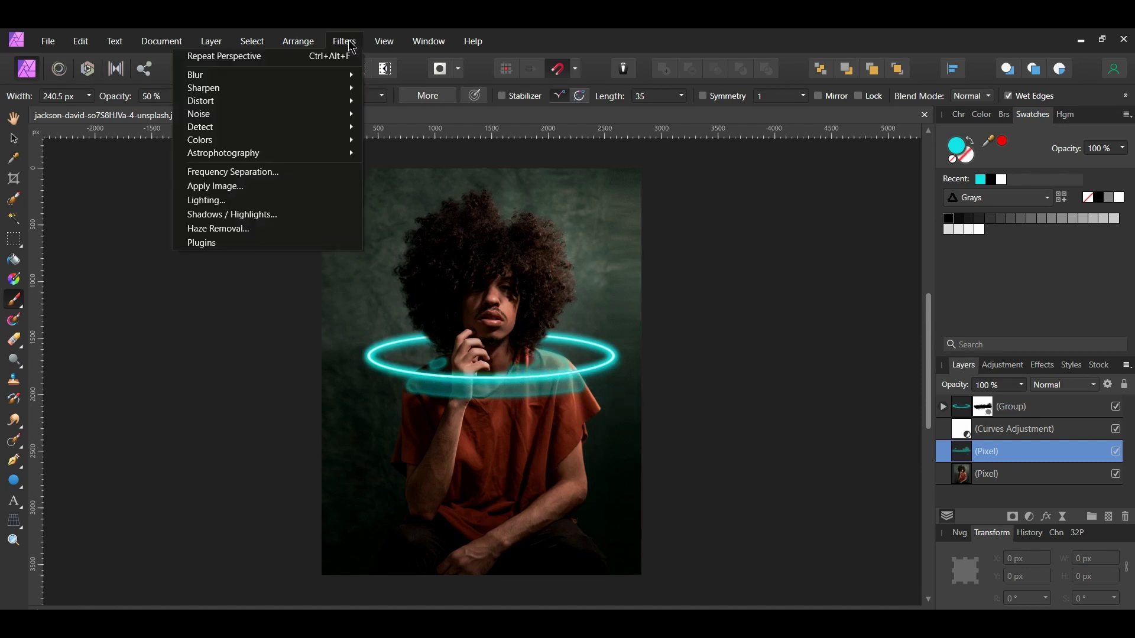
pyautogui.moveTo(201, 75)
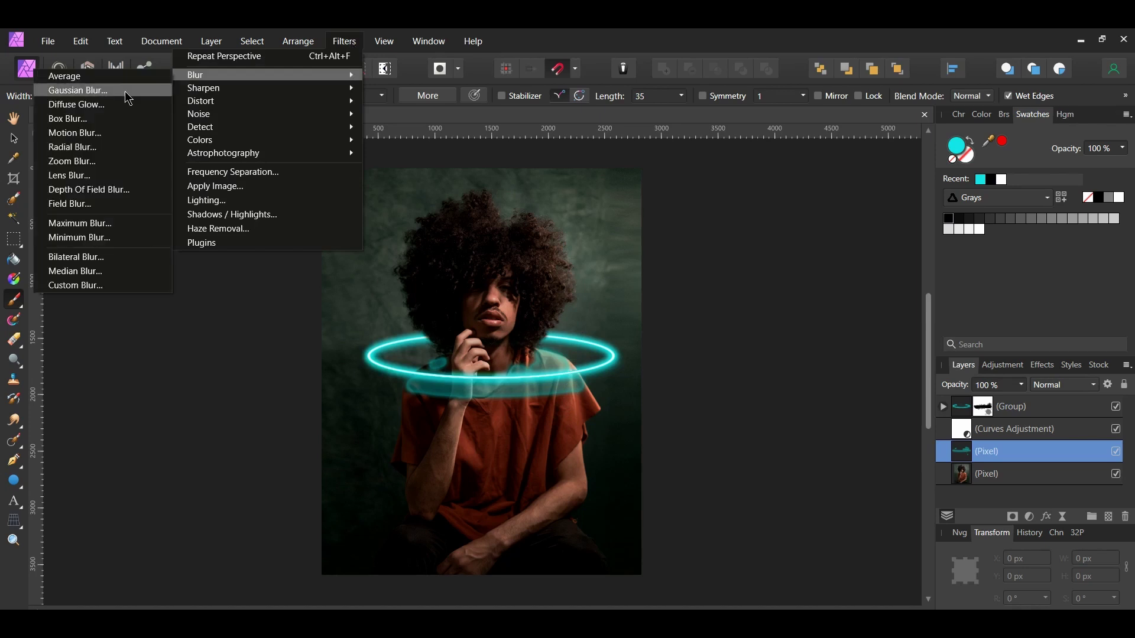
pyautogui.click(126, 90)
pyautogui.click(871, 548)
pyautogui.write('60')
pyautogui.press('Return')
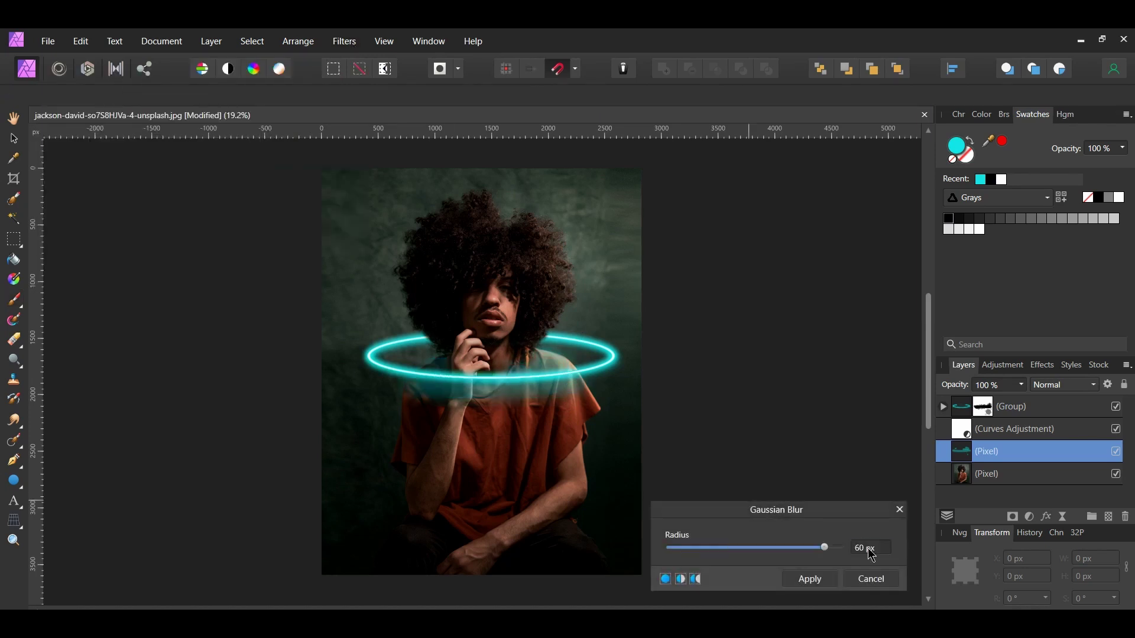
pyautogui.click(818, 580)
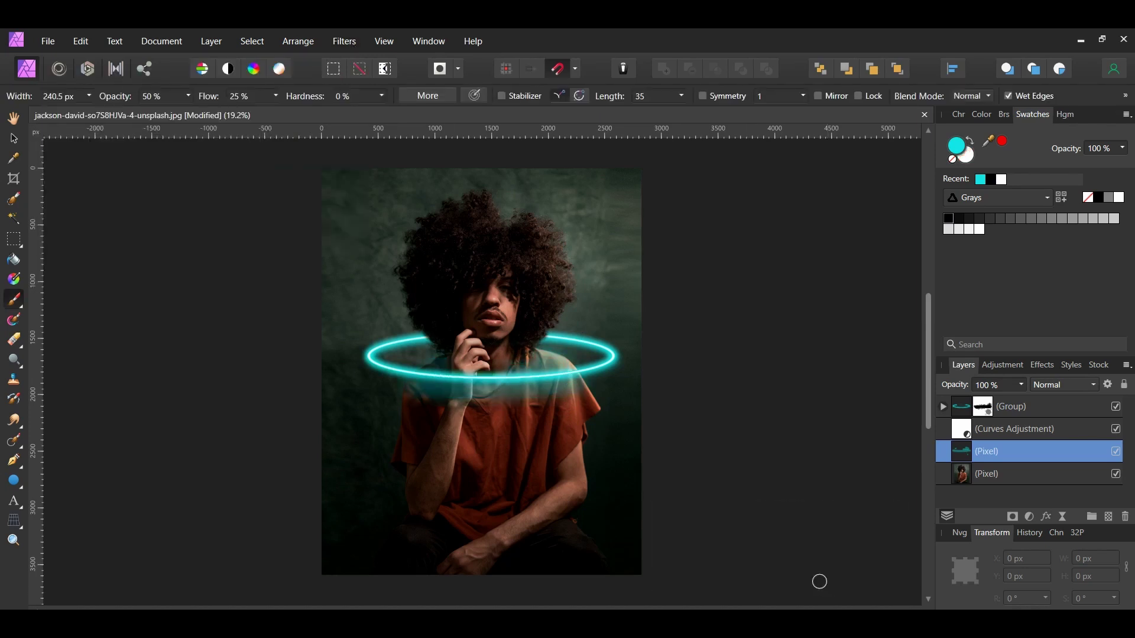
# - Lower the blurred cyan layer's opacity to 70 %, compare the image with and without it, and deselect the layer
pyautogui.click(1020, 385)
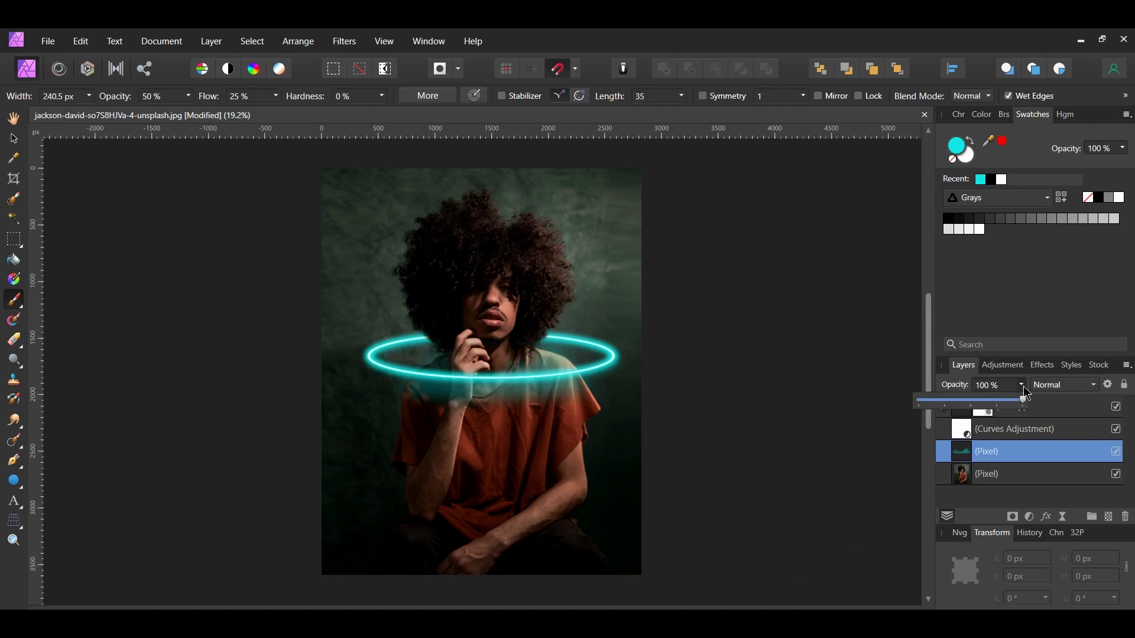
pyautogui.moveTo(1026, 400); pyautogui.dragTo(990, 402)
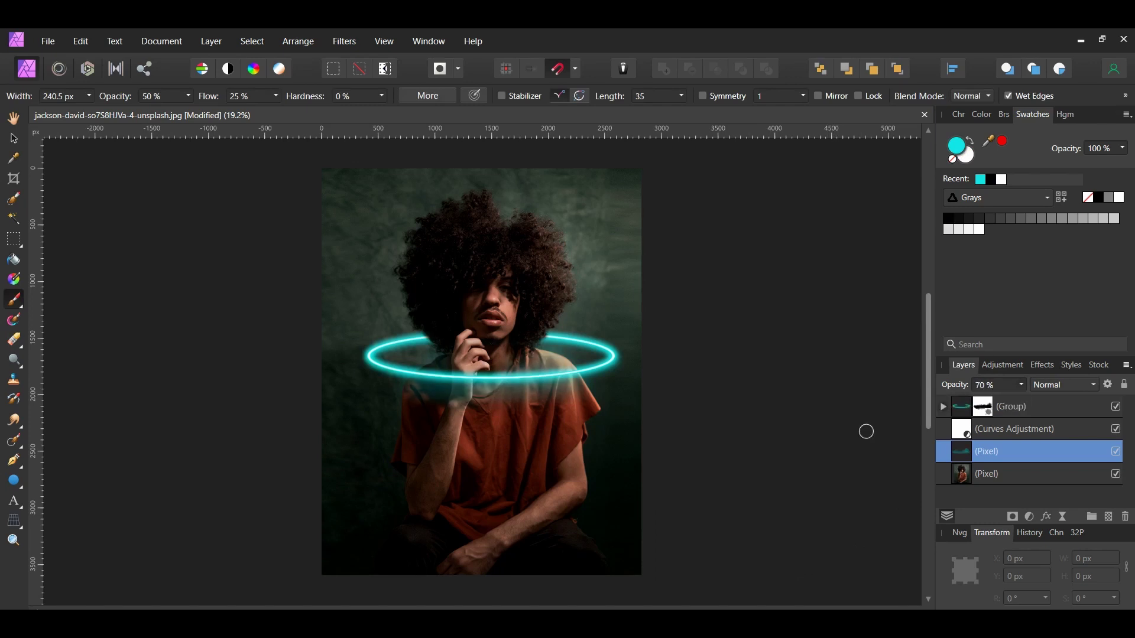
pyautogui.click(1116, 452)
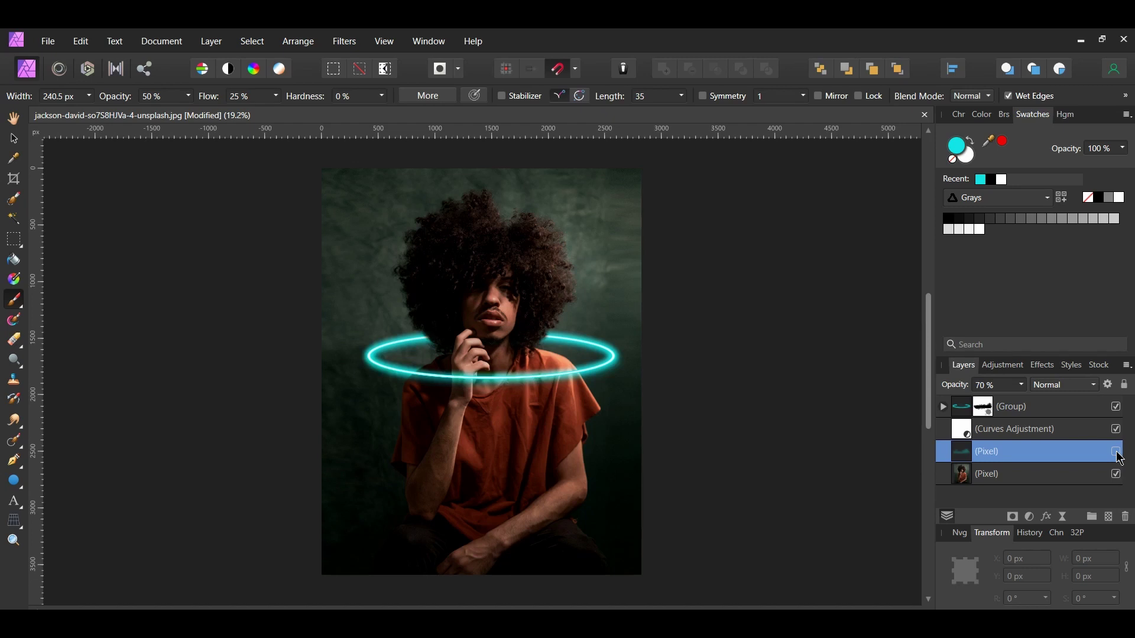
pyautogui.click(1116, 452)
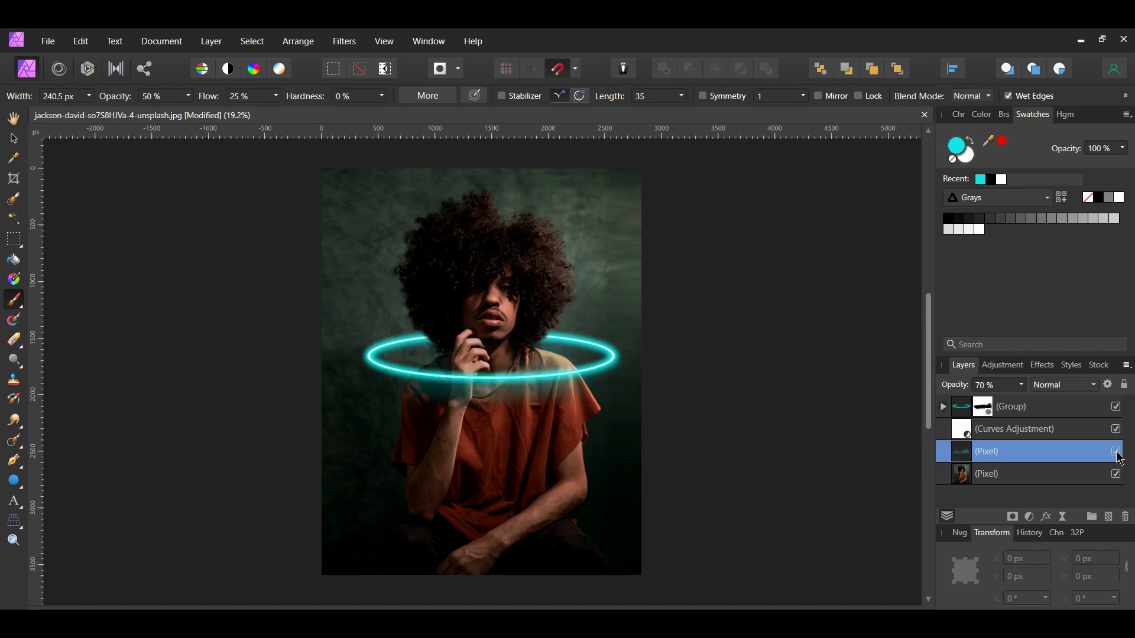
pyautogui.press('v')
pyautogui.click(845, 407)
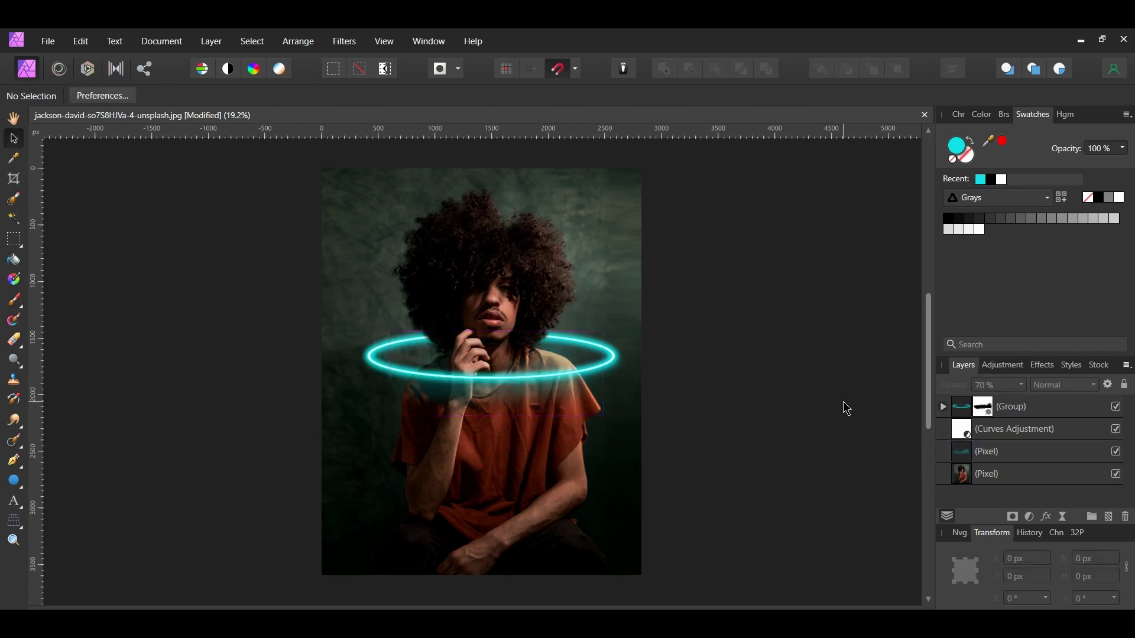
# - Add an HSL adjustment and set the cyan range to hue shift -5°, saturation 17 % and luminosity 20 %
pyautogui.click(1029, 518)
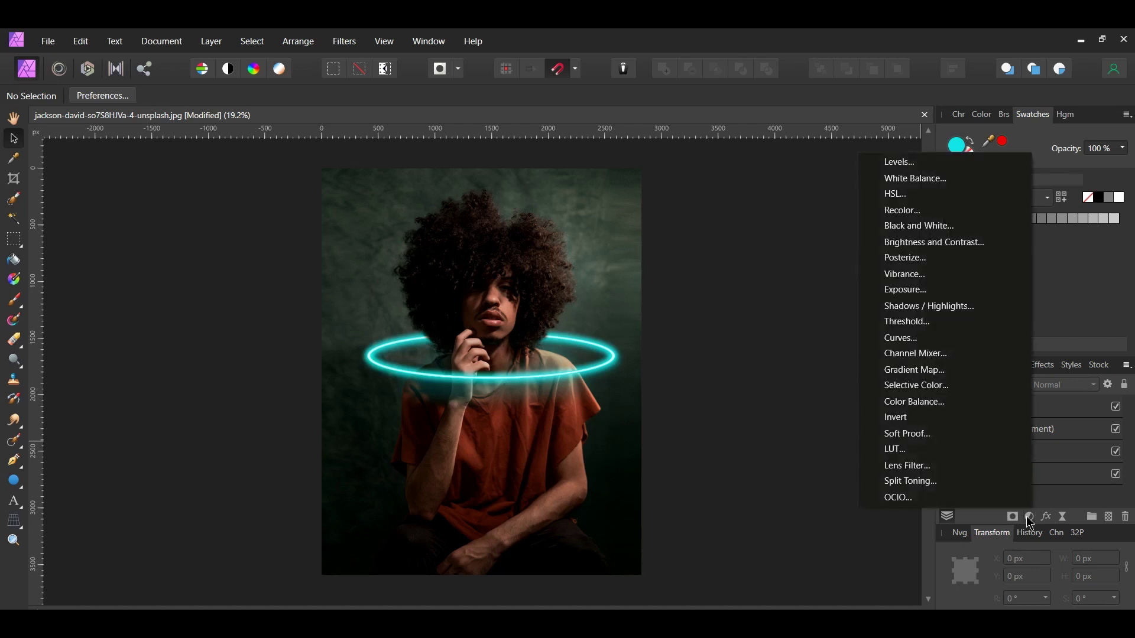
pyautogui.click(975, 195)
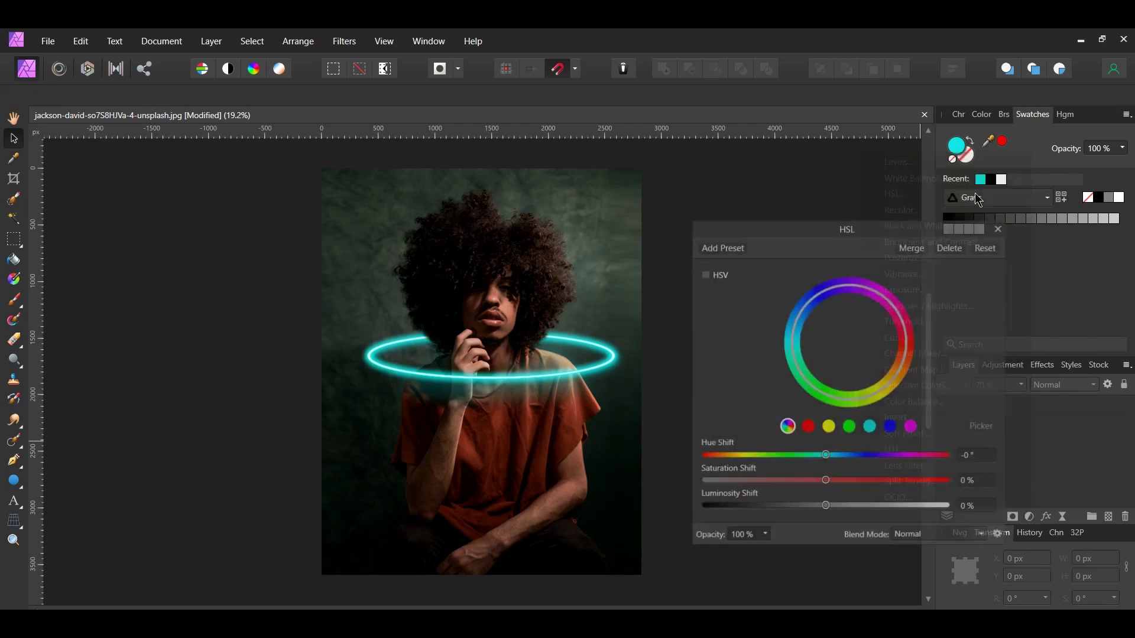
pyautogui.moveTo(863, 232); pyautogui.dragTo(795, 152)
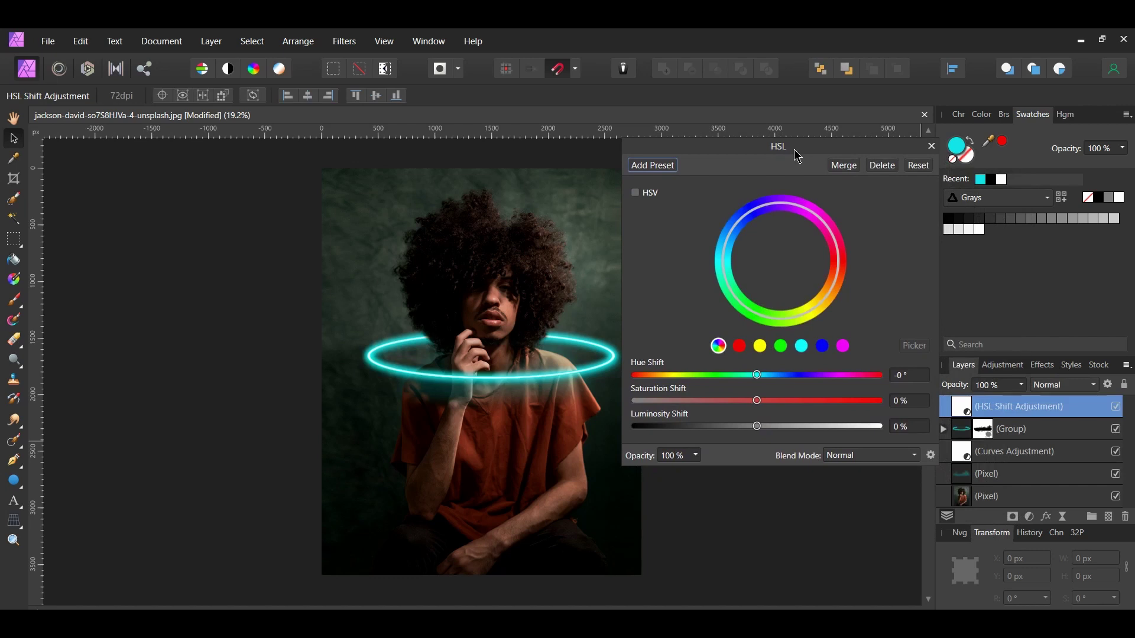
pyautogui.click(802, 348)
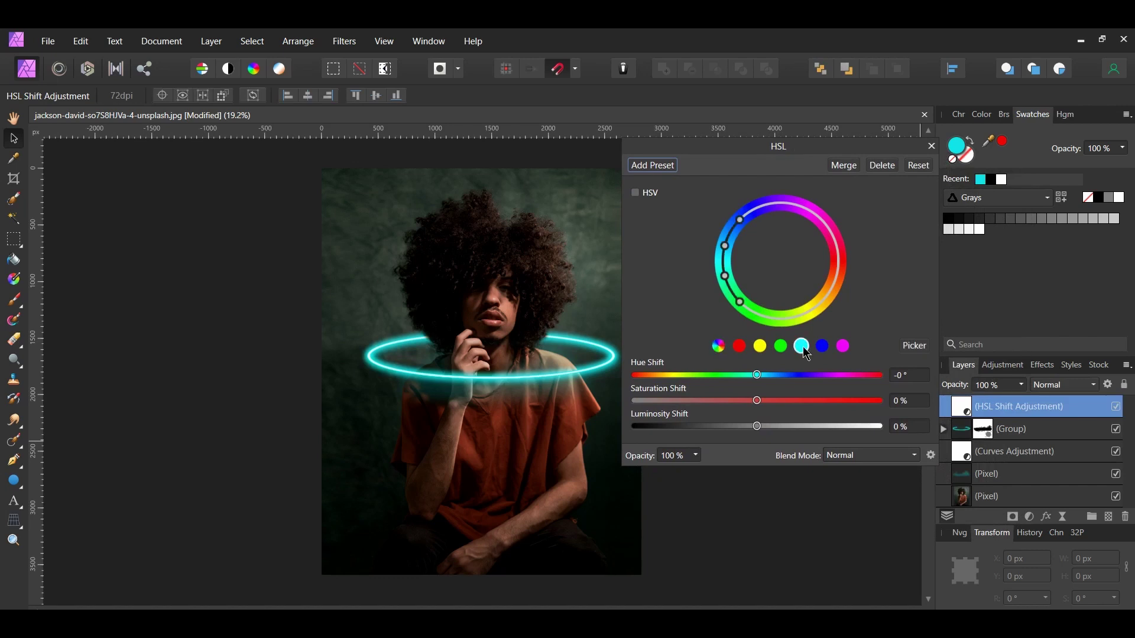
pyautogui.write('-5')
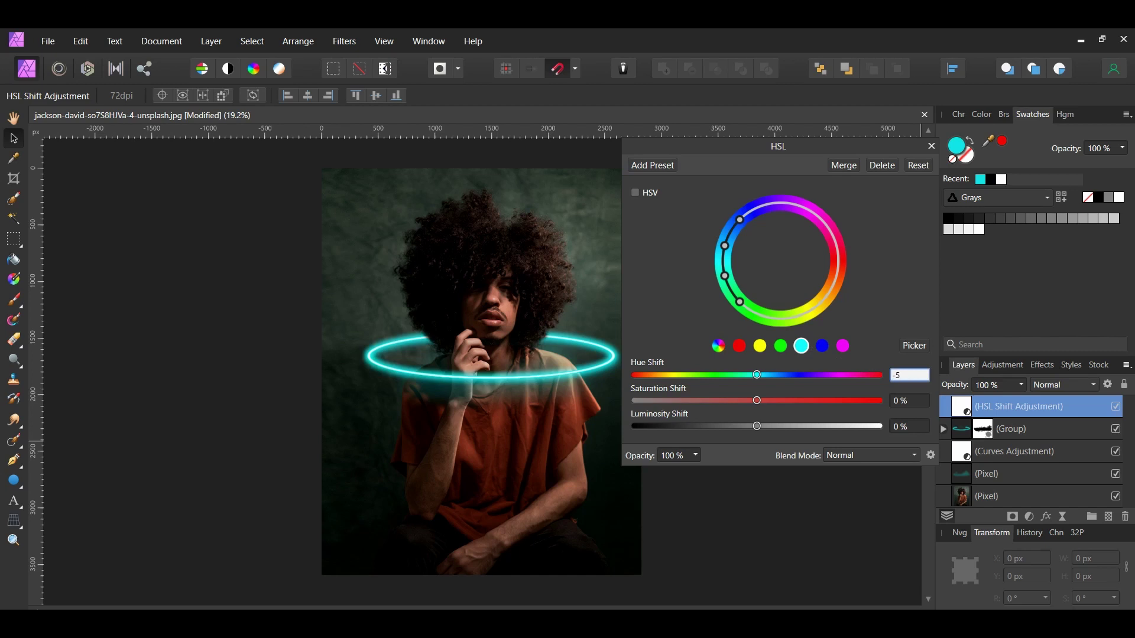
pyautogui.press('Return')
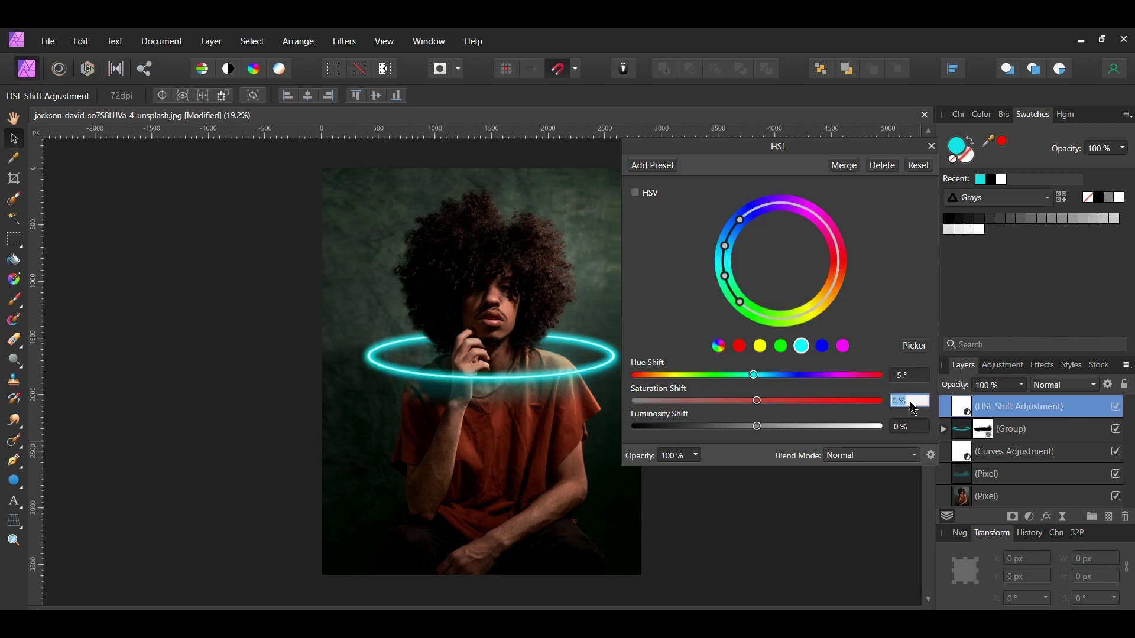
pyautogui.write('17')
pyautogui.press('Return')
pyautogui.click(908, 426)
pyautogui.write('20')
pyautogui.press('Return')
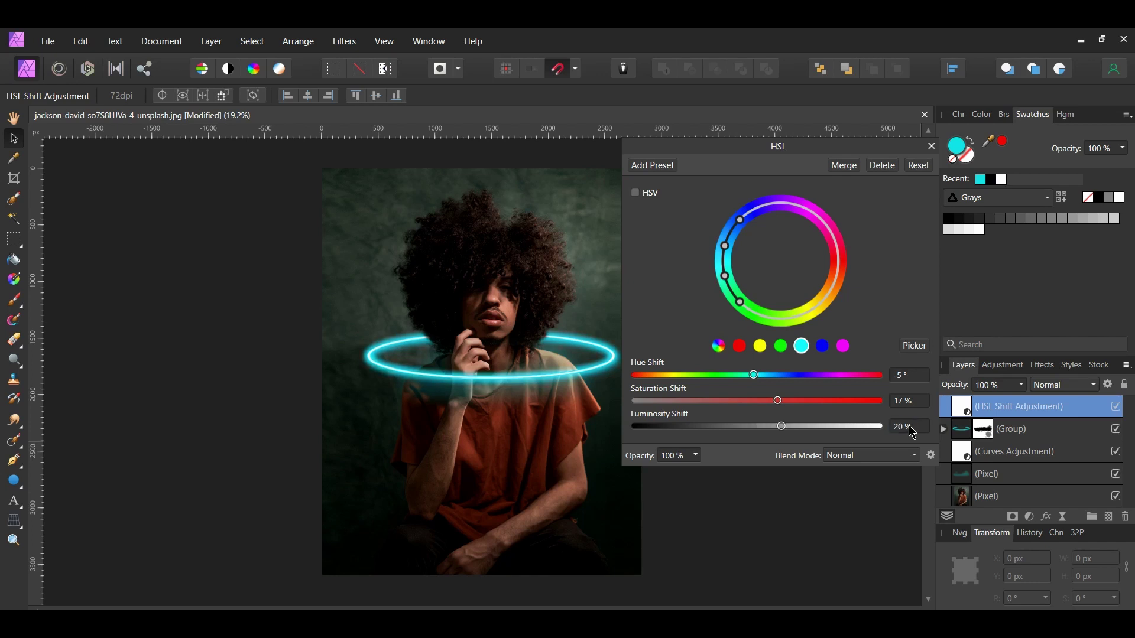
# - Set the HSL adjustment's green range to hue shift 8°, saturation 21 % and luminosity 10 %, and close its settings
pyautogui.click(780, 349)
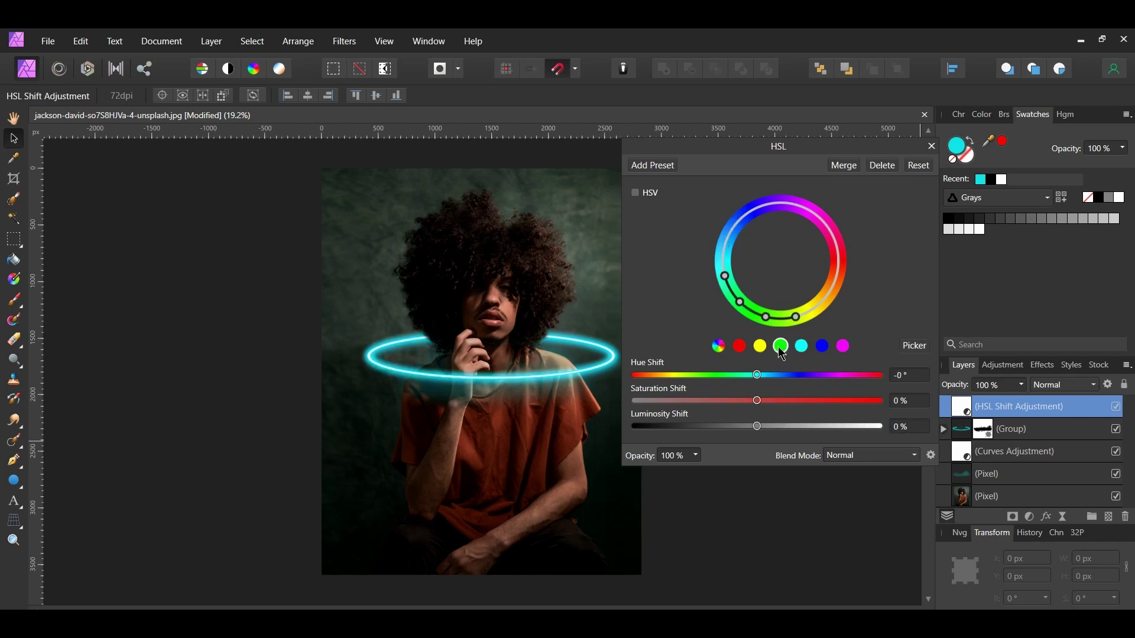
pyautogui.click(918, 376)
pyautogui.write('8')
pyautogui.press('Return')
pyautogui.click(907, 401)
pyautogui.write('21')
pyautogui.press('Return')
pyautogui.click(912, 429)
pyautogui.write('10')
pyautogui.press('Return')
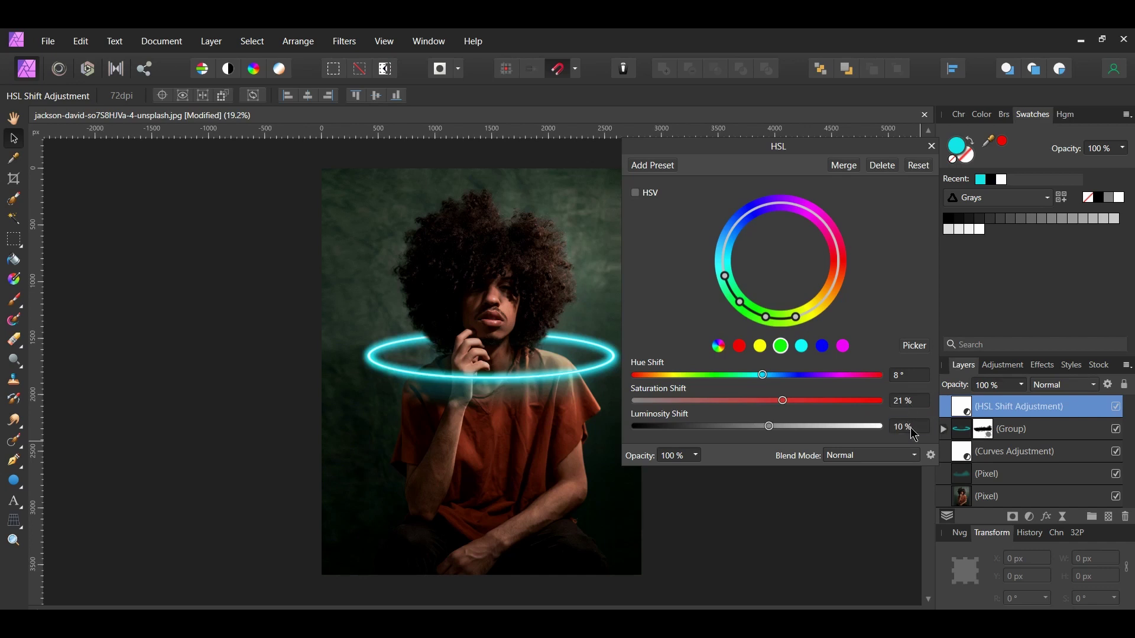
pyautogui.click(930, 146)
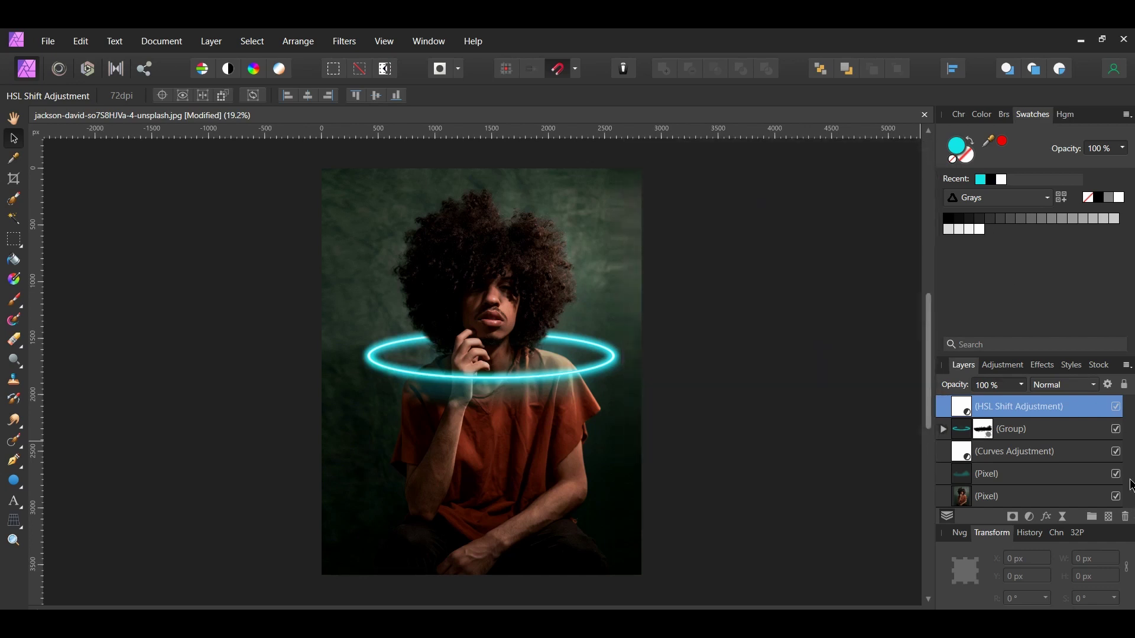
# - Add a Recolor adjustment above the HSL adjustment with a hue of 180°
pyautogui.click(1030, 517)
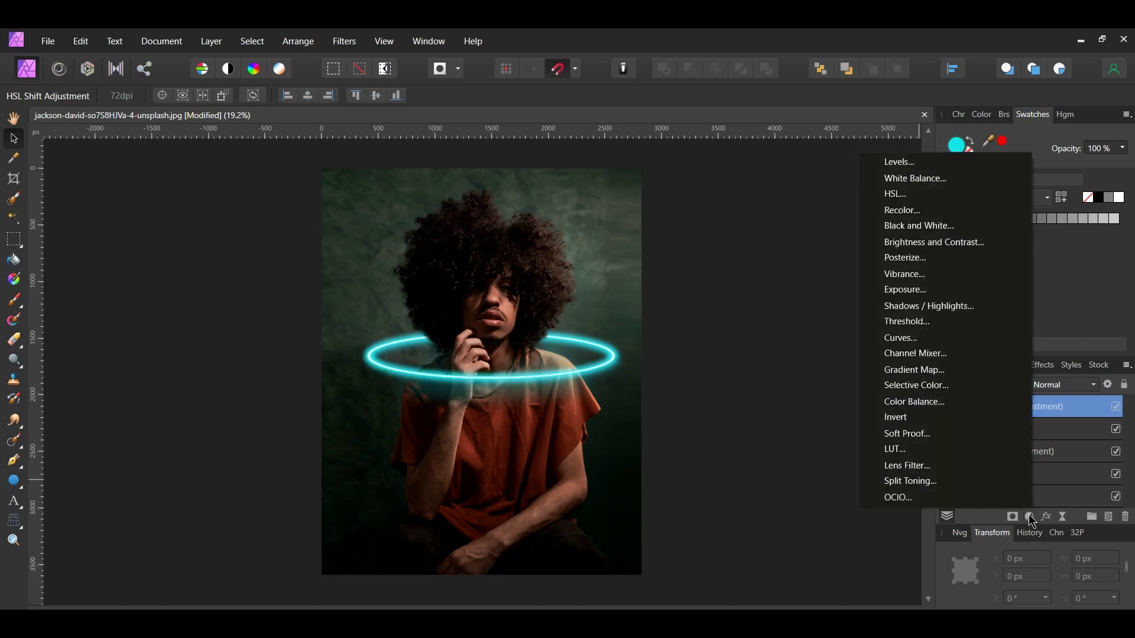
pyautogui.click(993, 211)
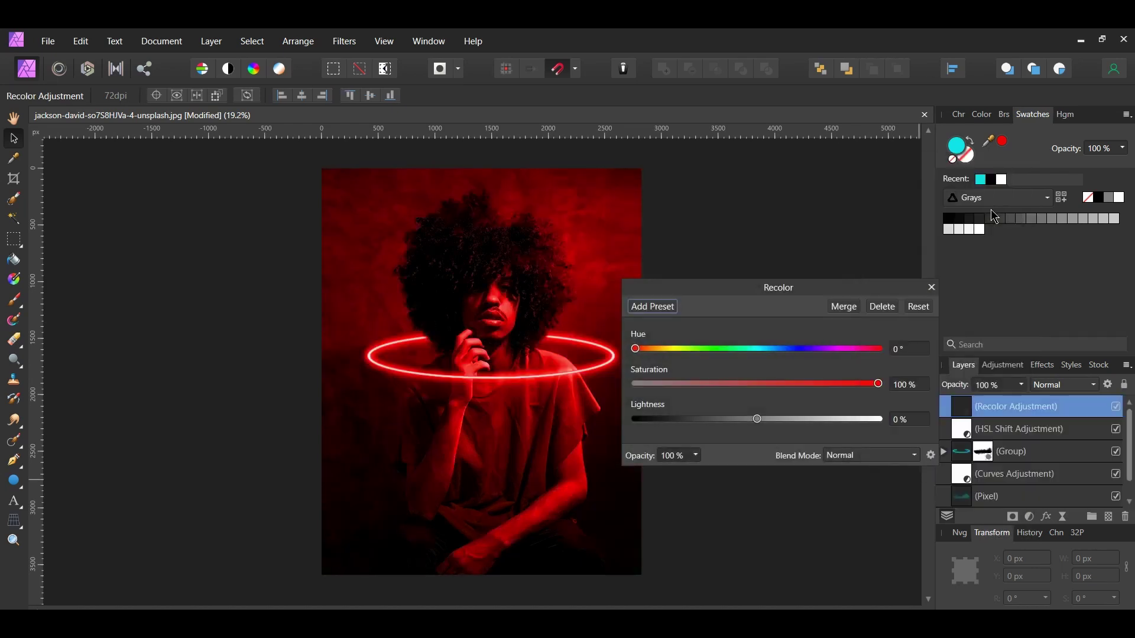
pyautogui.click(913, 353)
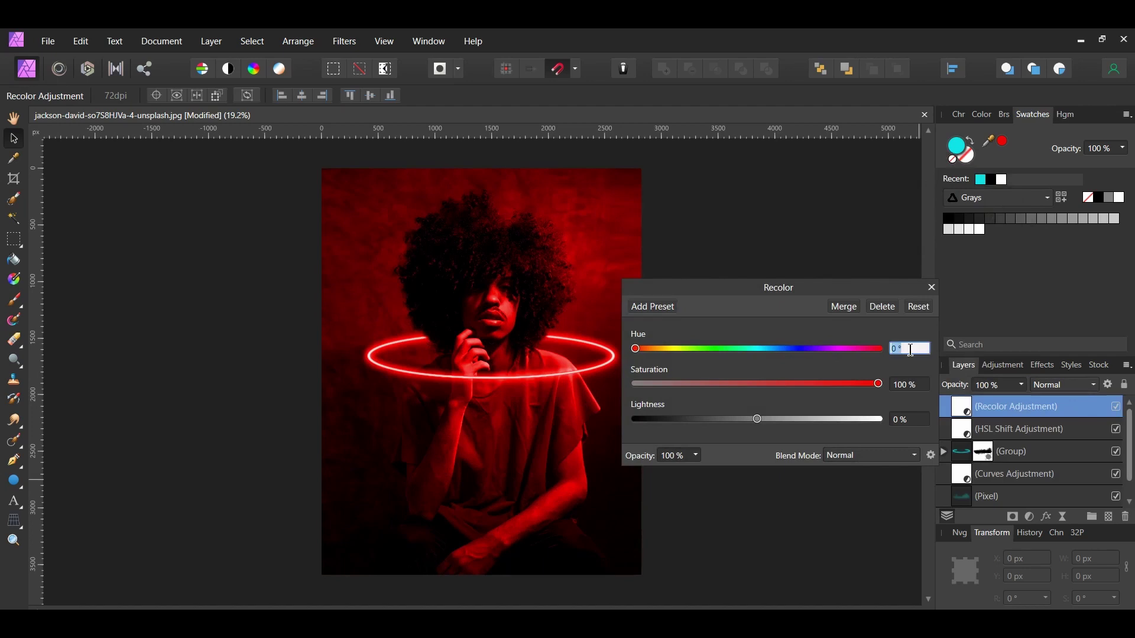
pyautogui.write('180')
pyautogui.press('Return')
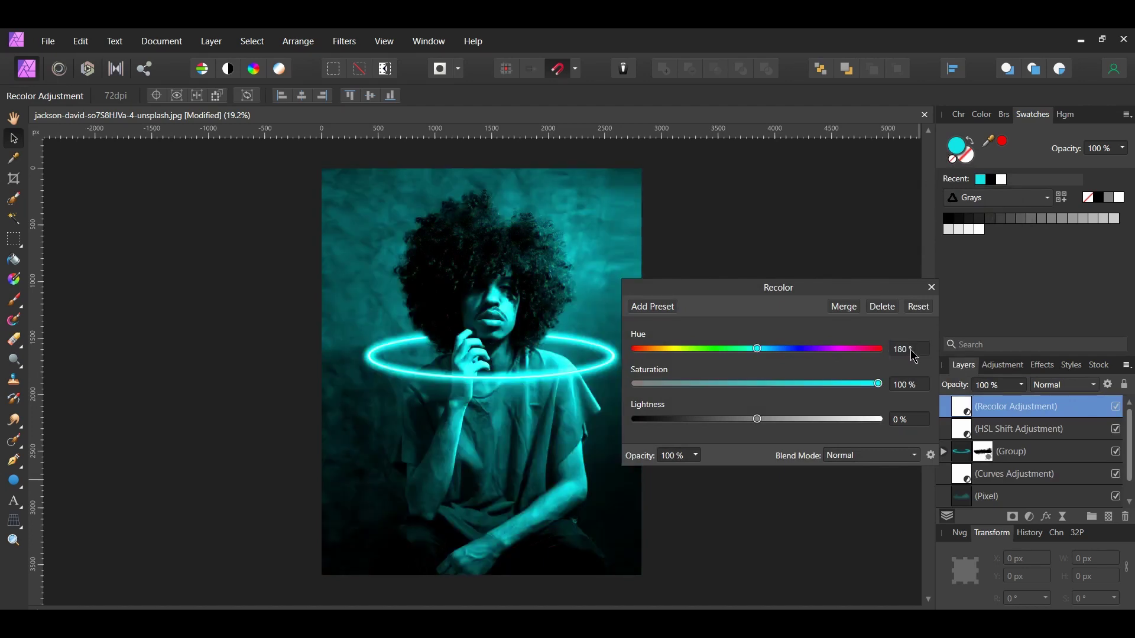
# - Set the Recolor adjustment's saturation to 60 % and lightness to -10 %, compare the image with and without it, and deselect the layer
pyautogui.click(910, 387)
pyautogui.write('60')
pyautogui.press('Return')
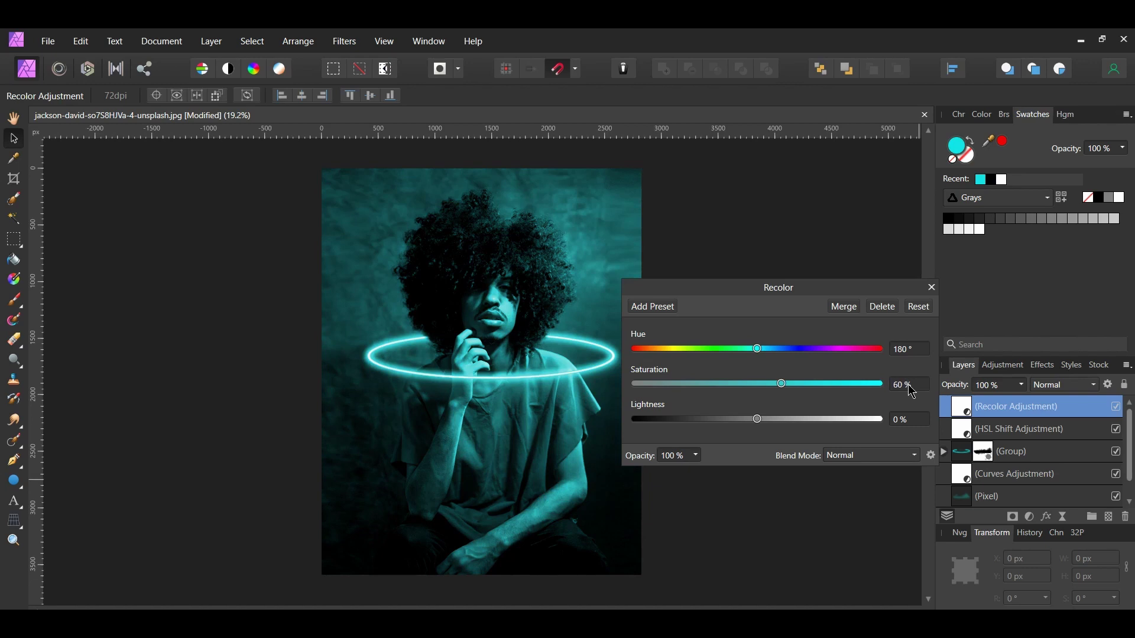
pyautogui.click(910, 421)
pyautogui.write('-10')
pyautogui.press('Return')
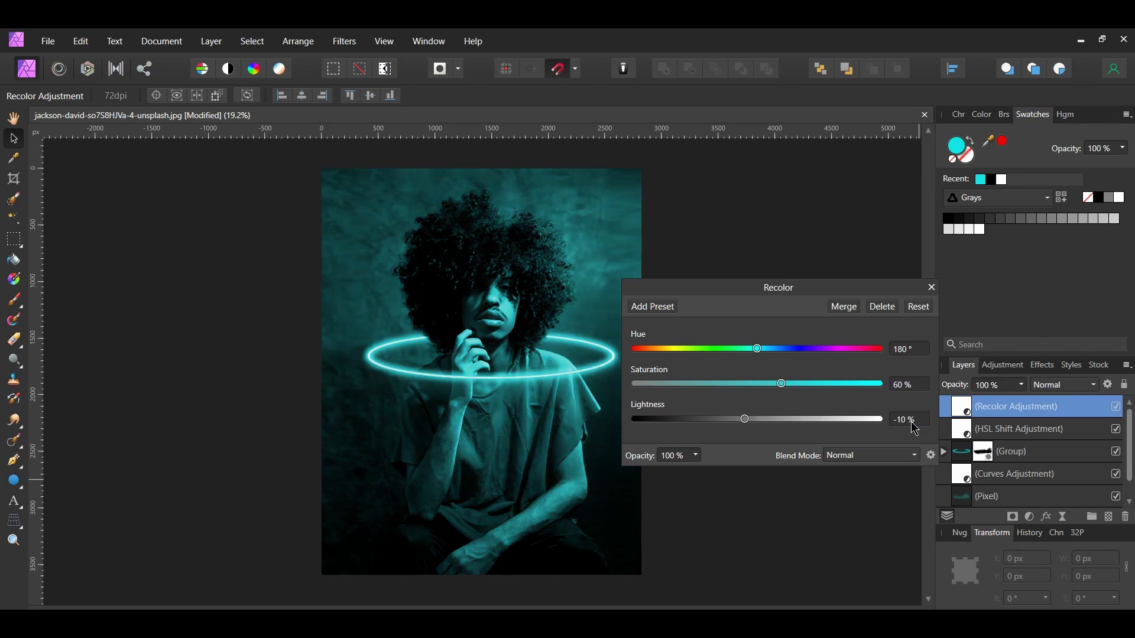
pyautogui.click(932, 288)
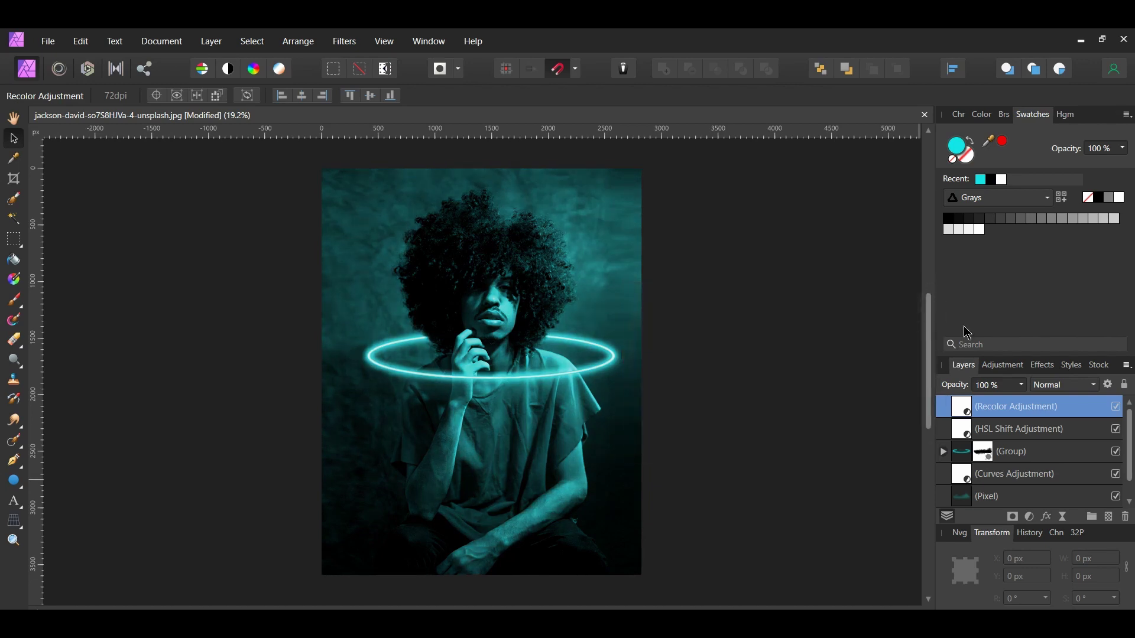
pyautogui.click(1116, 409)
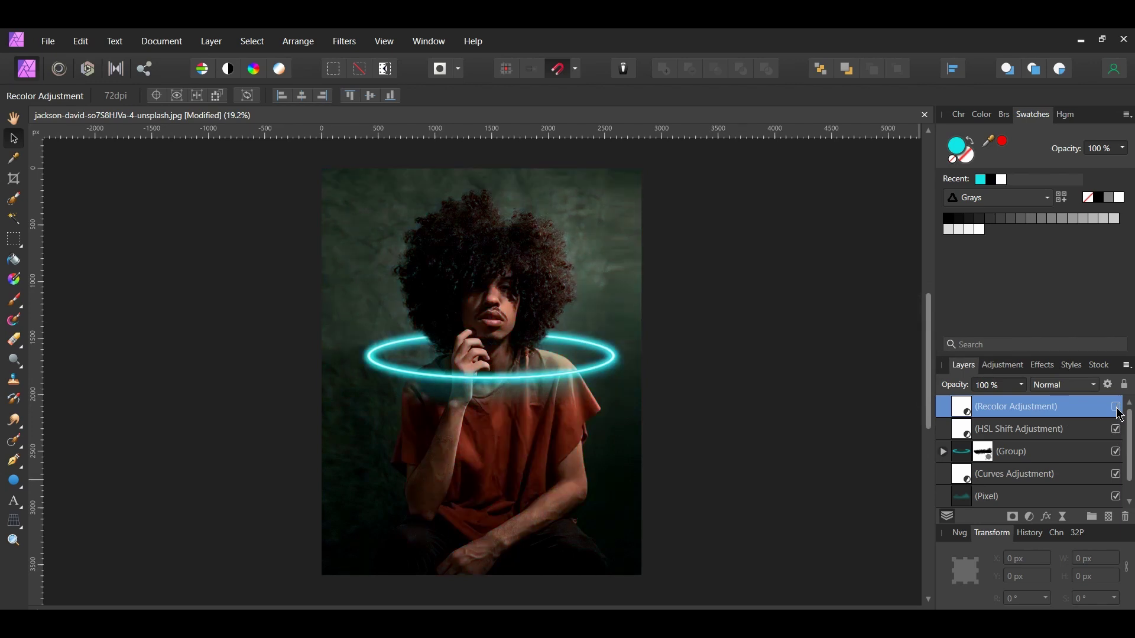
pyautogui.click(1116, 409)
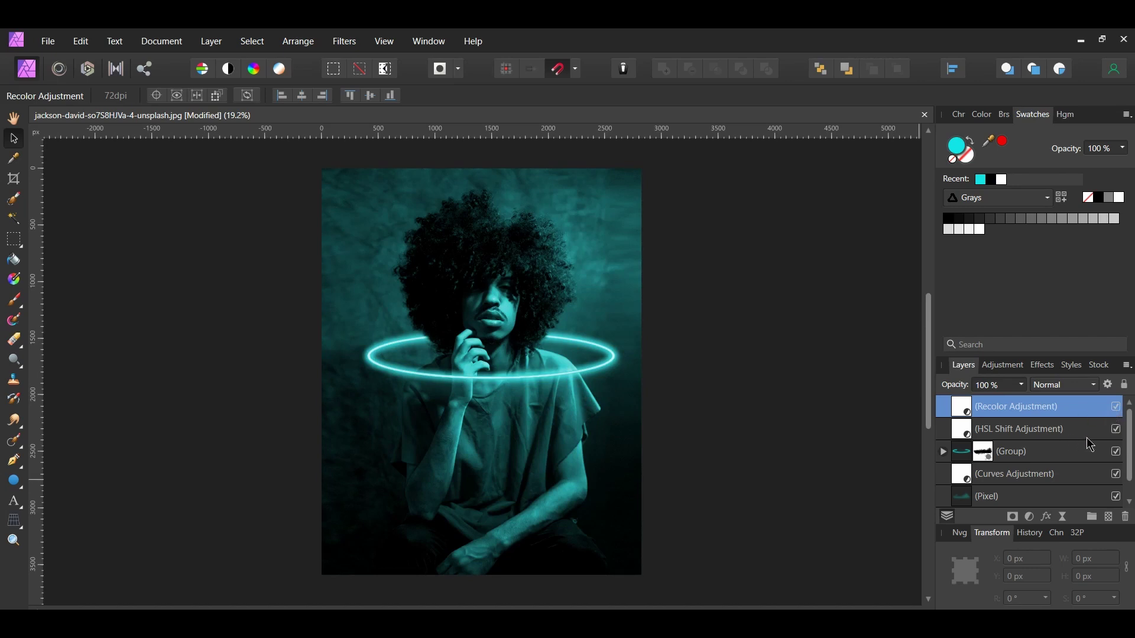
pyautogui.click(896, 439)
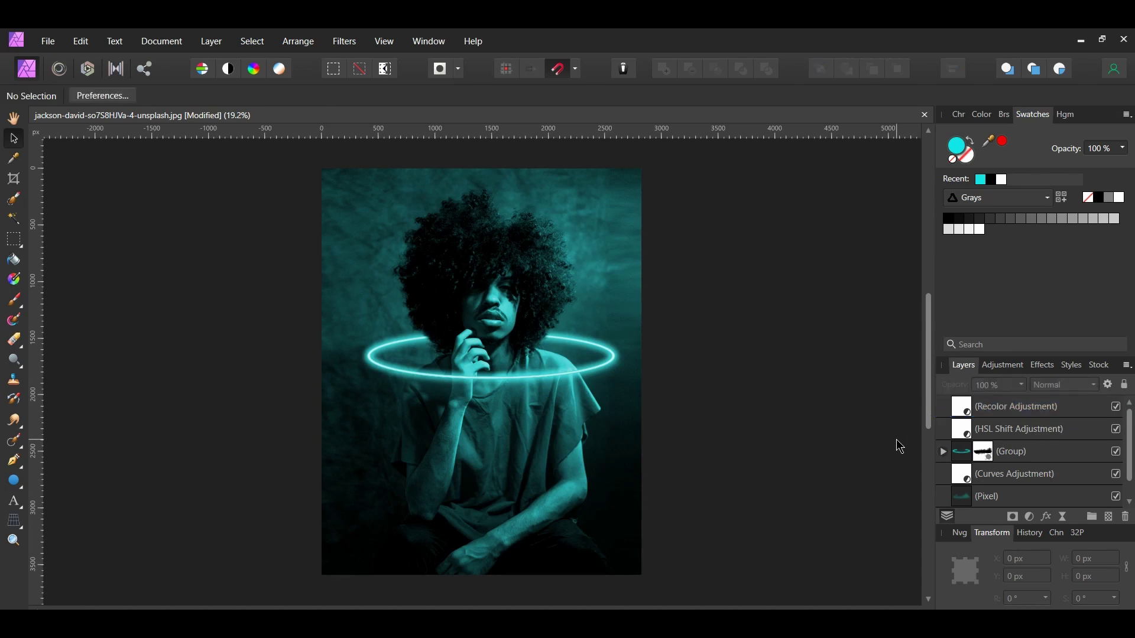
# - Add an empty pixel layer directly above the ring group and set the paint brush opacity to 100 %
pyautogui.click(1037, 462)
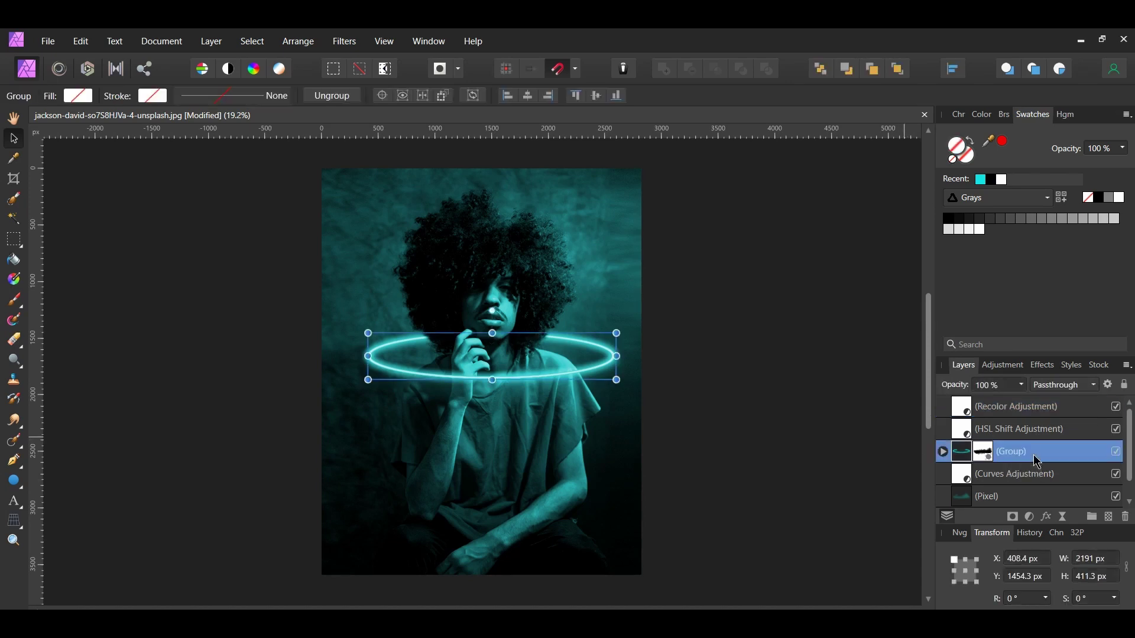
pyautogui.click(1109, 517)
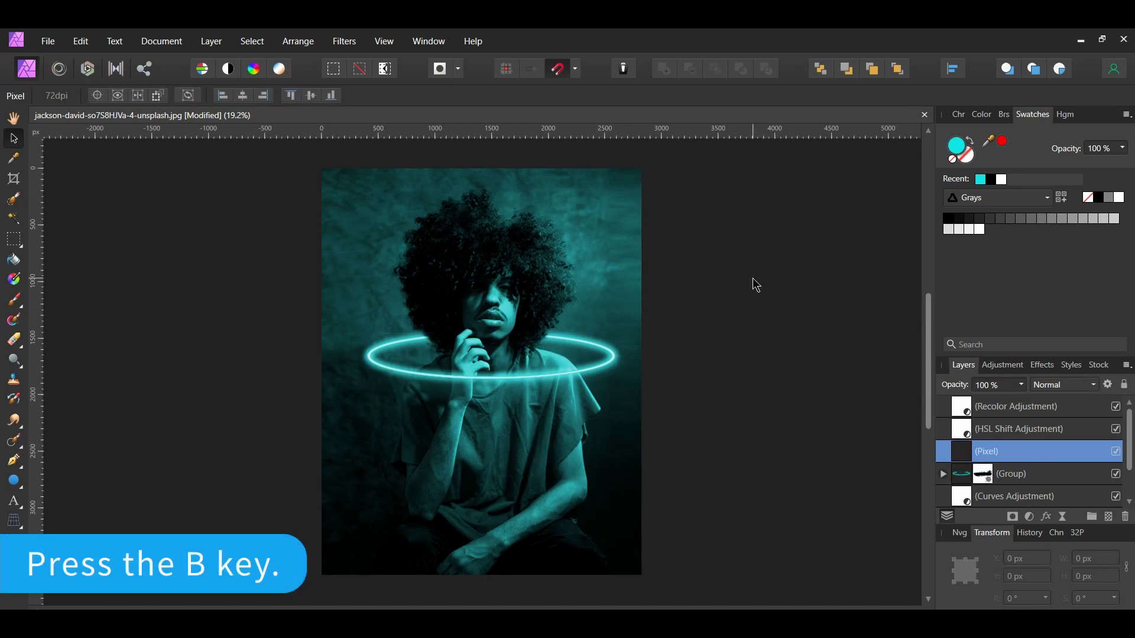
pyautogui.press('b')
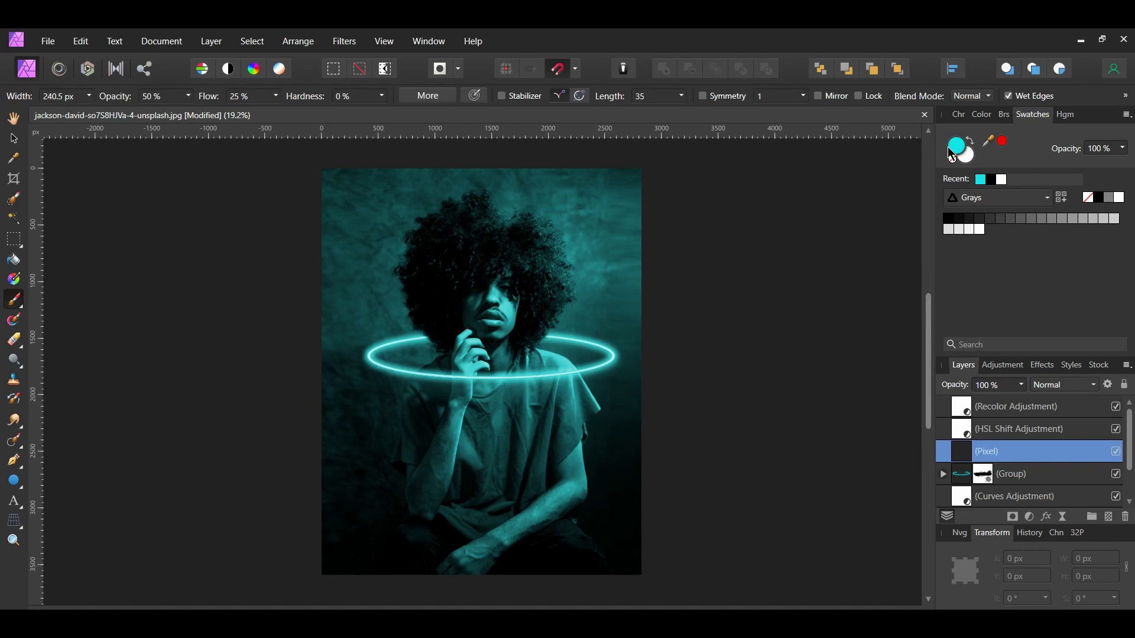
pyautogui.click(146, 96)
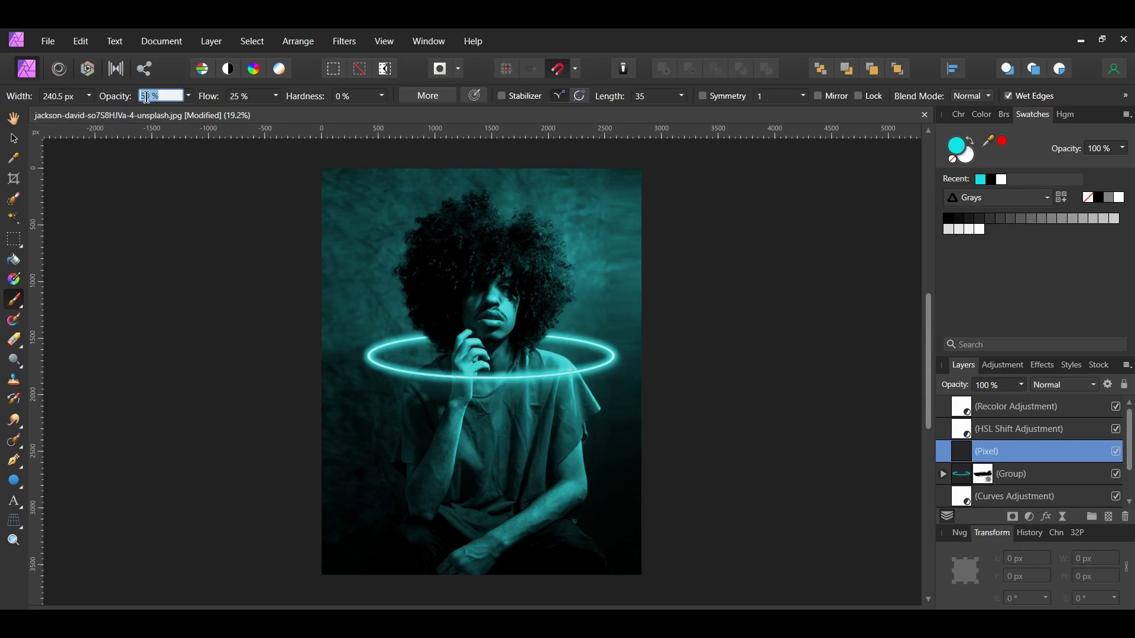
pyautogui.write('100')
pyautogui.press('Return')
# - Enlarge the brush to 3422.2 px and paint the whole canvas cyan on the new pixel layer
pyautogui.press(']')
pyautogui.press(']')
pyautogui.press(']')
pyautogui.press(']')
pyautogui.press(']')
pyautogui.press(']')
pyautogui.press(']')
pyautogui.press(']')
pyautogui.press(']')
pyautogui.press(']')
pyautogui.press(']')
pyautogui.press(']')
pyautogui.press(']')
pyautogui.press(']')
pyautogui.press(']')
pyautogui.press(']')
pyautogui.press(']')
pyautogui.press(']')
pyautogui.press(']')
pyautogui.press(']')
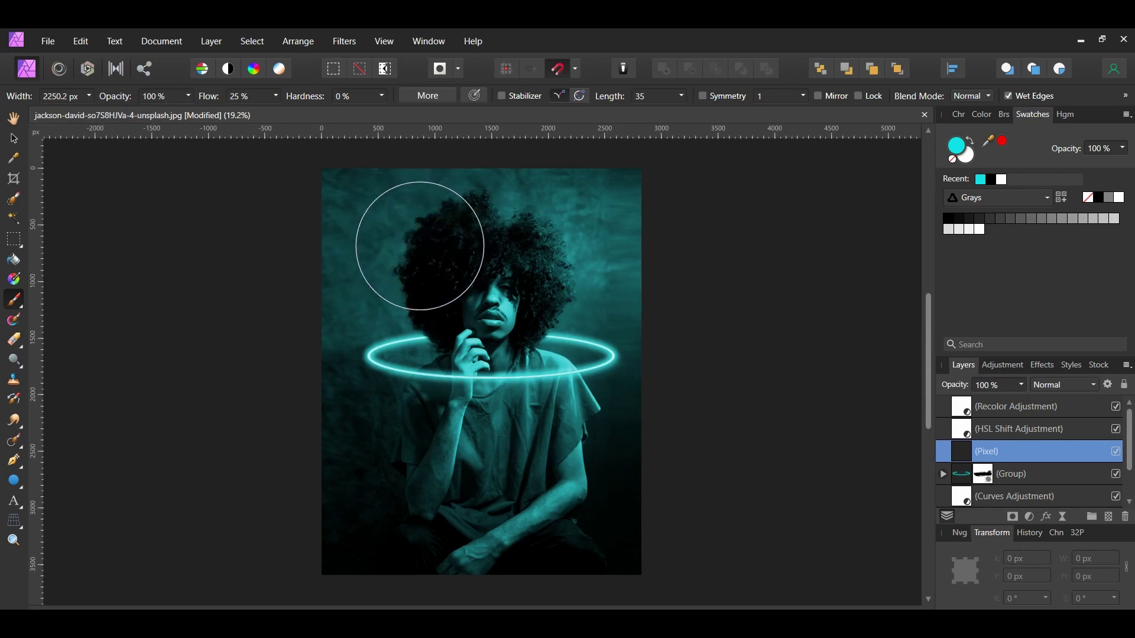
pyautogui.press(']')
pyautogui.press(']')
pyautogui.press(']')
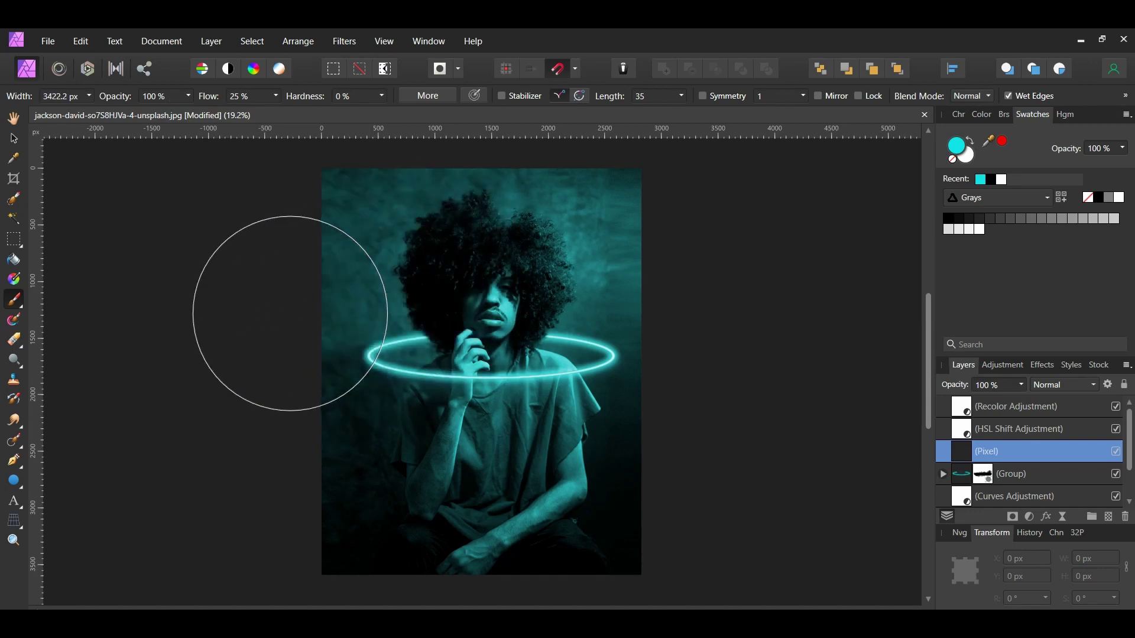
pyautogui.moveTo(307, 324)
pyautogui.mouseDown()
pyautogui.moveTo(325, 197)
pyautogui.moveTo(810, 228)
pyautogui.moveTo(607, 272)
pyautogui.moveTo(132, 324)
pyautogui.moveTo(775, 336)
pyautogui.moveTo(221, 448)
pyautogui.moveTo(793, 380)
pyautogui.mouseUp()
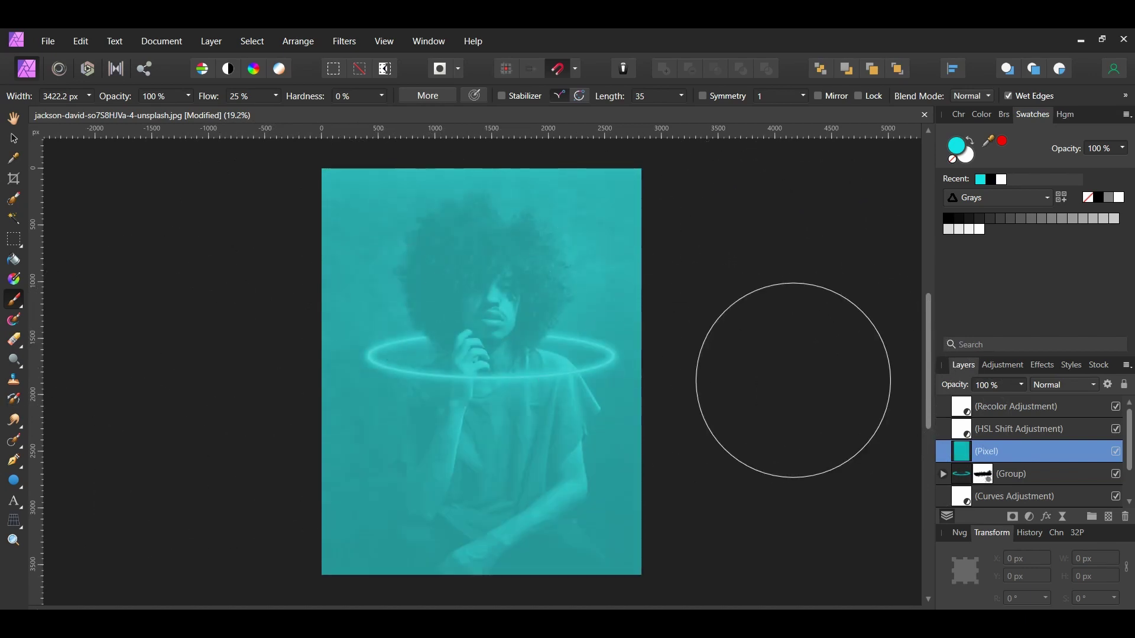
# - Add a mask to the cyan layer, paint black across it over the image with the large brush, and collapse the layer
pyautogui.click(1012, 517)
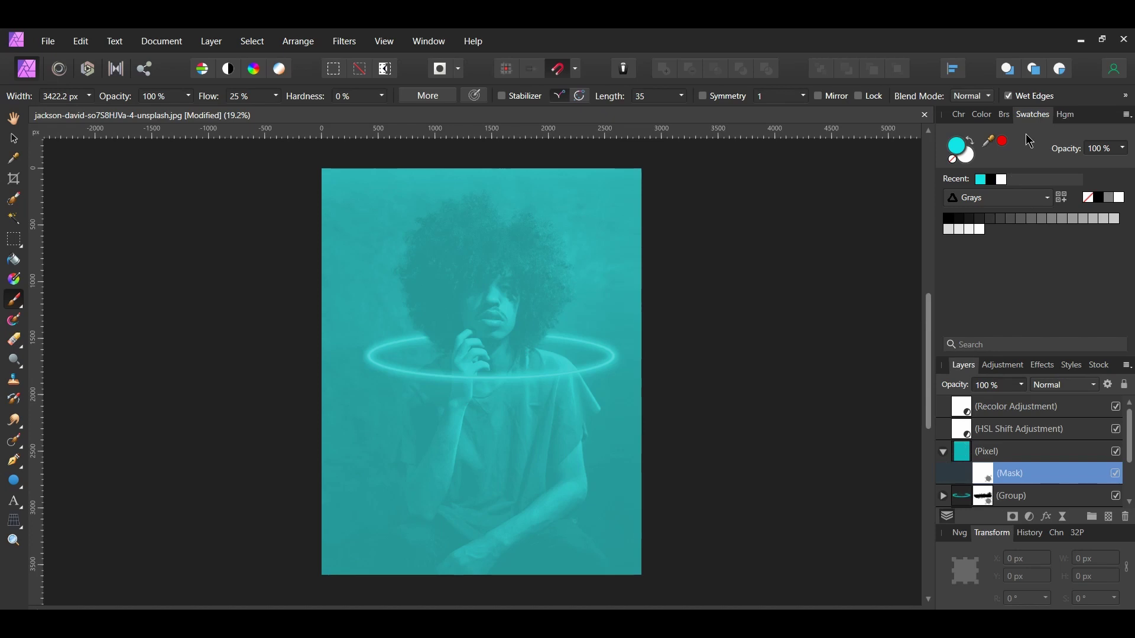
pyautogui.click(984, 181)
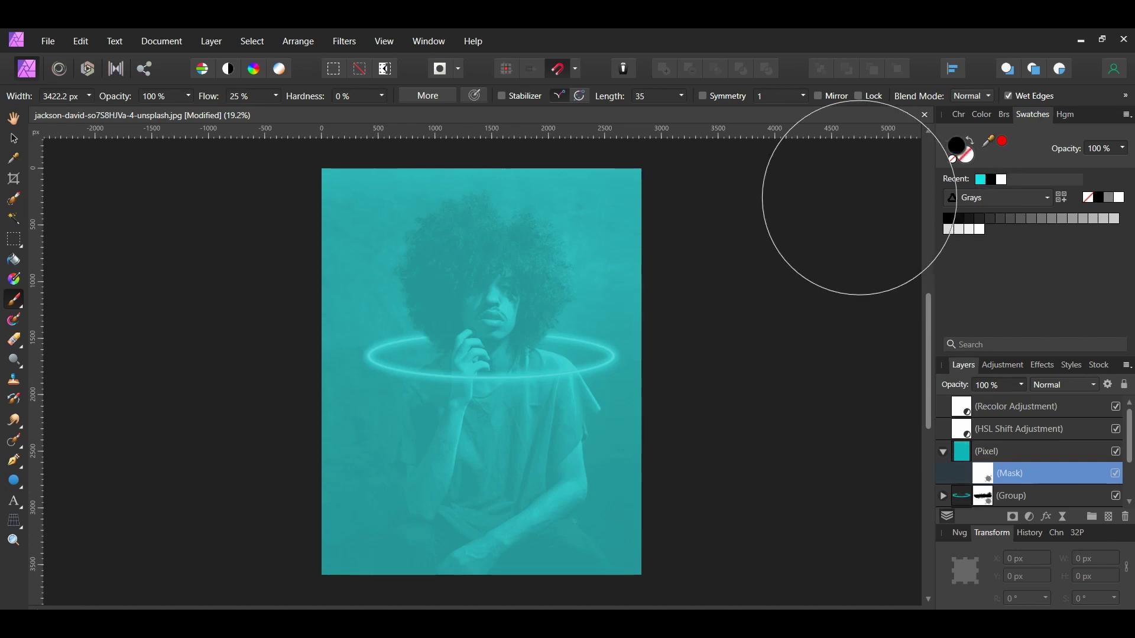
pyautogui.click(981, 477)
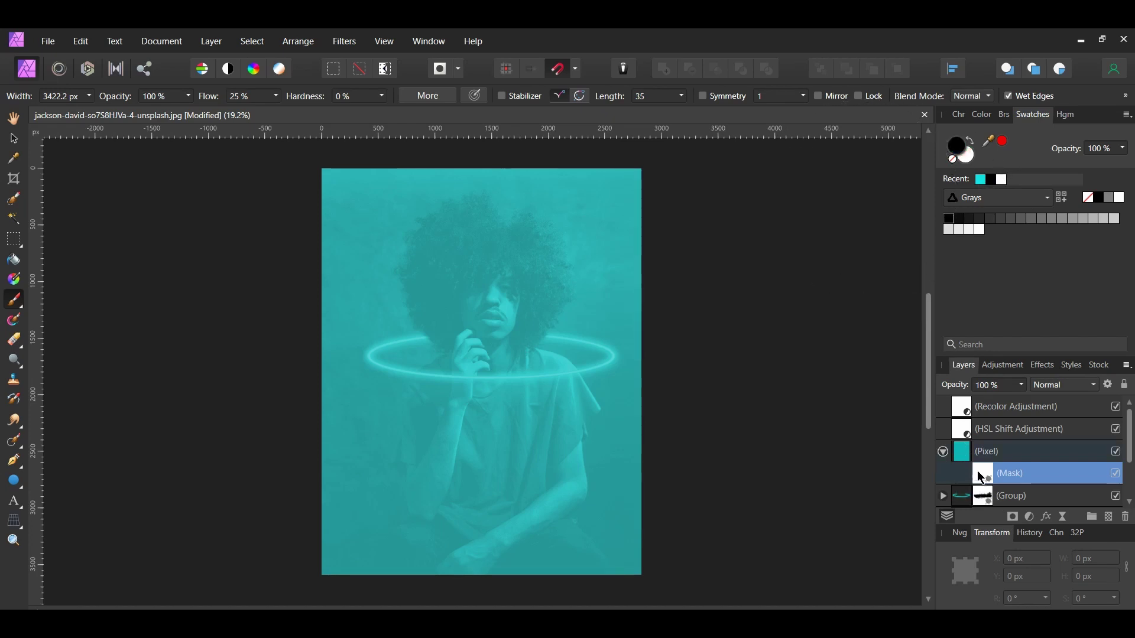
pyautogui.moveTo(201, 205)
pyautogui.mouseDown()
pyautogui.moveTo(378, 212)
pyautogui.moveTo(831, 291)
pyautogui.moveTo(789, 330)
pyautogui.moveTo(295, 351)
pyautogui.moveTo(128, 429)
pyautogui.moveTo(295, 483)
pyautogui.moveTo(525, 512)
pyautogui.moveTo(744, 566)
pyautogui.moveTo(774, 582)
pyautogui.mouseUp()
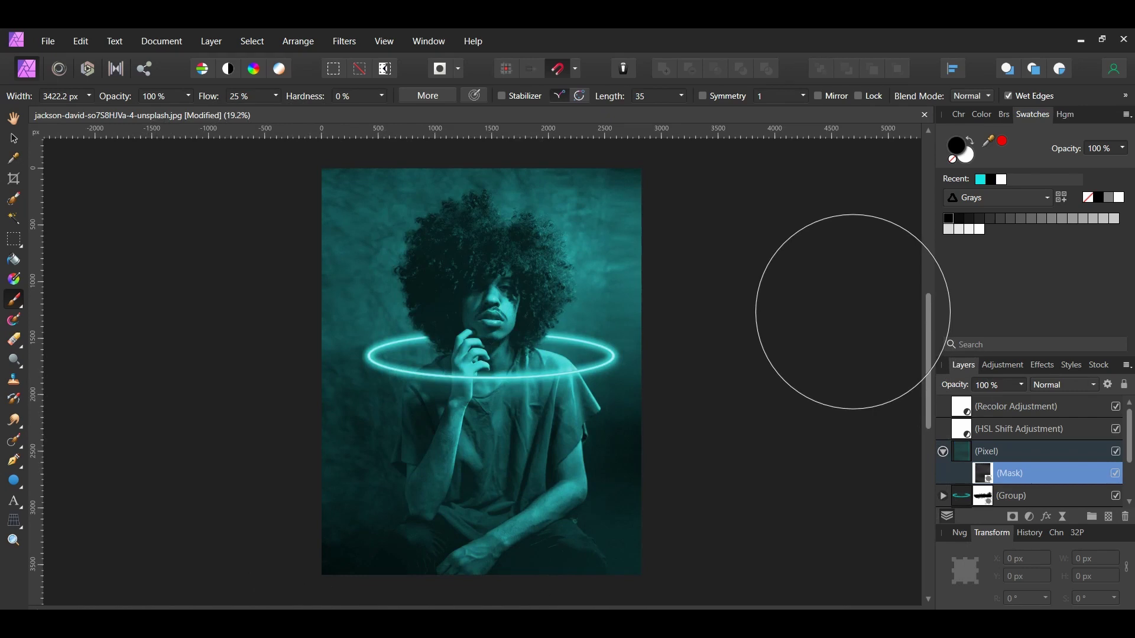
pyautogui.press('v')
pyautogui.click(942, 452)
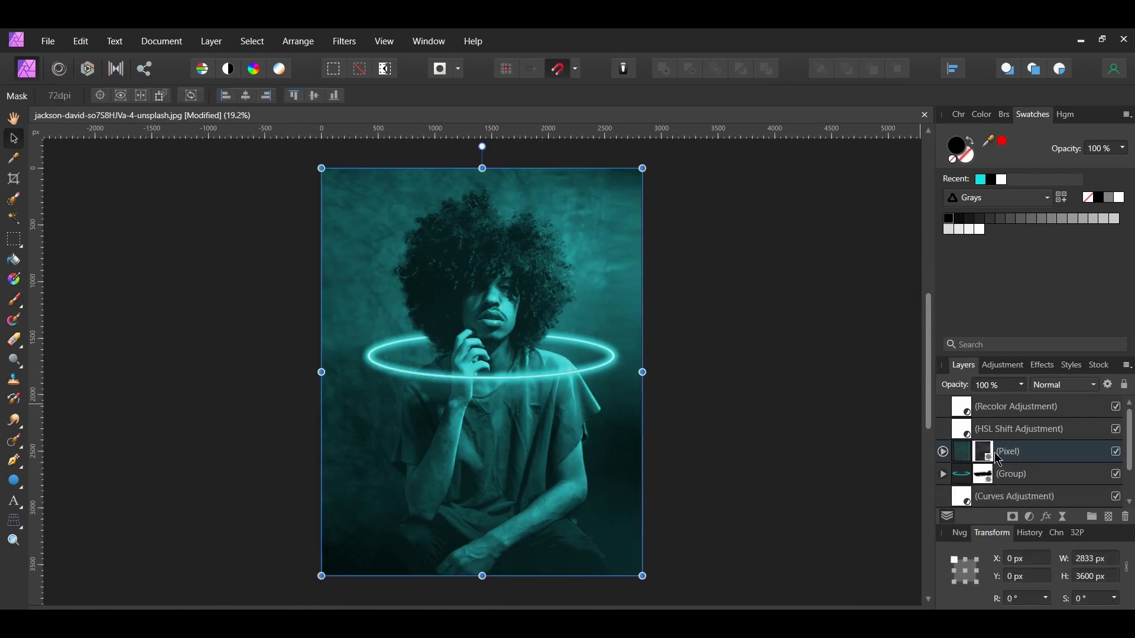
# - Set the masked cyan layer to Linear Light blending at 40 % opacity, deselect it, and compare the image with and without it
pyautogui.click(1015, 455)
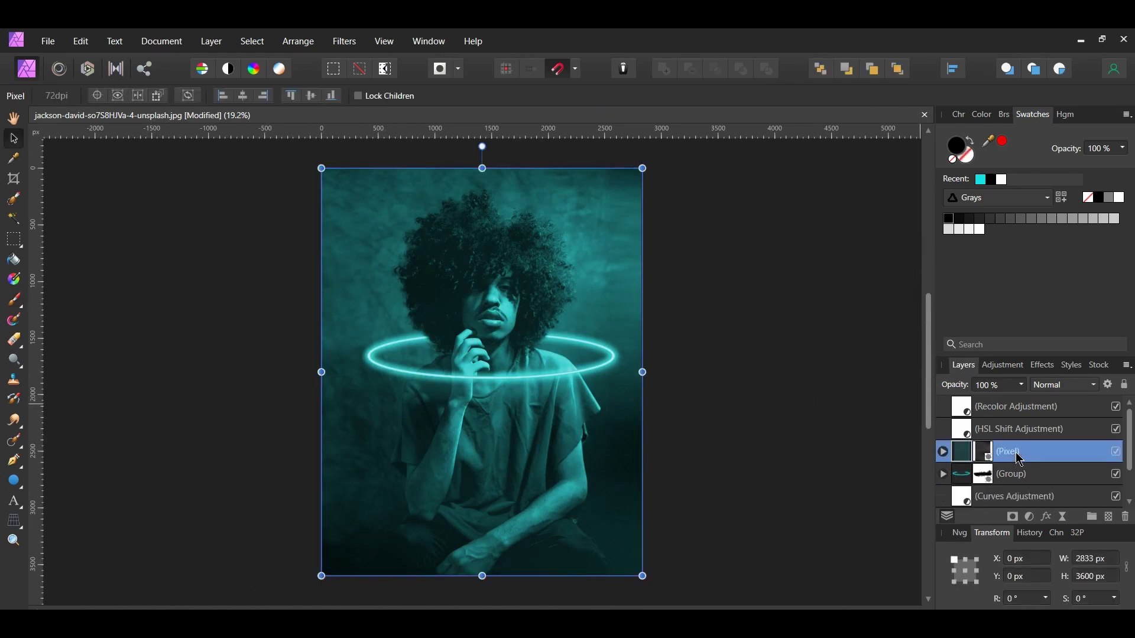
pyautogui.click(1064, 385)
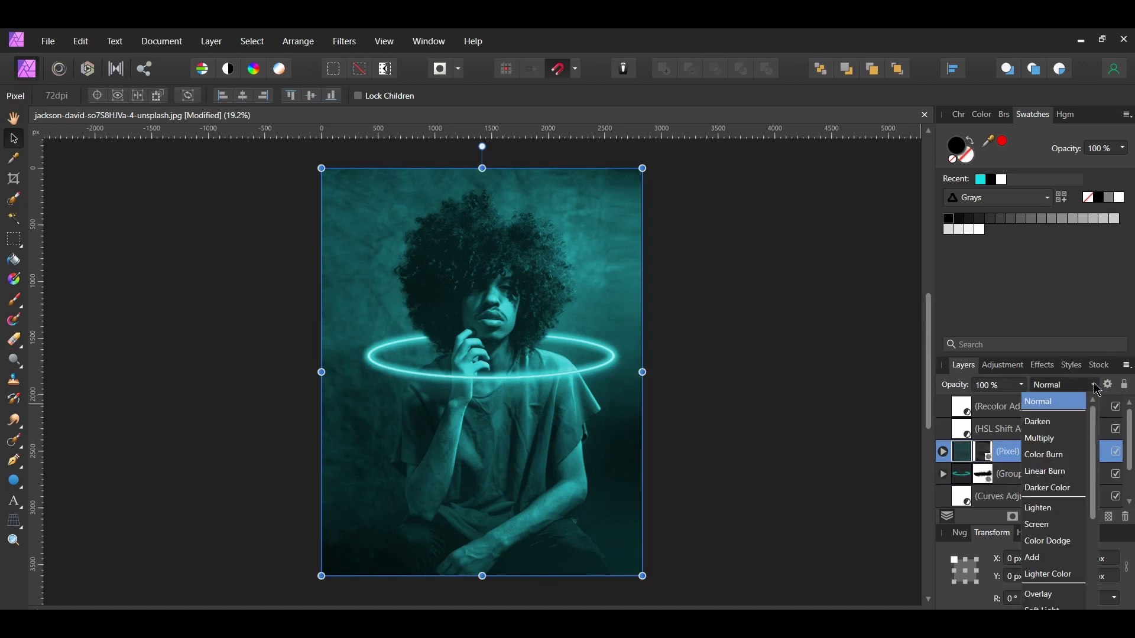
pyautogui.scroll(-3, 1098, 509)
pyautogui.click(1073, 558)
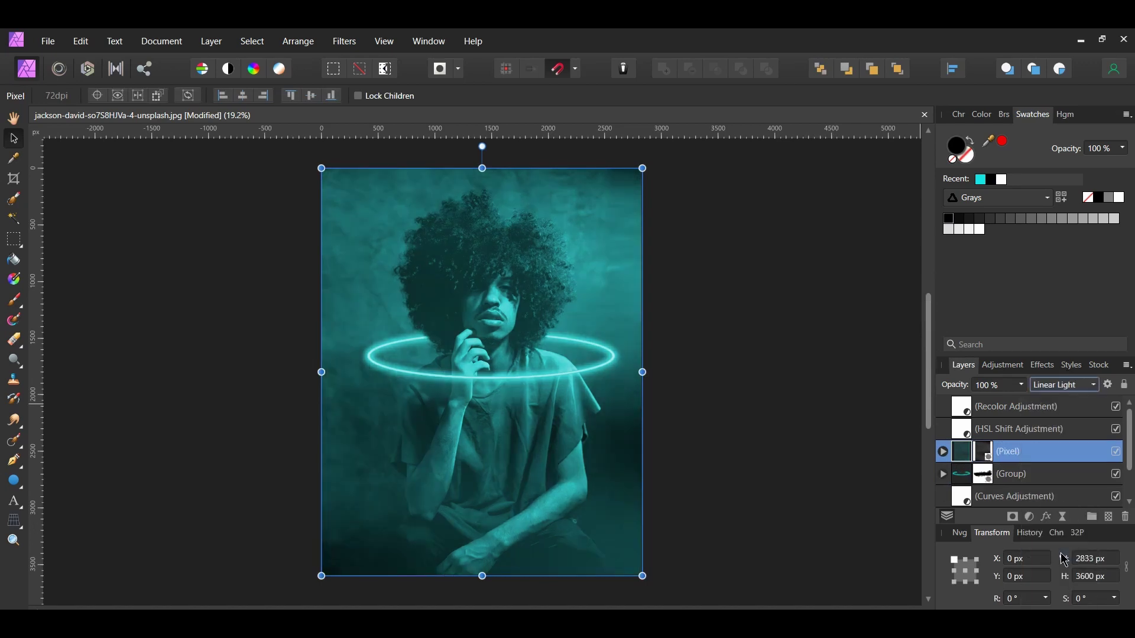
pyautogui.click(1020, 385)
pyautogui.moveTo(1022, 400); pyautogui.dragTo(960, 400)
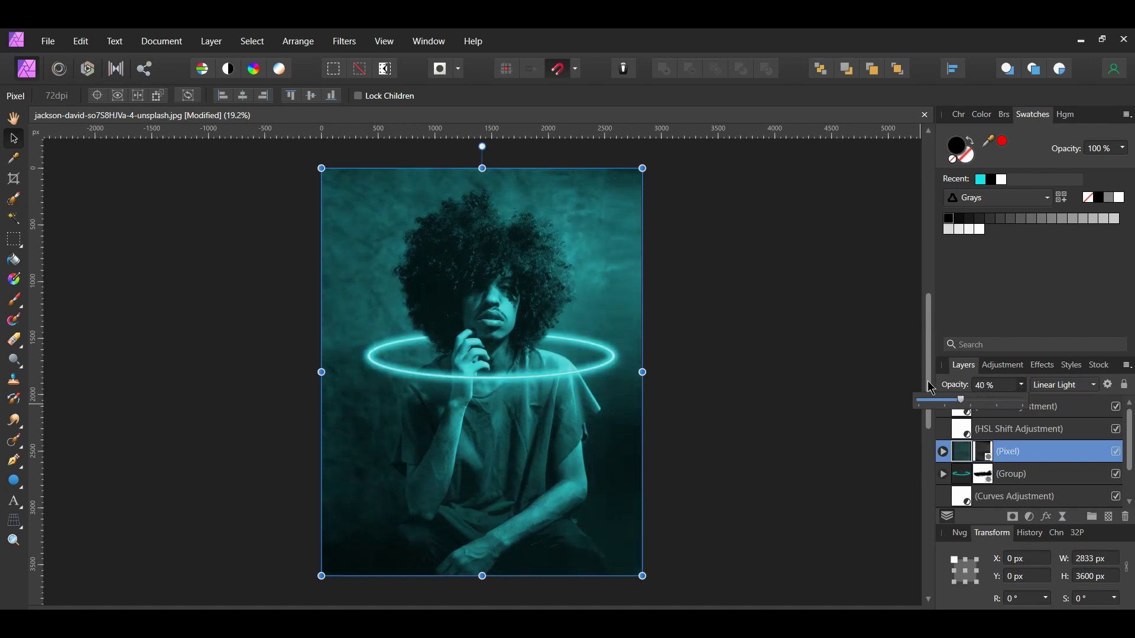
pyautogui.click(826, 329)
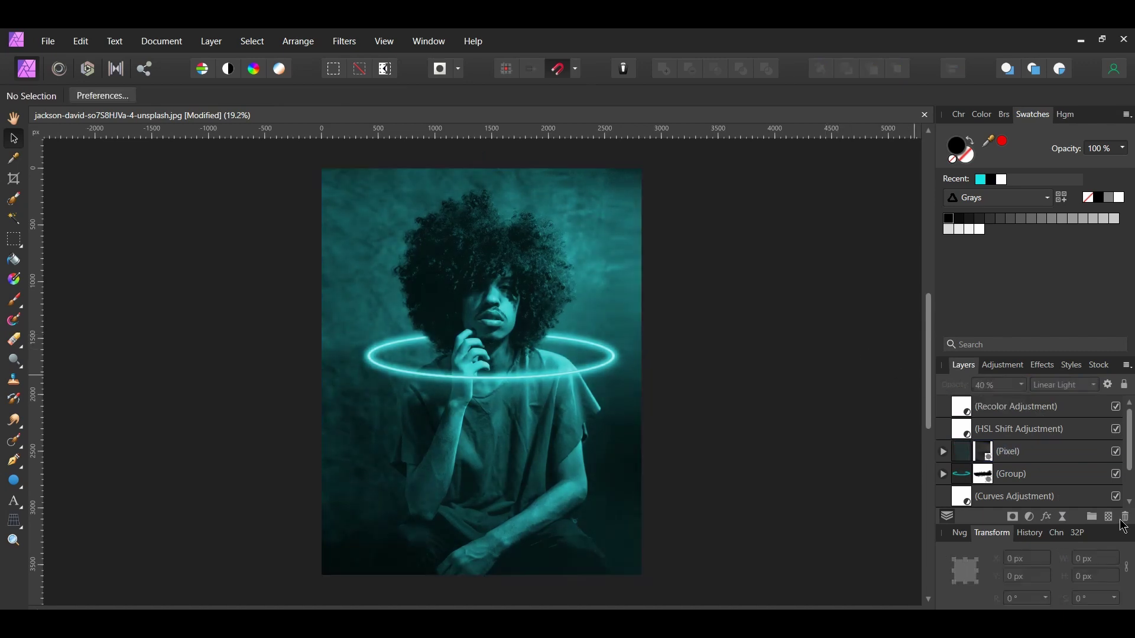
pyautogui.click(1116, 453)
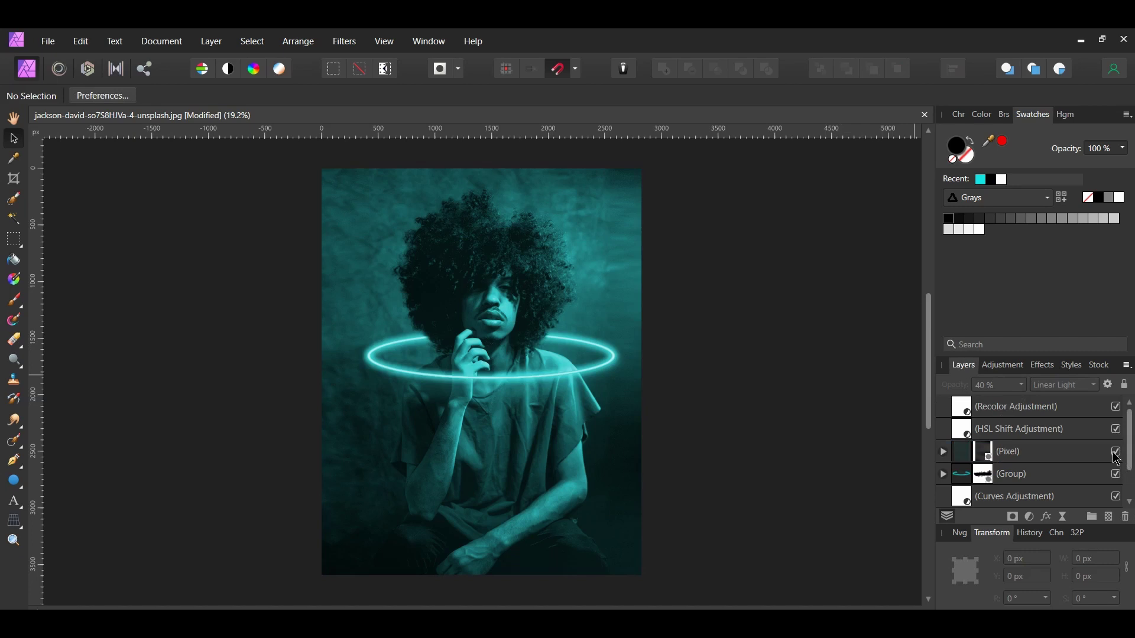